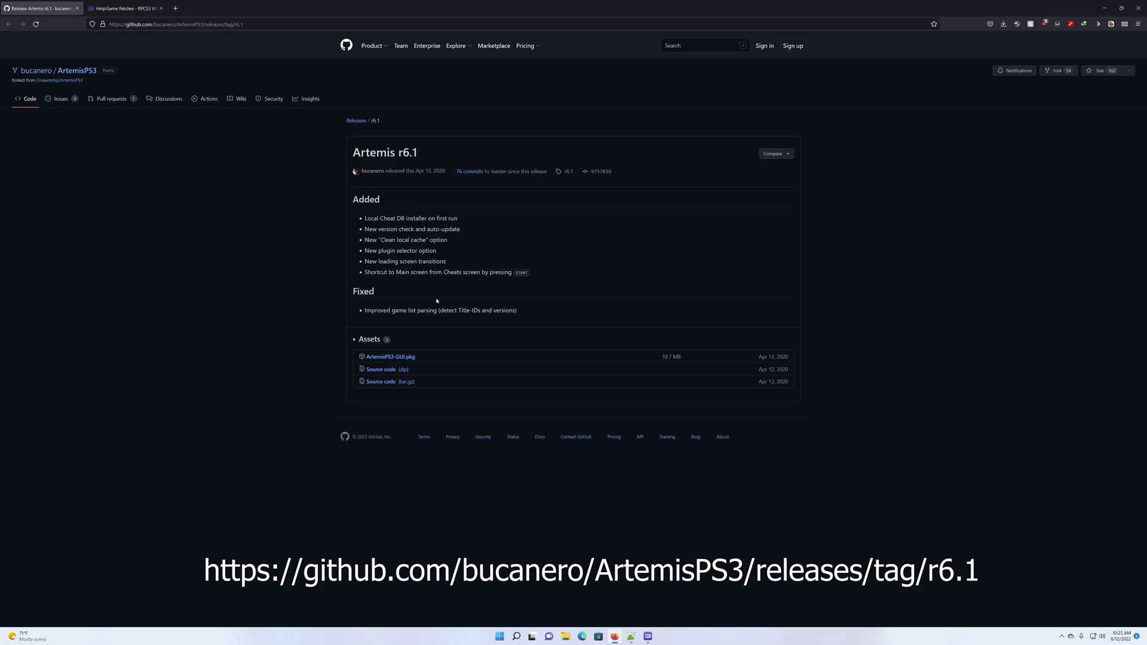
Download ArtemisPS3-GUI.pkg from the Artemis r6.1 release assets.
{"action": "left_click", "coordinate": [391, 357]}
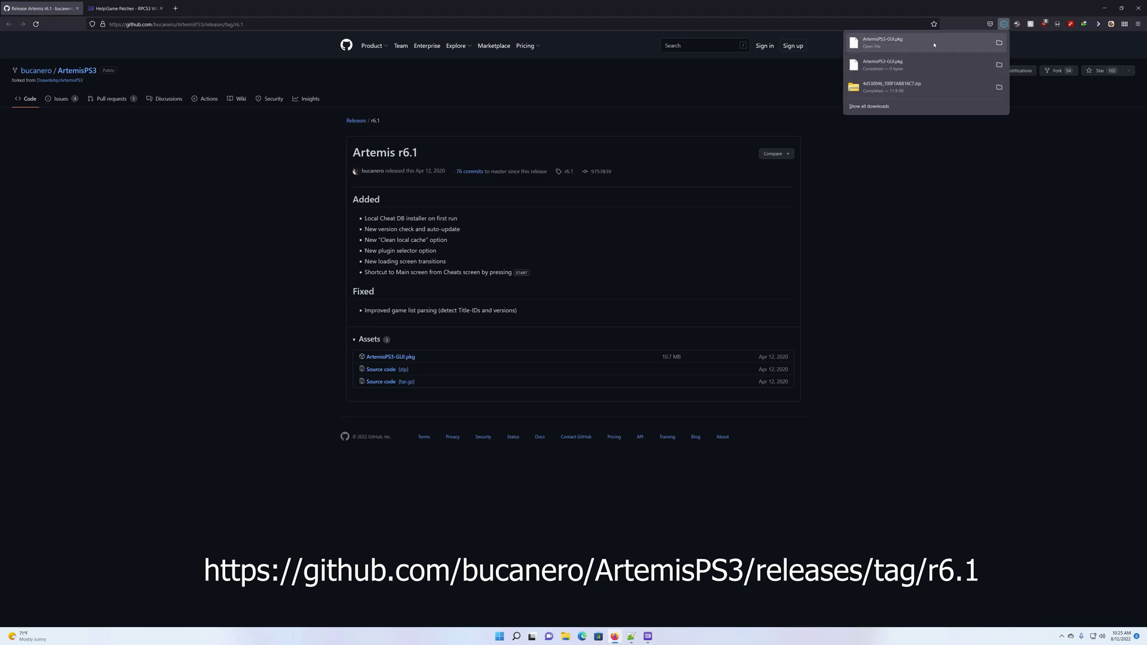
{"action": "left_click", "coordinate": [874, 217]}
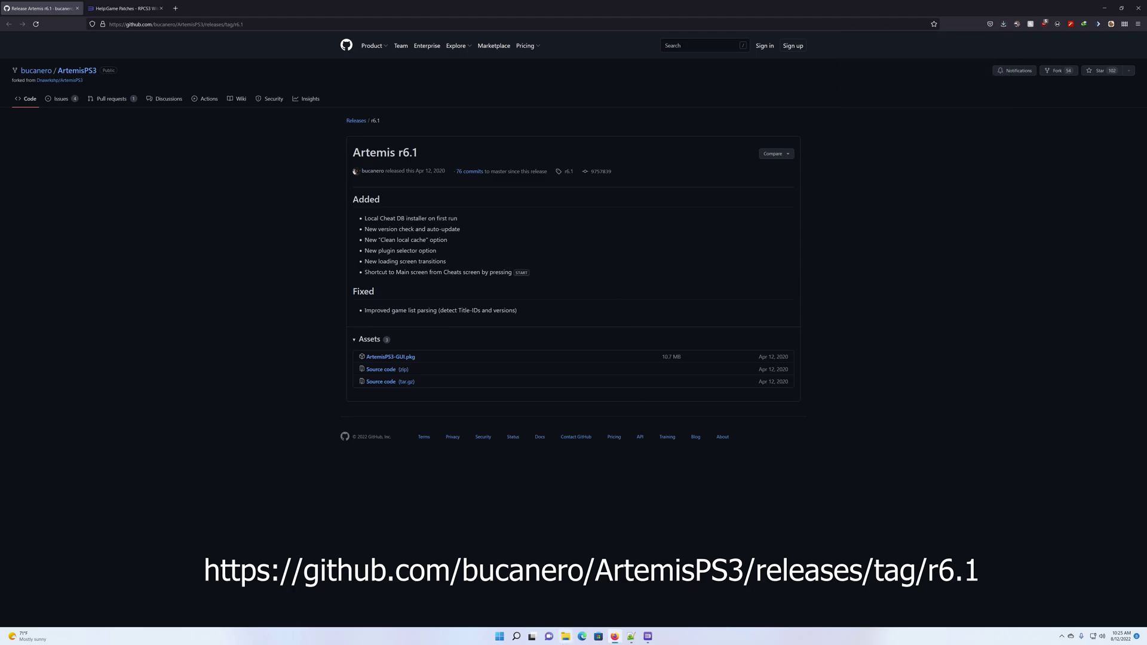
Switch to RPCS3 and install the downloaded ArtemisPS3-GUI.pkg from the recent files in File Explorer.
{"action": "left_click", "coordinate": [648, 637]}
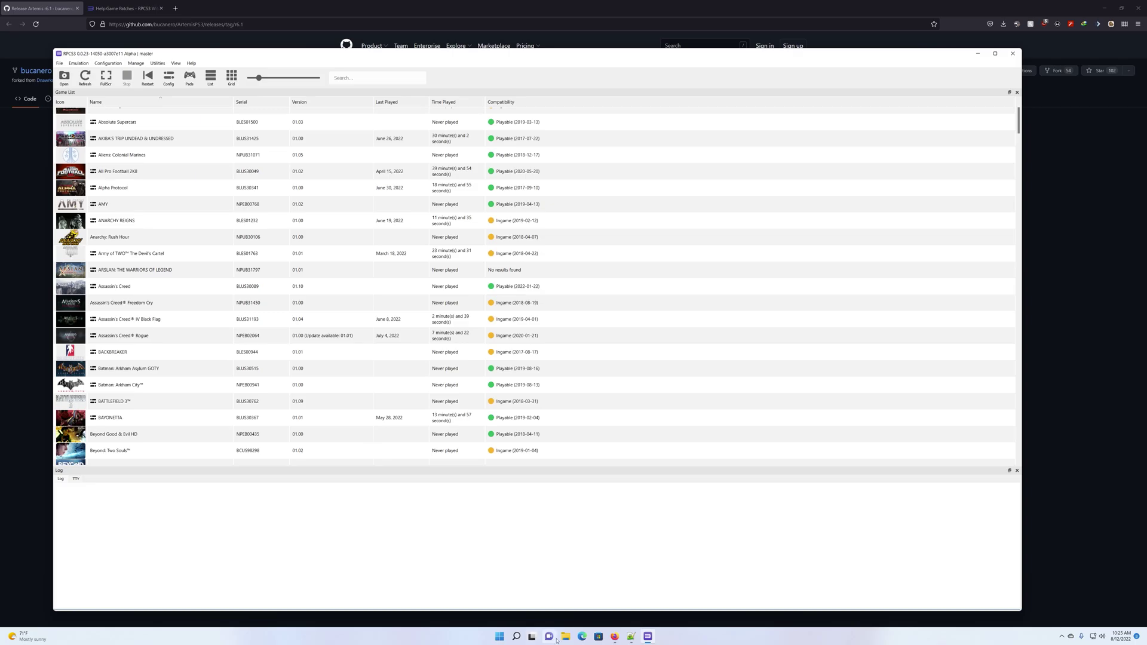
{"action": "left_click", "coordinate": [568, 637]}
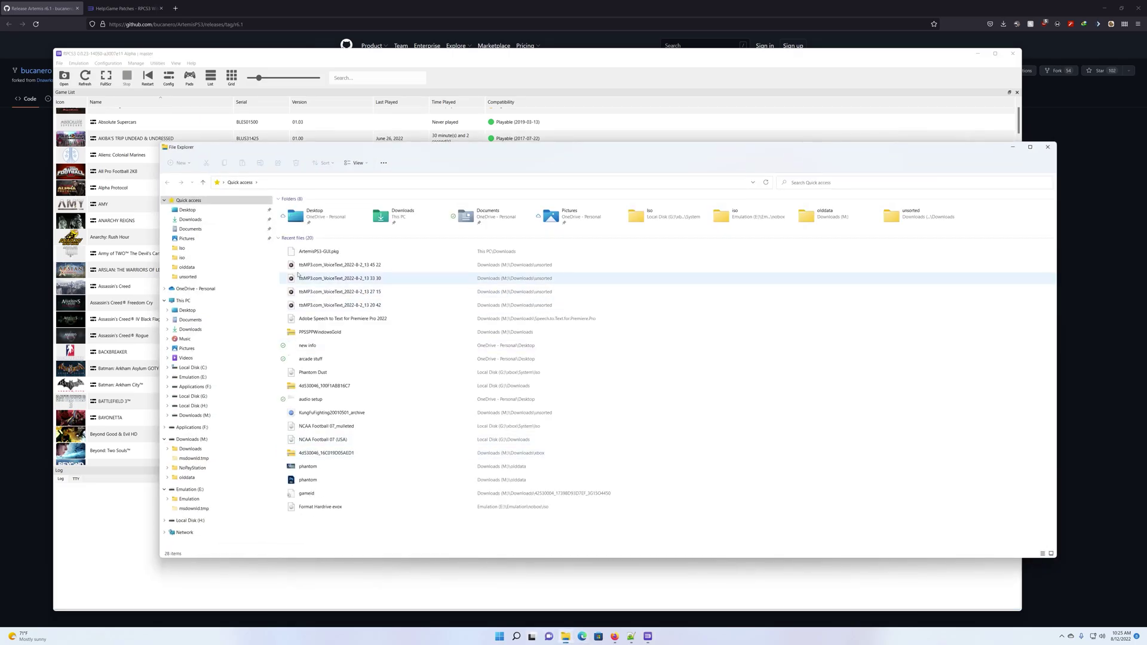
{"action": "left_click", "coordinate": [301, 252]}
{"action": "left_click_drag", "start_coordinate": [300, 253], "coordinate": [136, 272]}
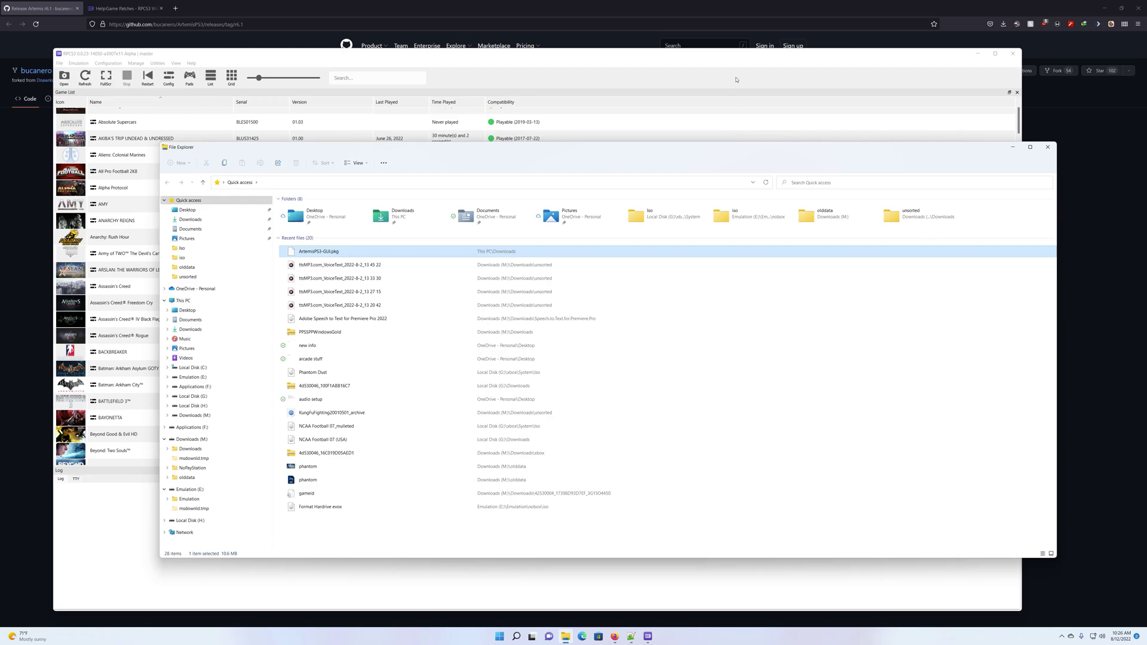
{"action": "left_click", "coordinate": [537, 362]}
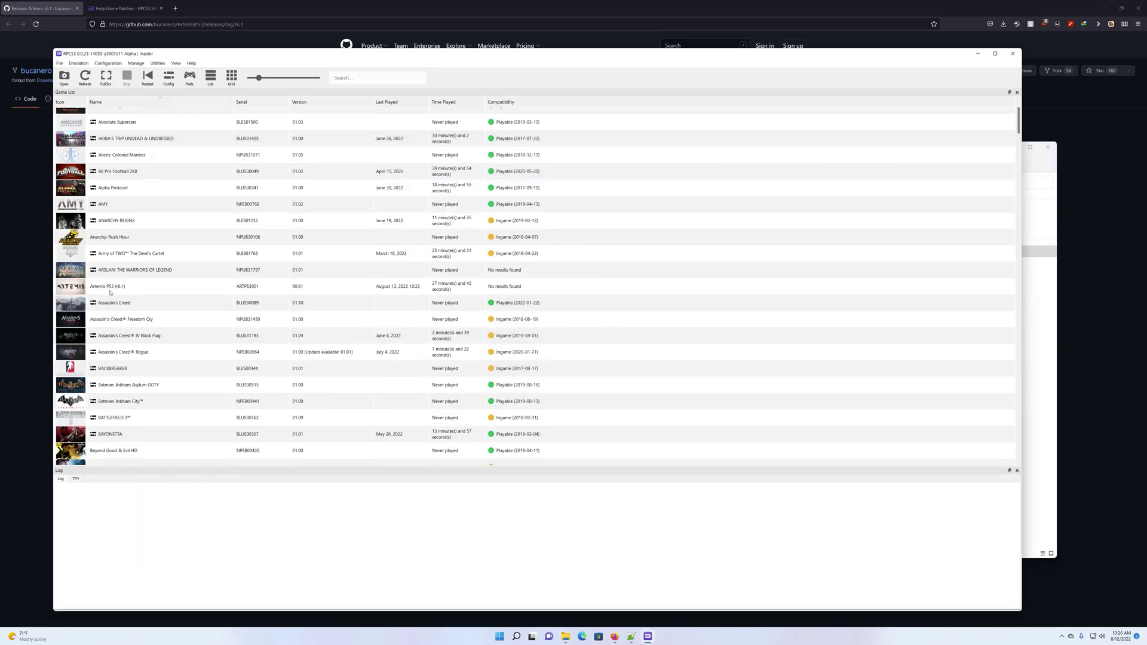
Create and save a custom configuration for Artemis PS3 with network status Connected and PSN status RPCN.
{"action": "left_click", "coordinate": [100, 288]}
{"action": "right_click", "coordinate": [100, 288]}
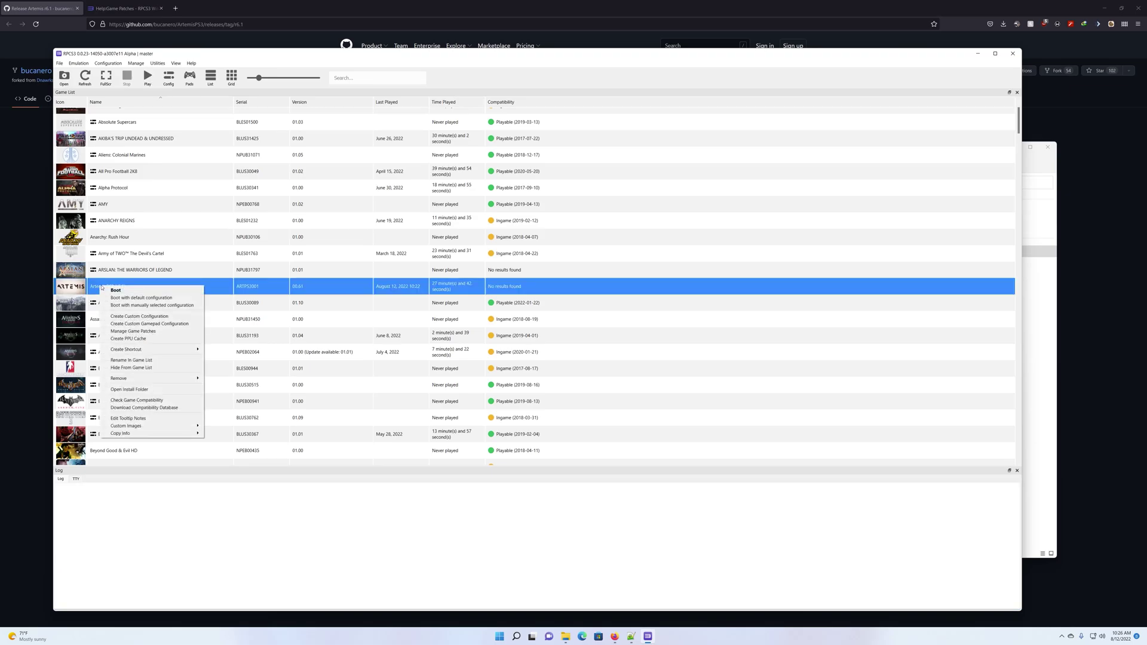
{"action": "left_click", "coordinate": [137, 317]}
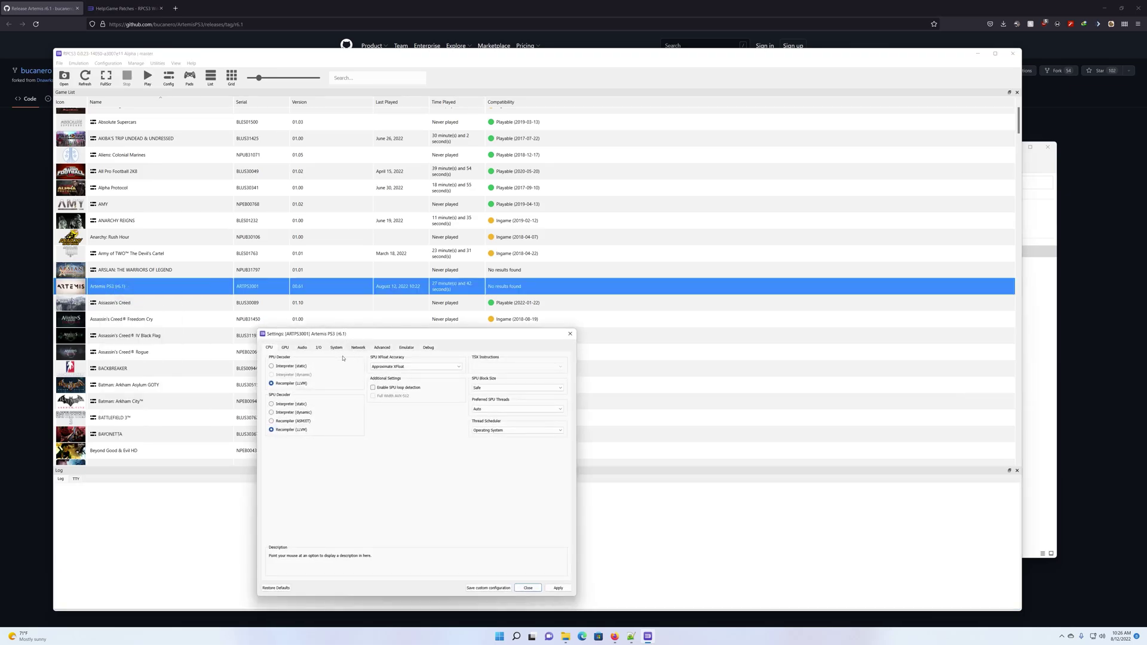
{"action": "left_click", "coordinate": [357, 348]}
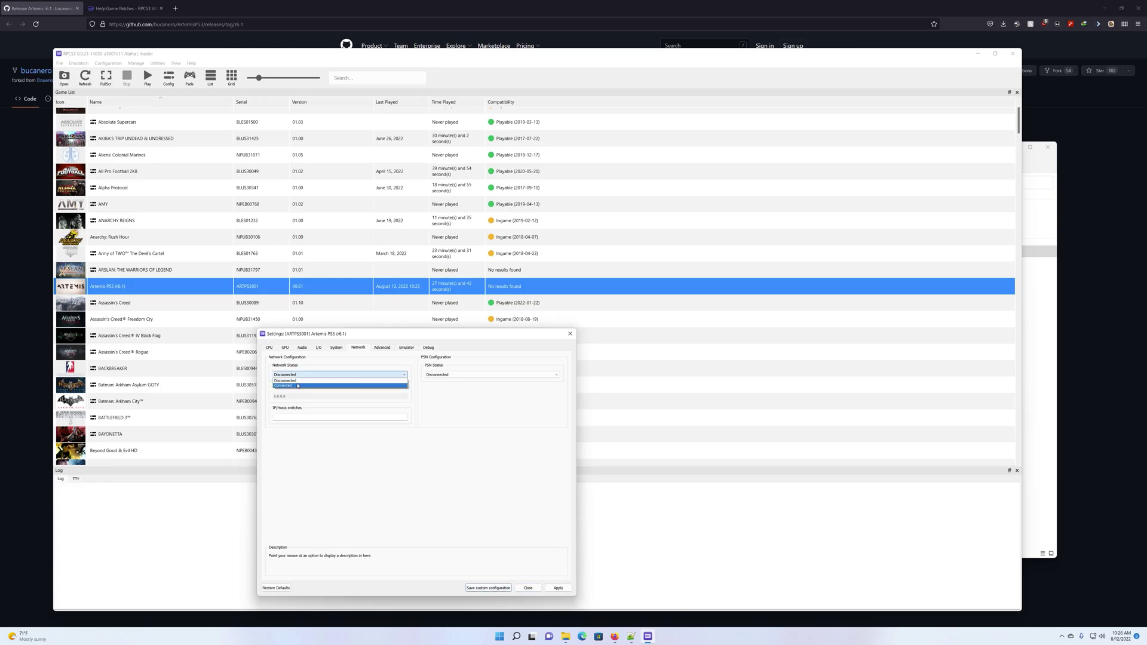
{"action": "left_click", "coordinate": [448, 374]}
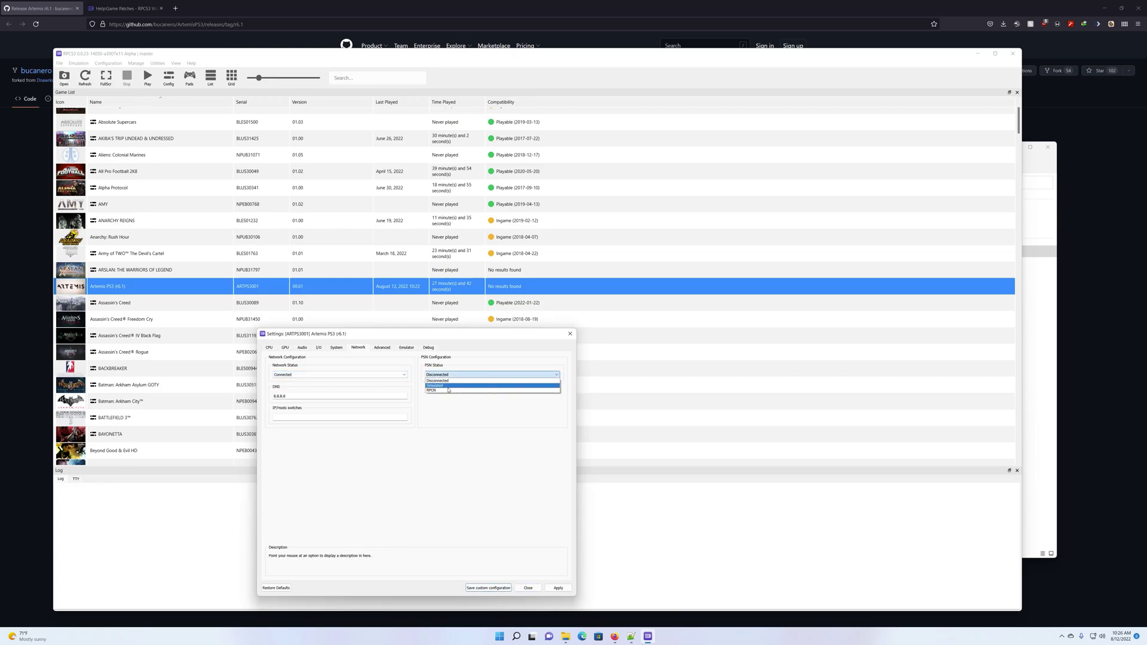
{"action": "left_click", "coordinate": [447, 392]}
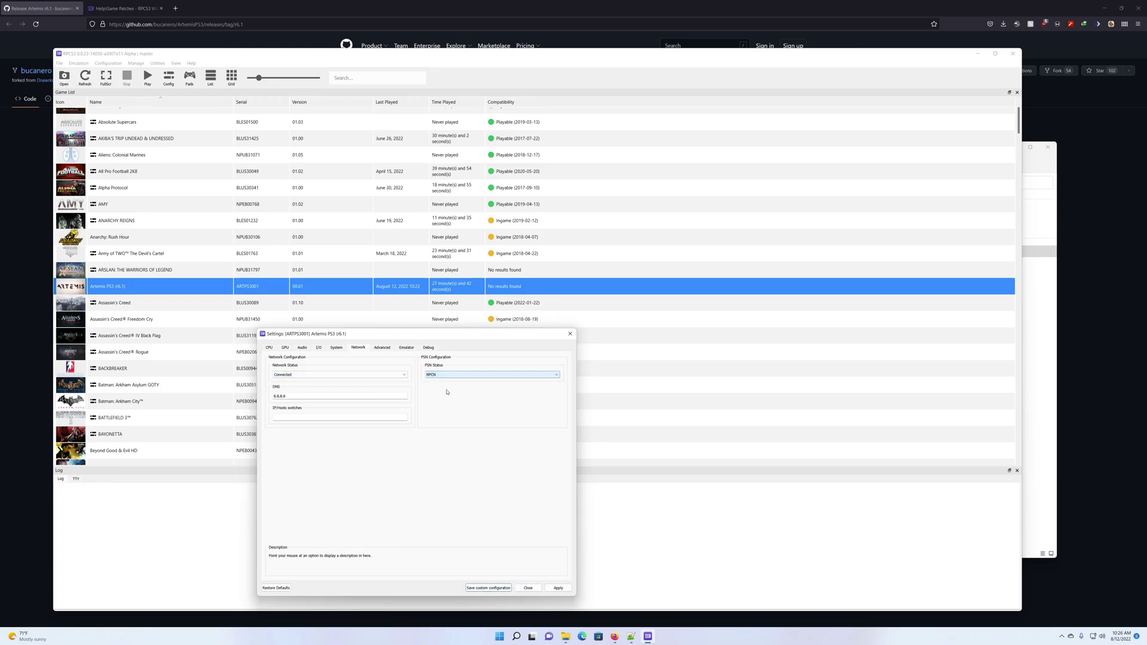
{"action": "left_click", "coordinate": [557, 589]}
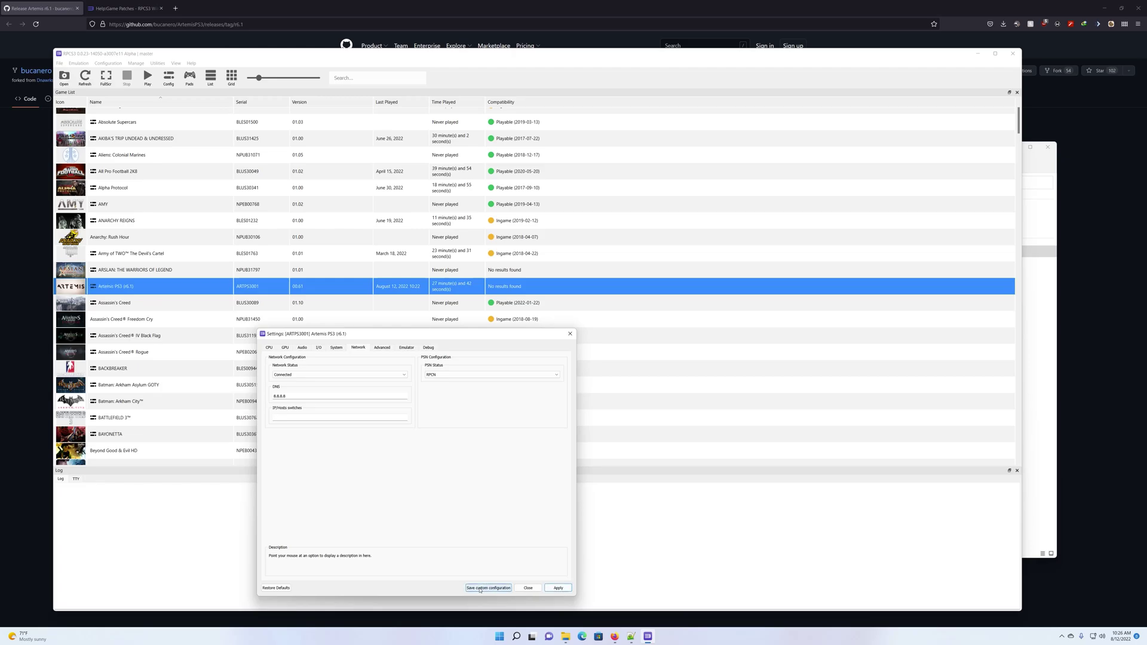
{"action": "left_click", "coordinate": [480, 589]}
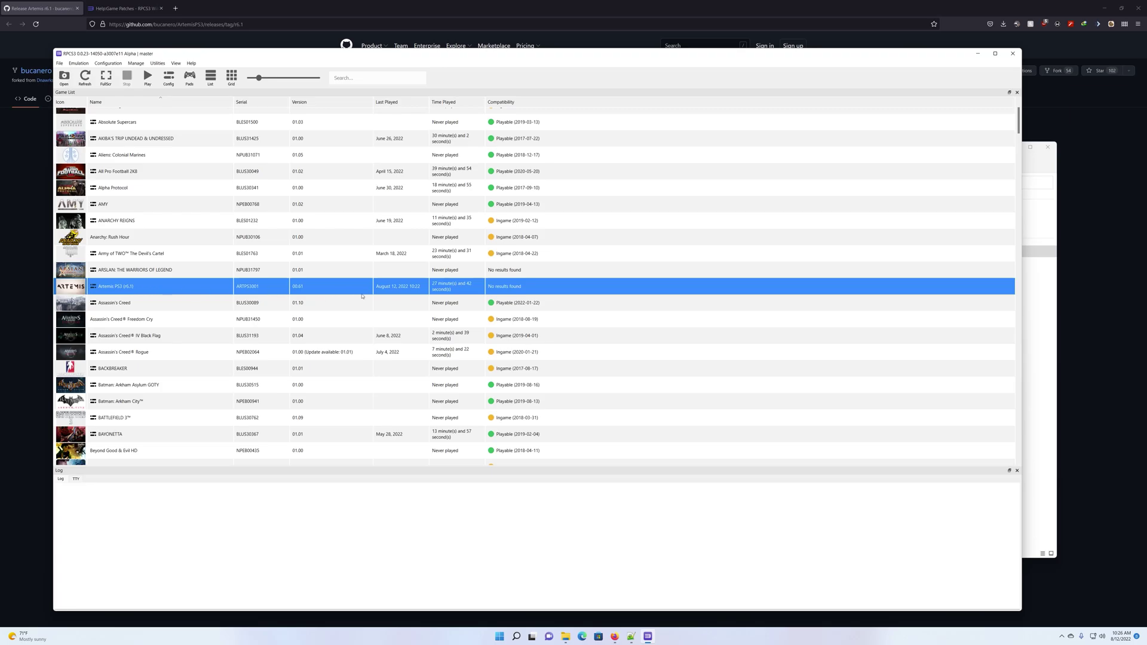
Boot Artemis PS3 with its custom configuration, install the local cheat database, try the update download, and stop emulation at the main screen.
{"action": "right_click", "coordinate": [151, 286]}
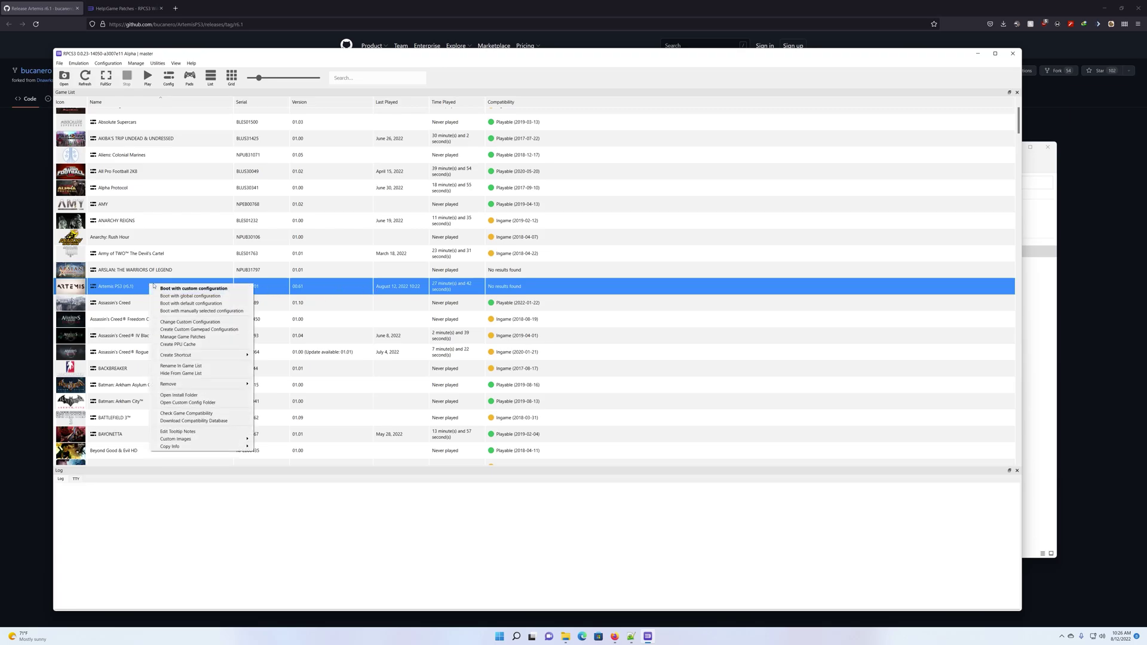
{"action": "left_click", "coordinate": [164, 289]}
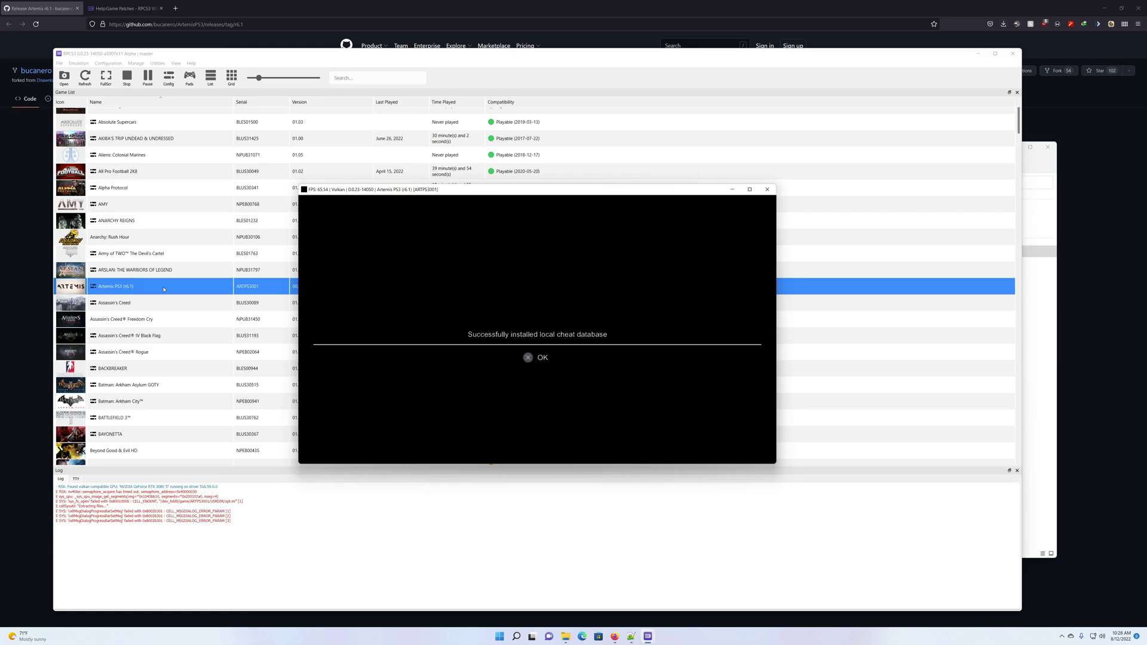
{"action": "key", "text": "x"}
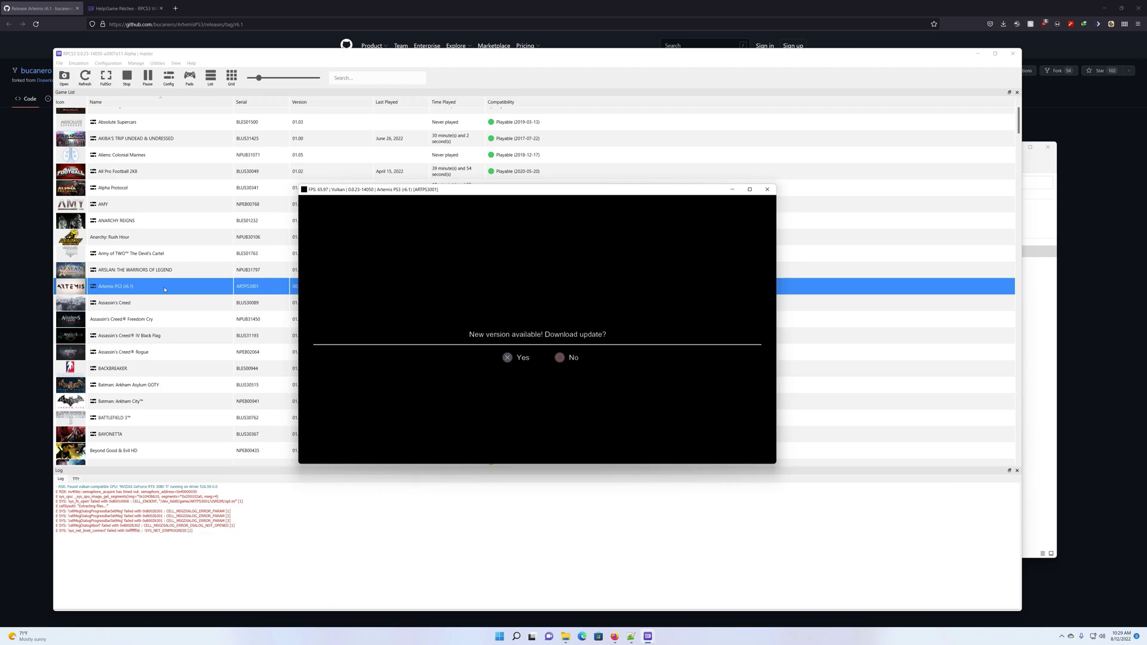
{"action": "key", "text": "x"}
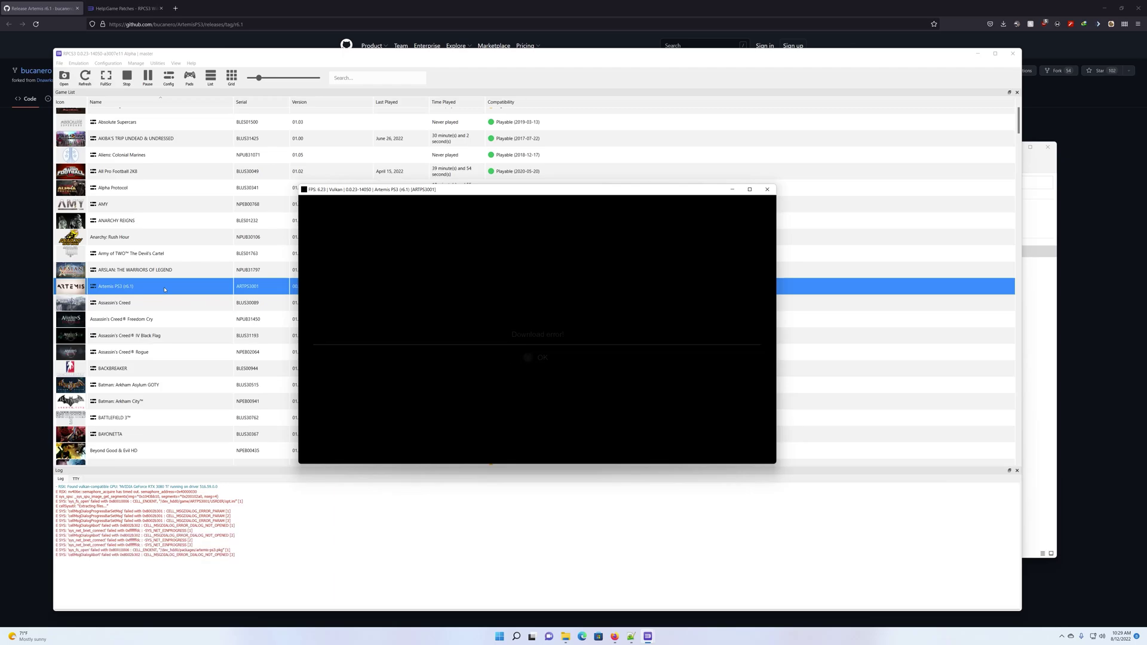
{"action": "key", "text": "x"}
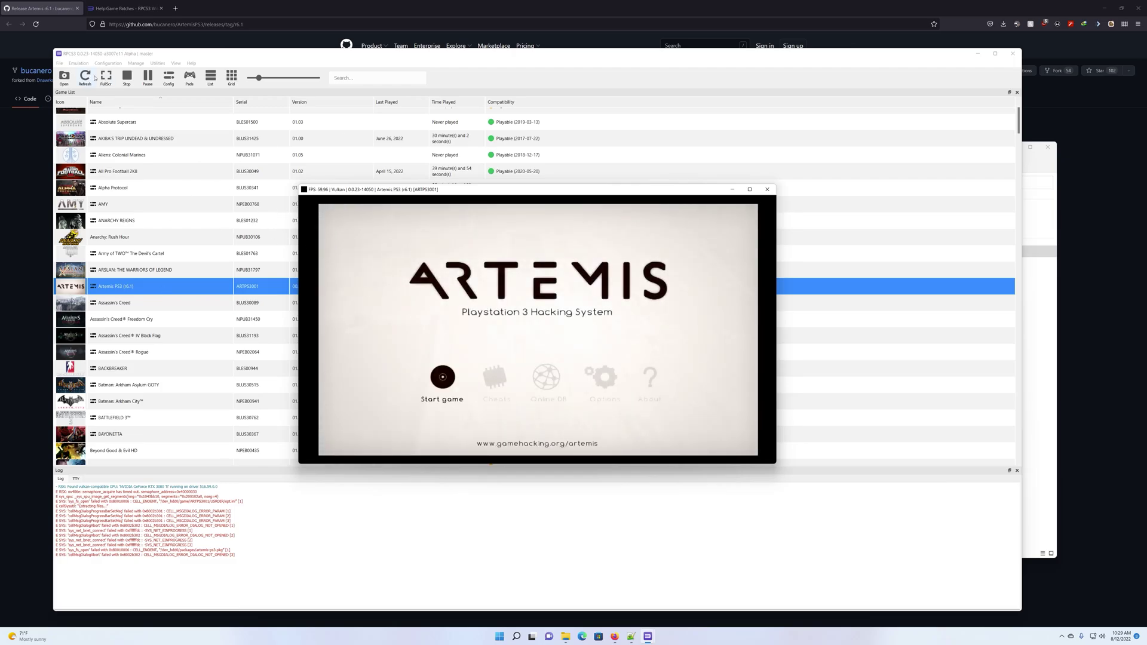
{"action": "left_click", "coordinate": [127, 78]}
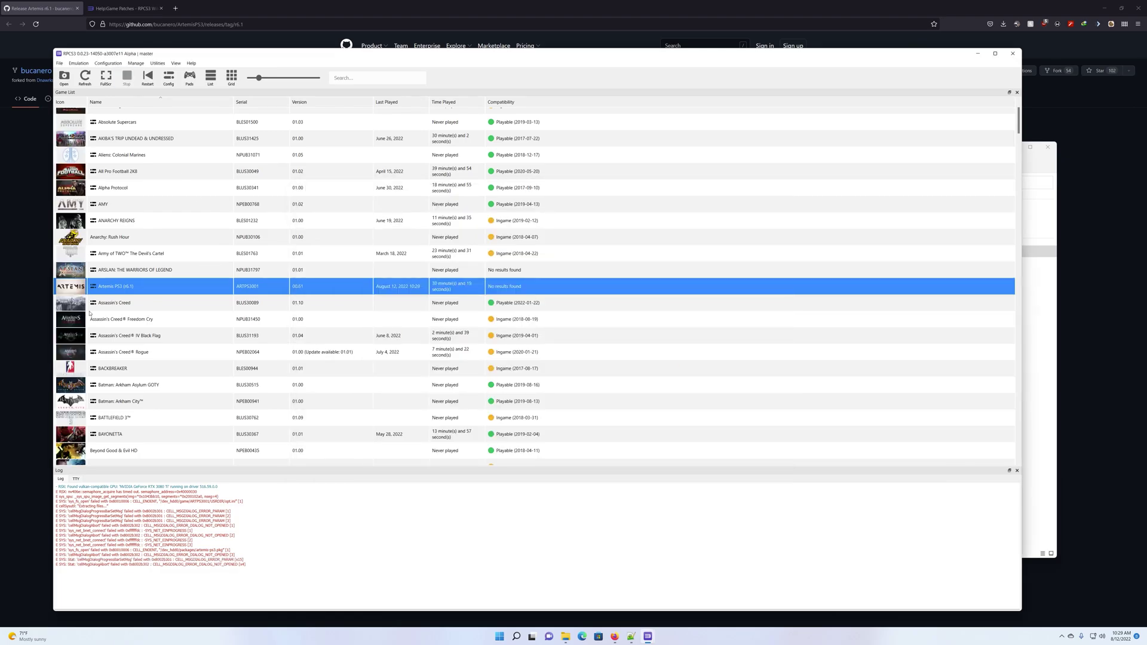
Open the USRDIR\USERLIST folder inside the Artemis PS3 install folder.
{"action": "right_click", "coordinate": [117, 287]}
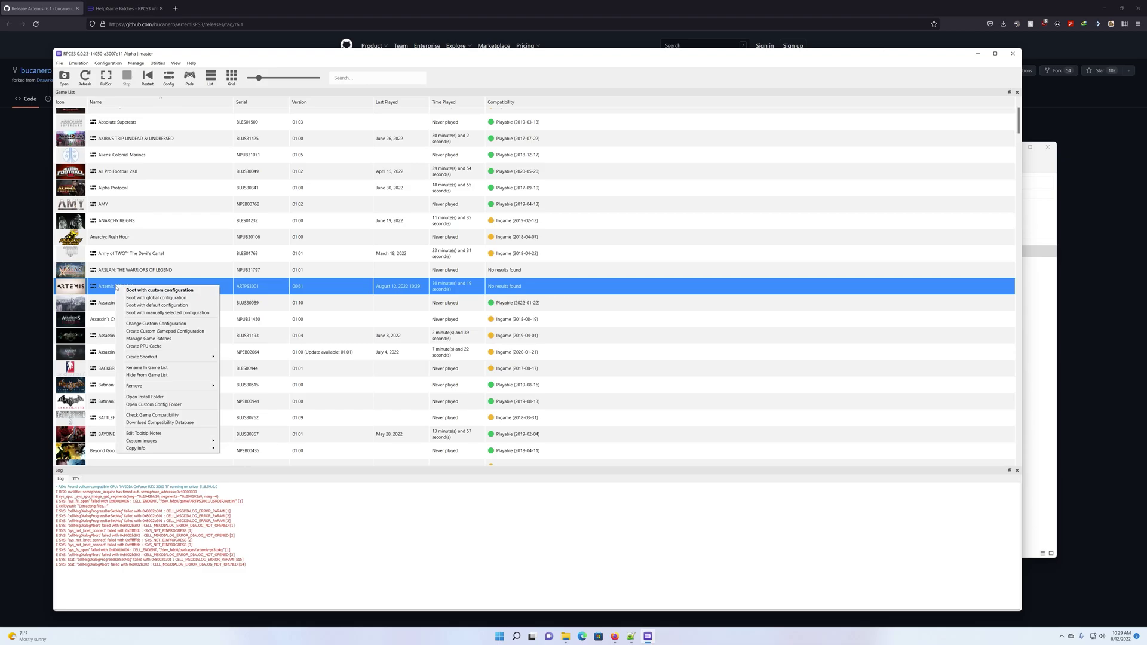
{"action": "left_click", "coordinate": [164, 398]}
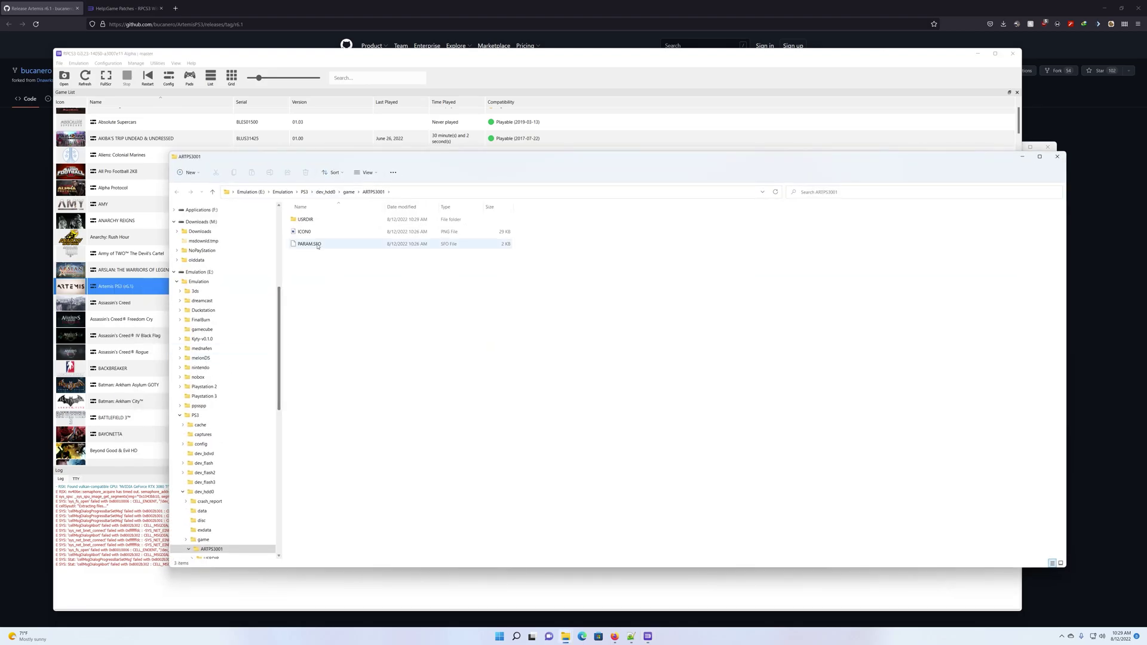
{"action": "double_click", "coordinate": [314, 220]}
{"action": "double_click", "coordinate": [318, 257]}
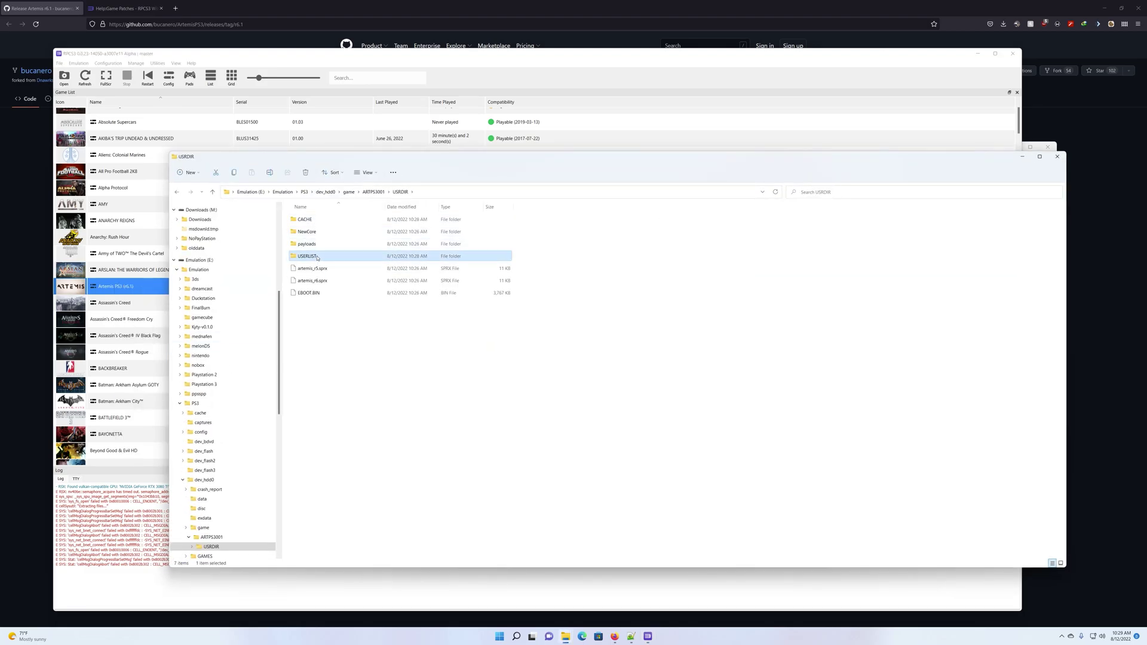
{"action": "left_click_drag", "start_coordinate": [536, 160], "coordinate": [425, 96]}
Find the Rambo cheat files in the USERLIST folder.
{"action": "scroll", "coordinate": [655, 385], "scroll_direction": "down", "scroll_amount": 12}
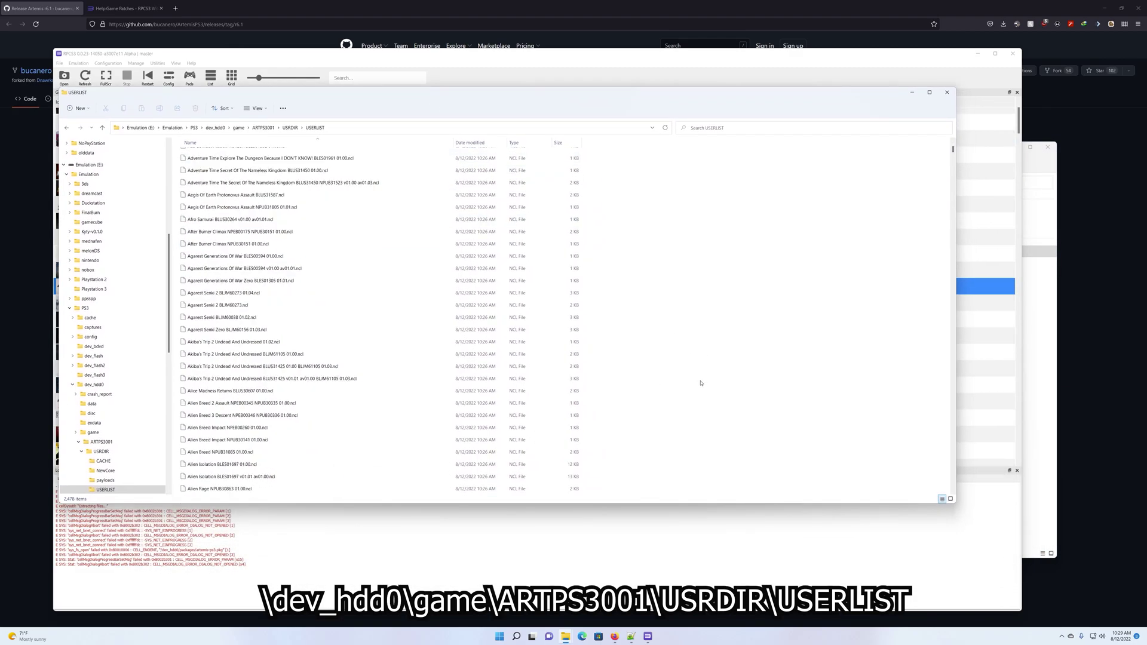
{"action": "left_click_drag", "start_coordinate": [953, 152], "coordinate": [962, 317]}
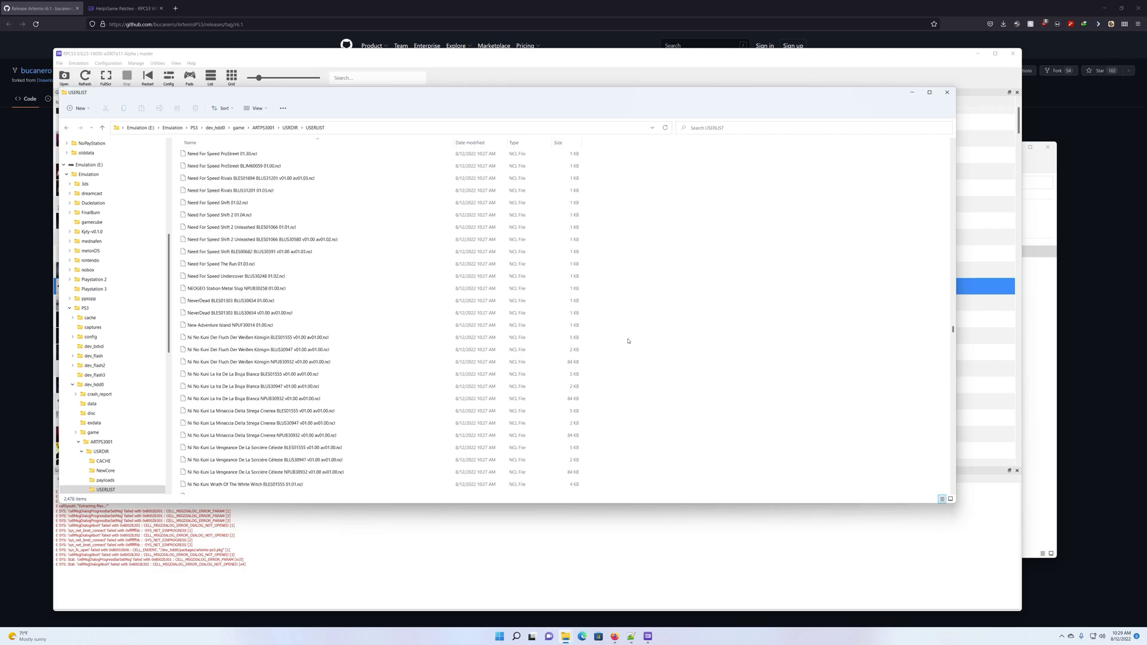
{"action": "scroll", "coordinate": [628, 341], "scroll_direction": "down", "scroll_amount": 15}
{"action": "scroll", "coordinate": [628, 341], "scroll_direction": "down", "scroll_amount": 8}
{"action": "scroll", "coordinate": [628, 341], "scroll_direction": "down", "scroll_amount": 20}
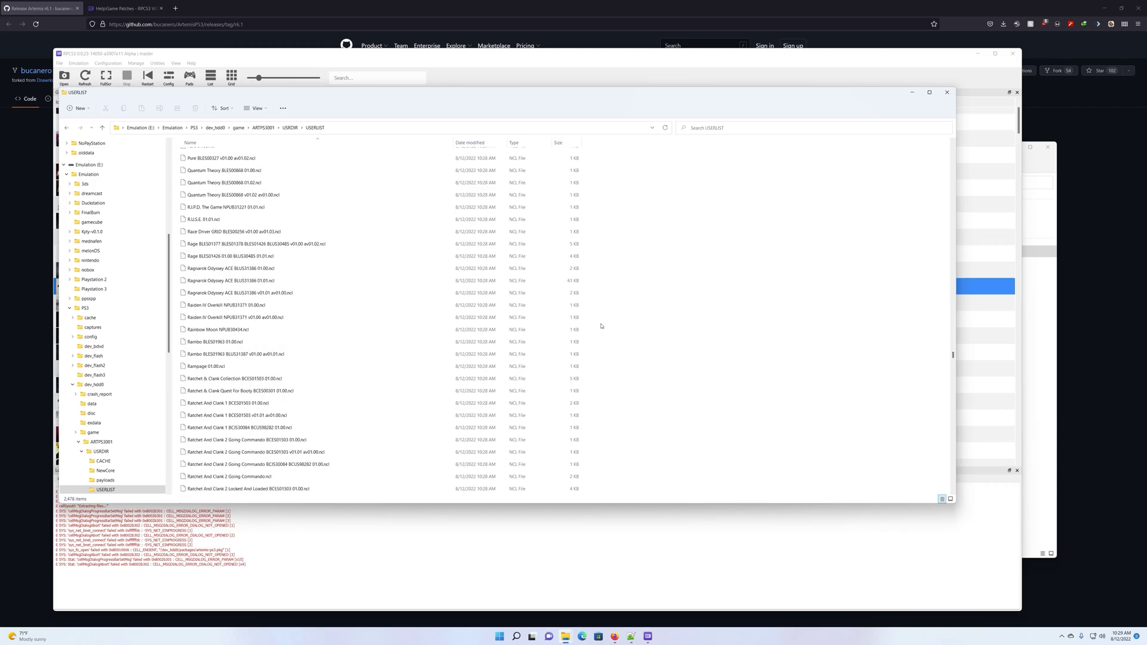
{"action": "scroll", "coordinate": [602, 325], "scroll_direction": "up", "scroll_amount": 1}
Filter the RPCS3 game list by "rambo" and place its window beside the cheat file list.
{"action": "left_click", "coordinate": [395, 519]}
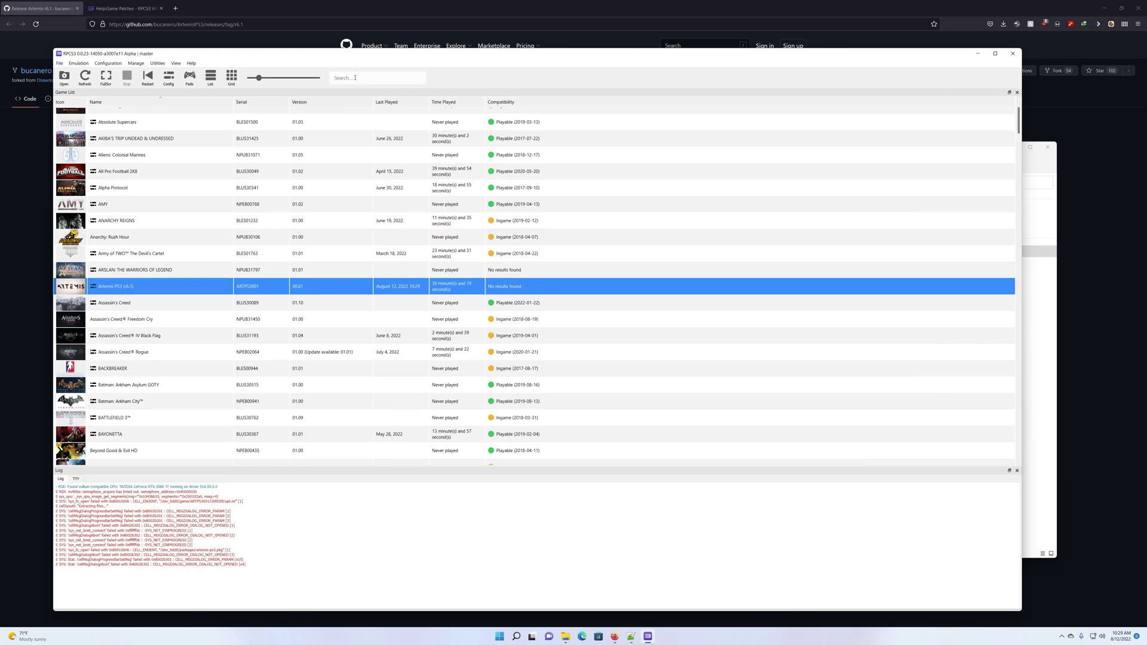
{"action": "type", "text": "rambo"}
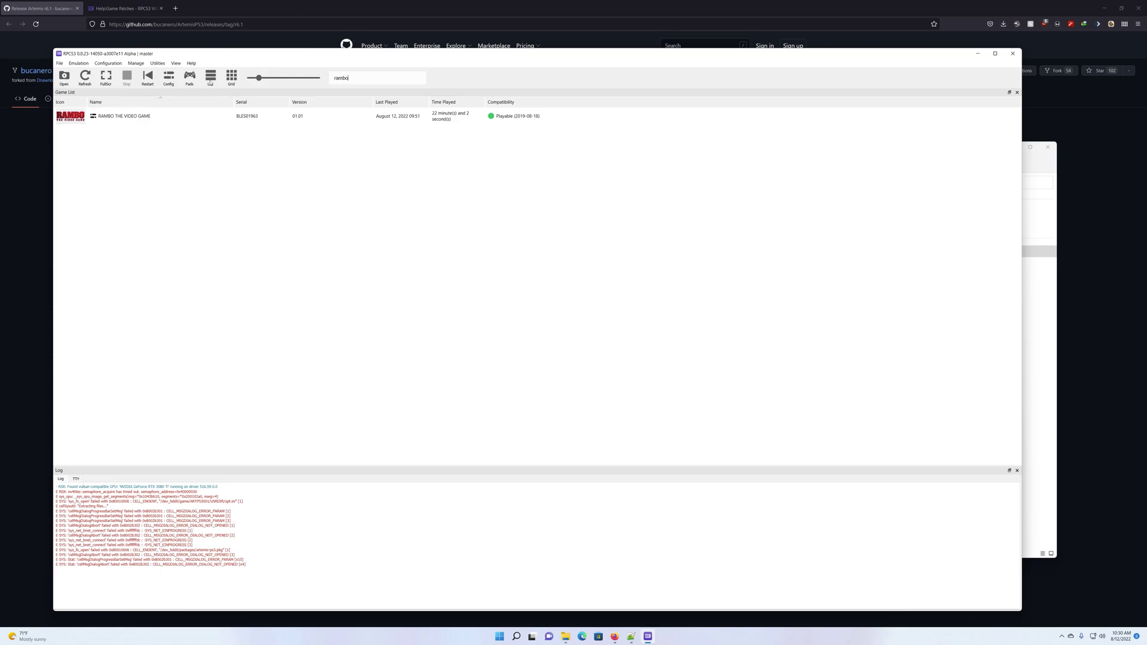
{"action": "left_click_drag", "start_coordinate": [202, 57], "coordinate": [533, 106]}
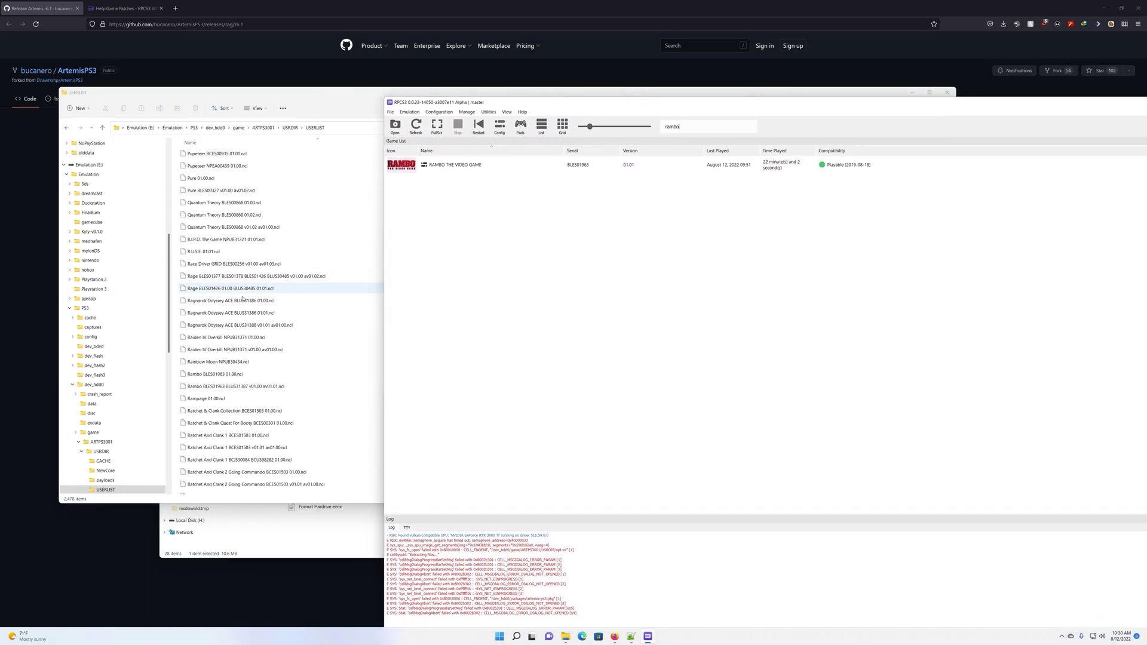
Compare the Rambo game's serial and version with the cheat file names and select Rambo BLES01963 BLUS31387 v01.00 av01.01.ncl.
{"action": "left_click", "coordinate": [206, 387]}
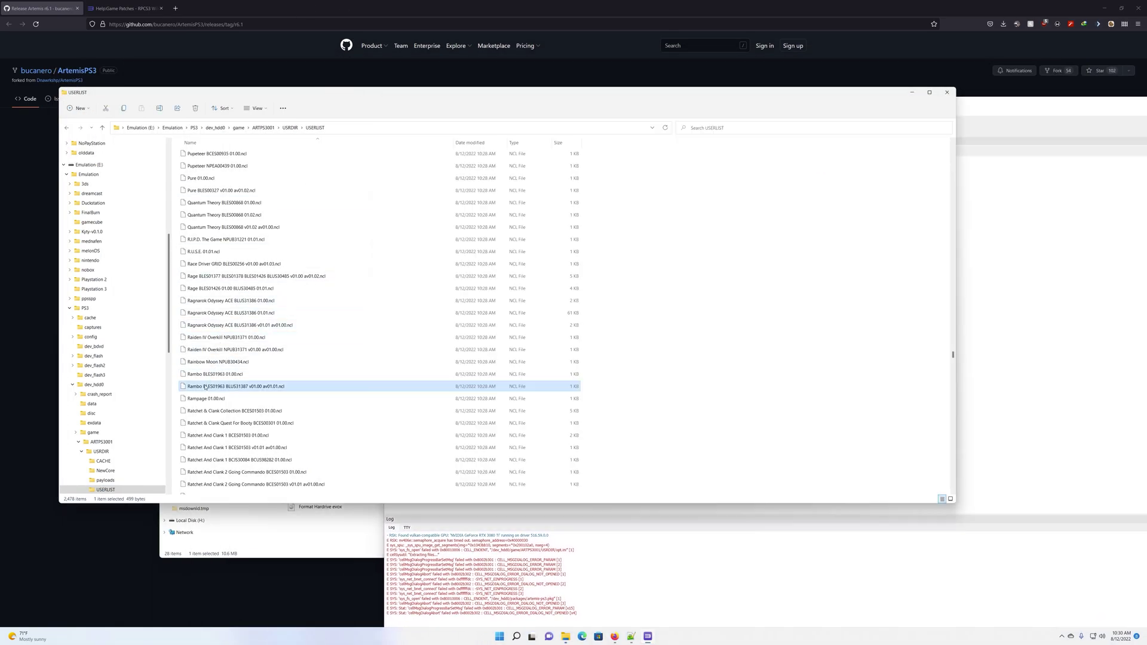
{"action": "left_click", "coordinate": [954, 248]}
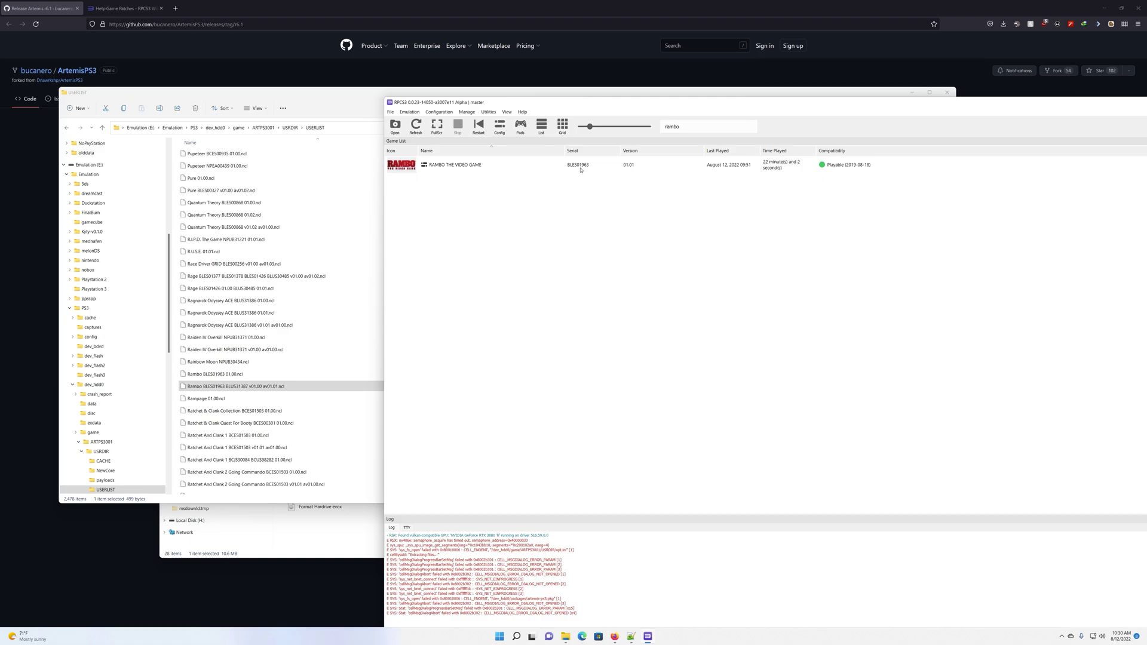
{"action": "left_click", "coordinate": [243, 387]}
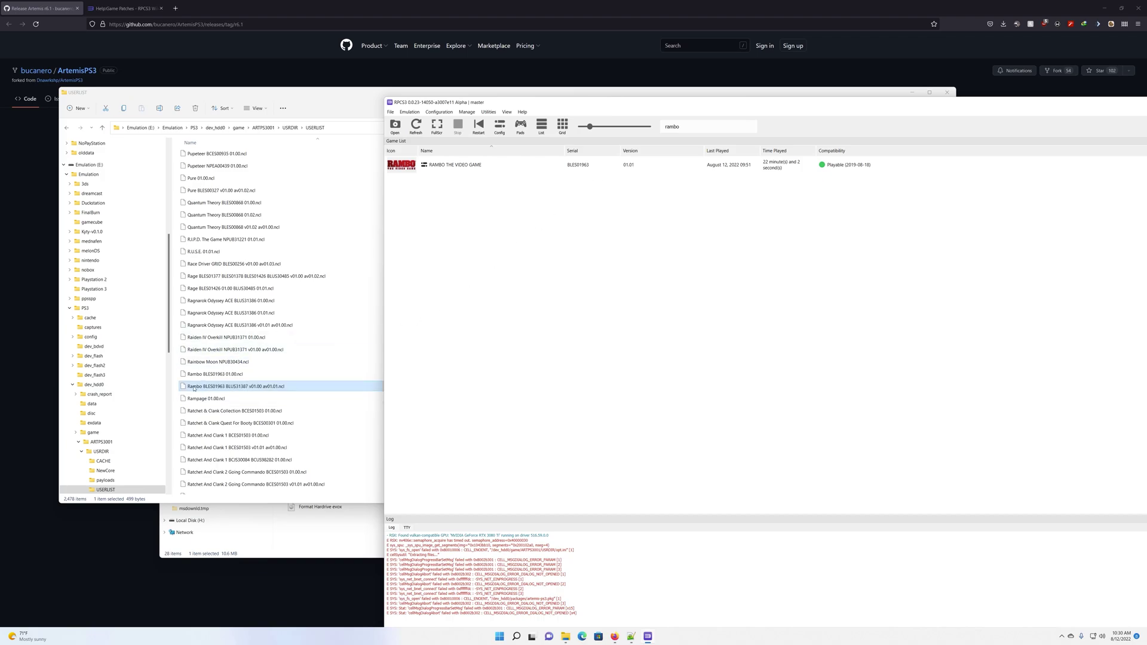
{"action": "left_click", "coordinate": [489, 238]}
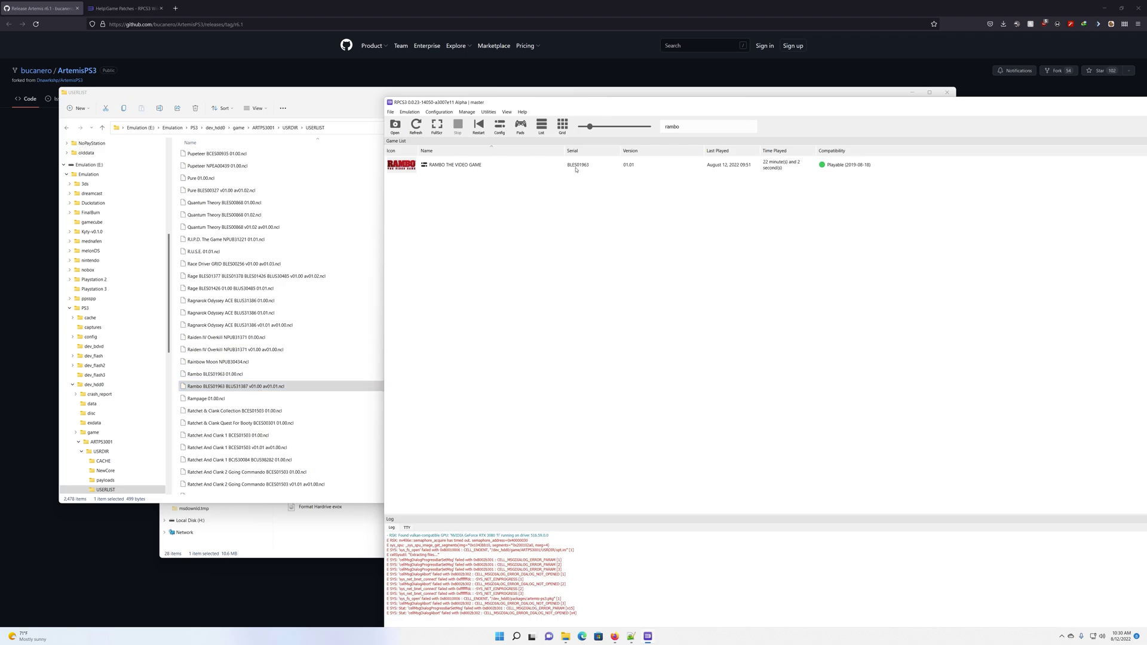
{"action": "left_click", "coordinate": [221, 388]}
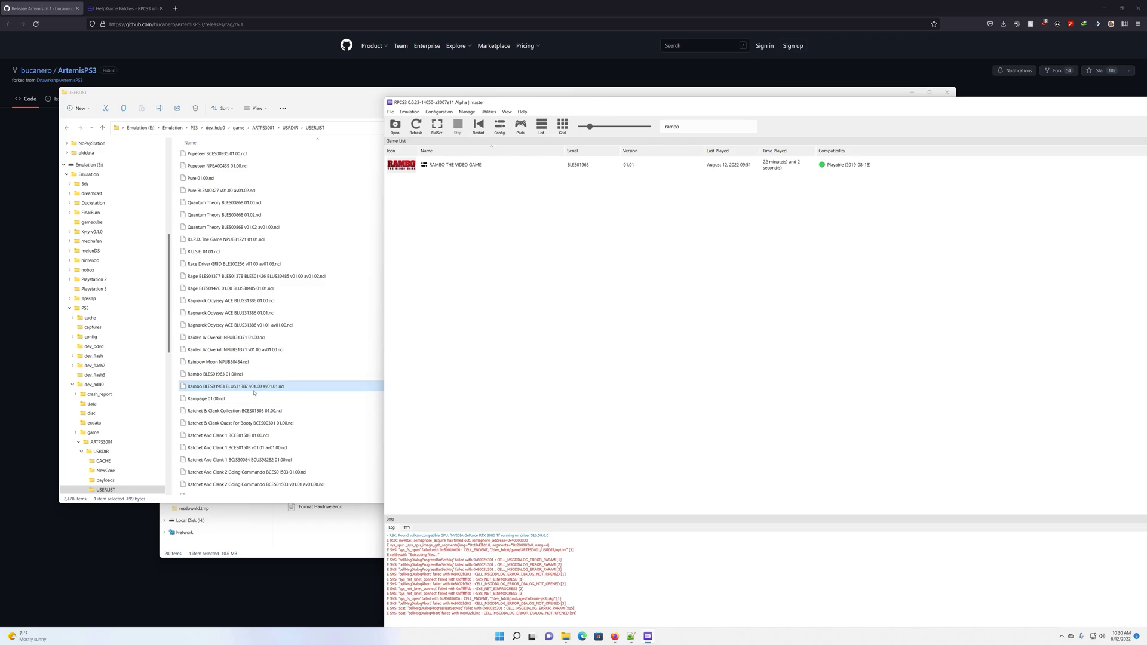
{"action": "left_click", "coordinate": [591, 252]}
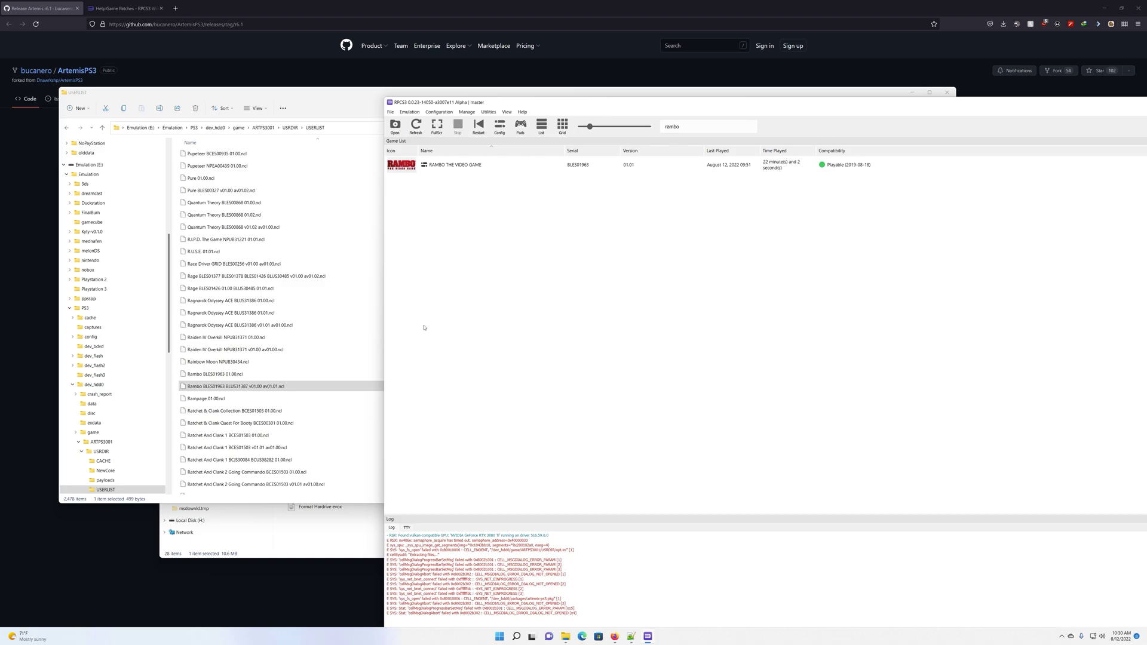
{"action": "left_click", "coordinate": [243, 388]}
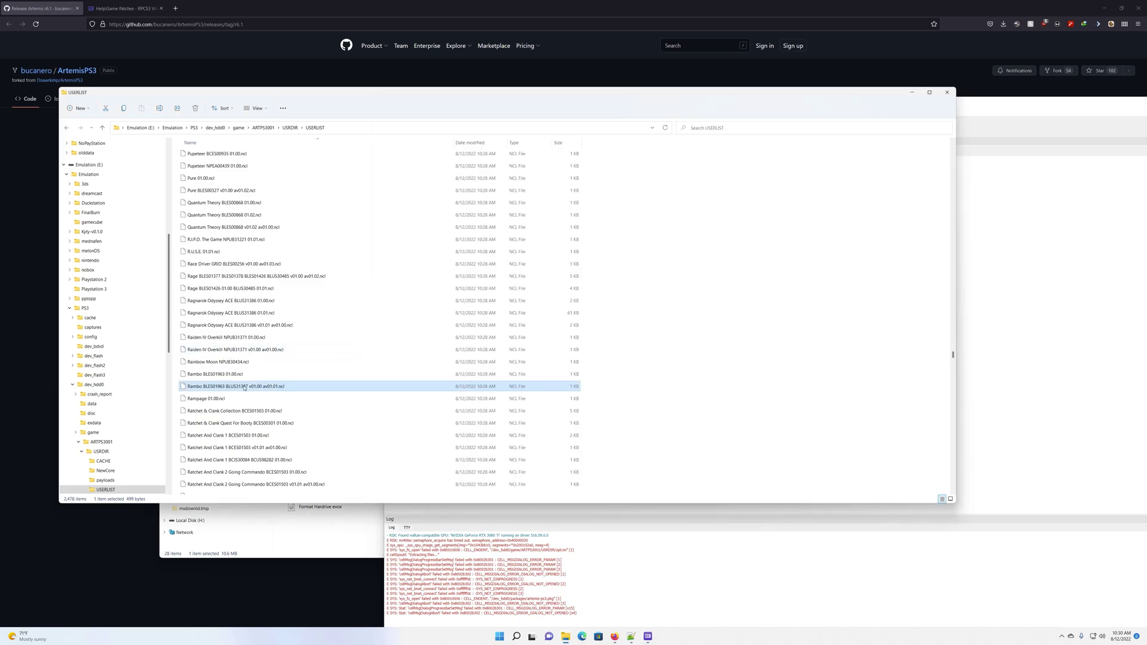
Open the selected Rambo cheat file in Notepad++ and place its window below the Rambo entry in the RPCS3 game list.
{"action": "right_click", "coordinate": [244, 387]}
{"action": "left_click", "coordinate": [293, 490]}
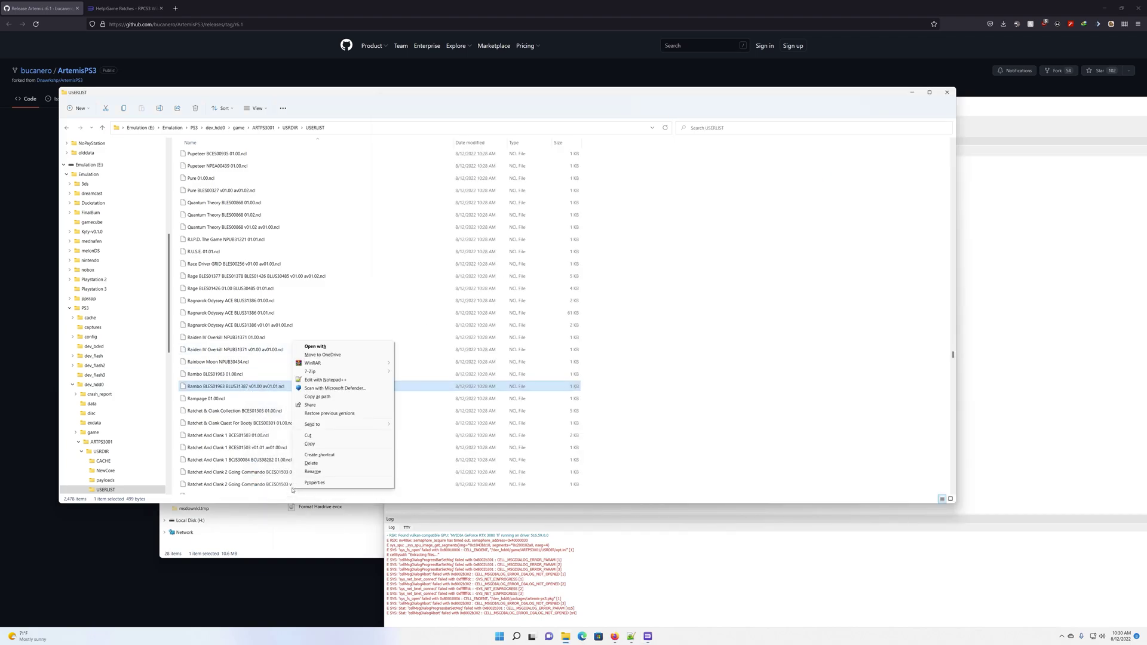
{"action": "left_click", "coordinate": [325, 380]}
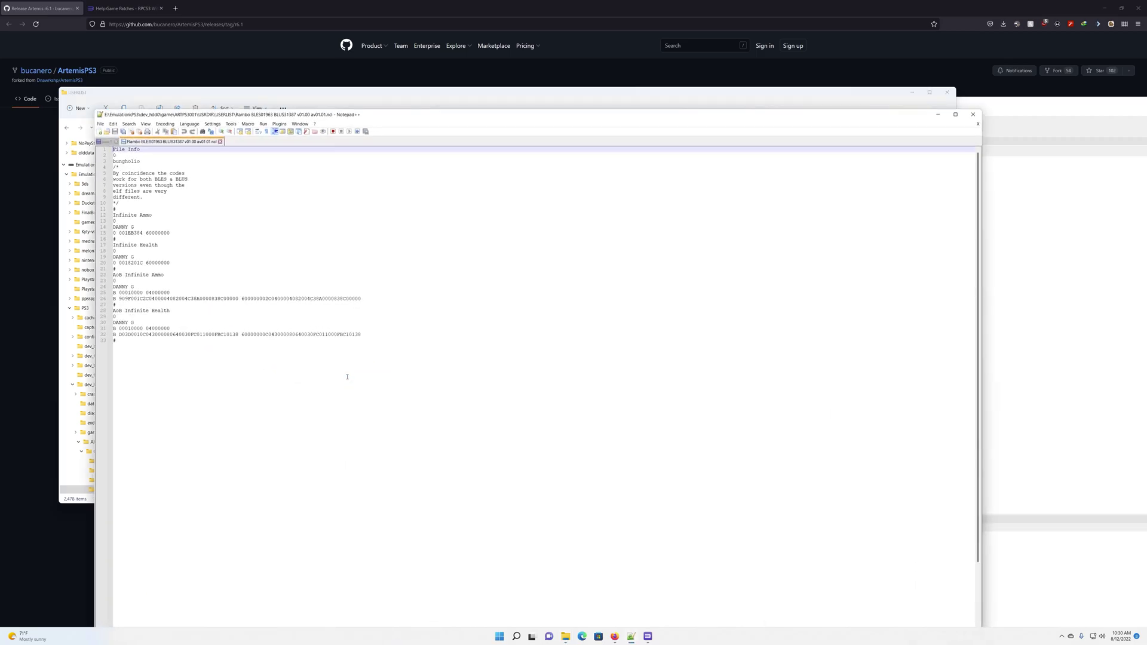
{"action": "left_click_drag", "start_coordinate": [209, 114], "coordinate": [405, 255]}
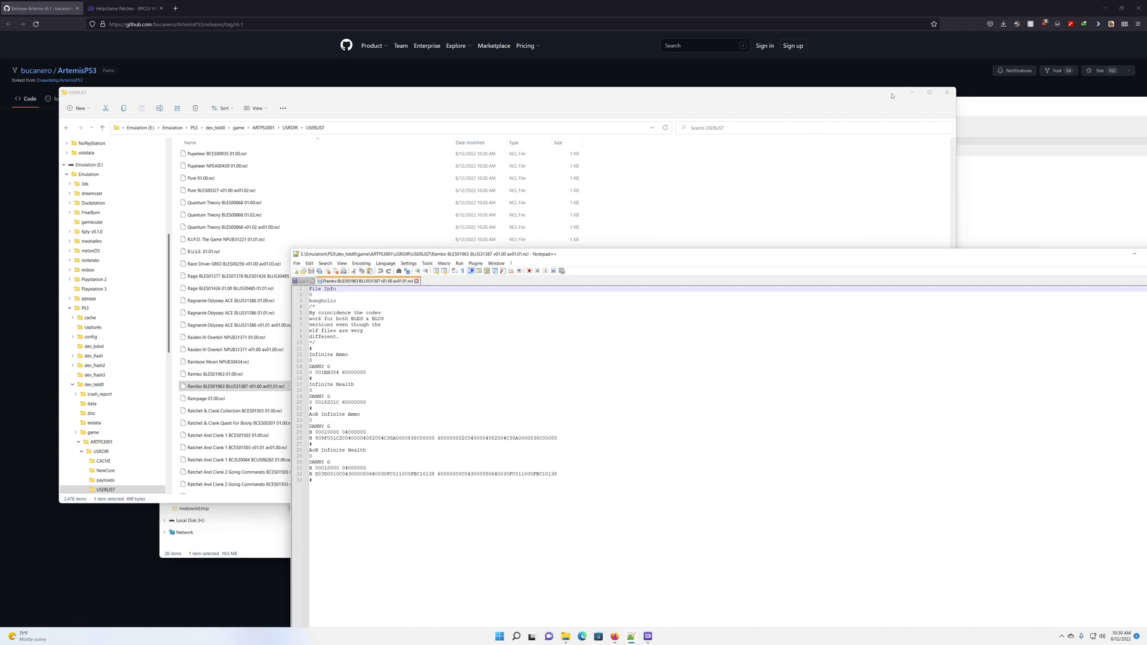
{"action": "left_click", "coordinate": [912, 93]}
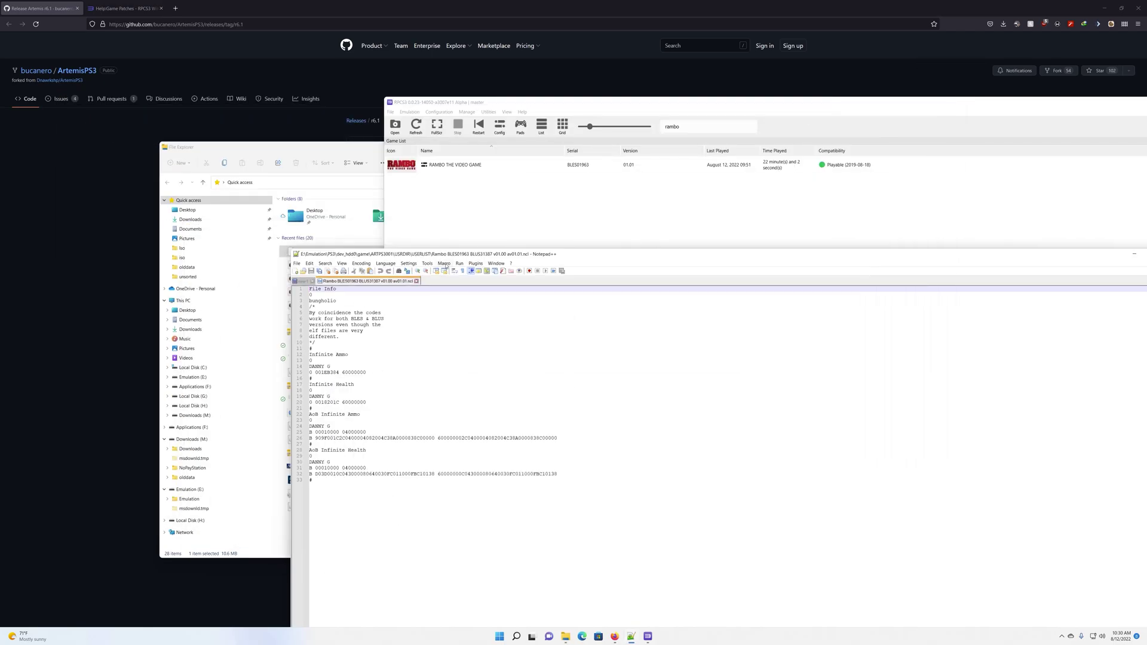
{"action": "left_click_drag", "start_coordinate": [442, 255], "coordinate": [604, 193]}
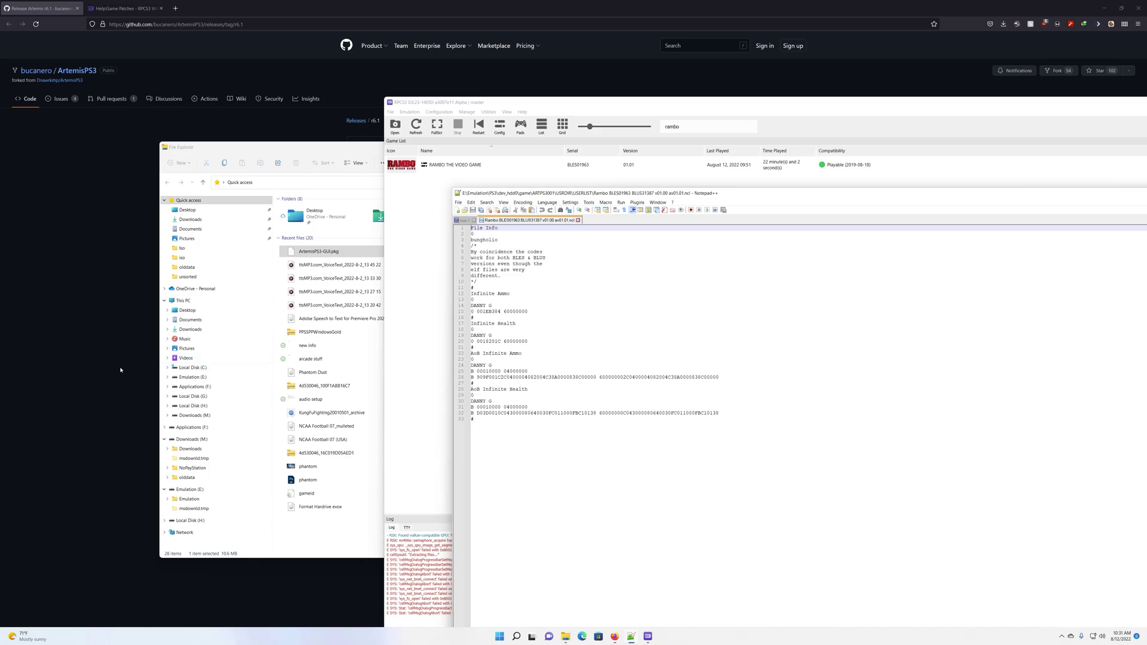
Open the Emulation\PS3\patches folder on the E: drive and select patch.yml.
{"action": "left_click", "coordinate": [164, 439]}
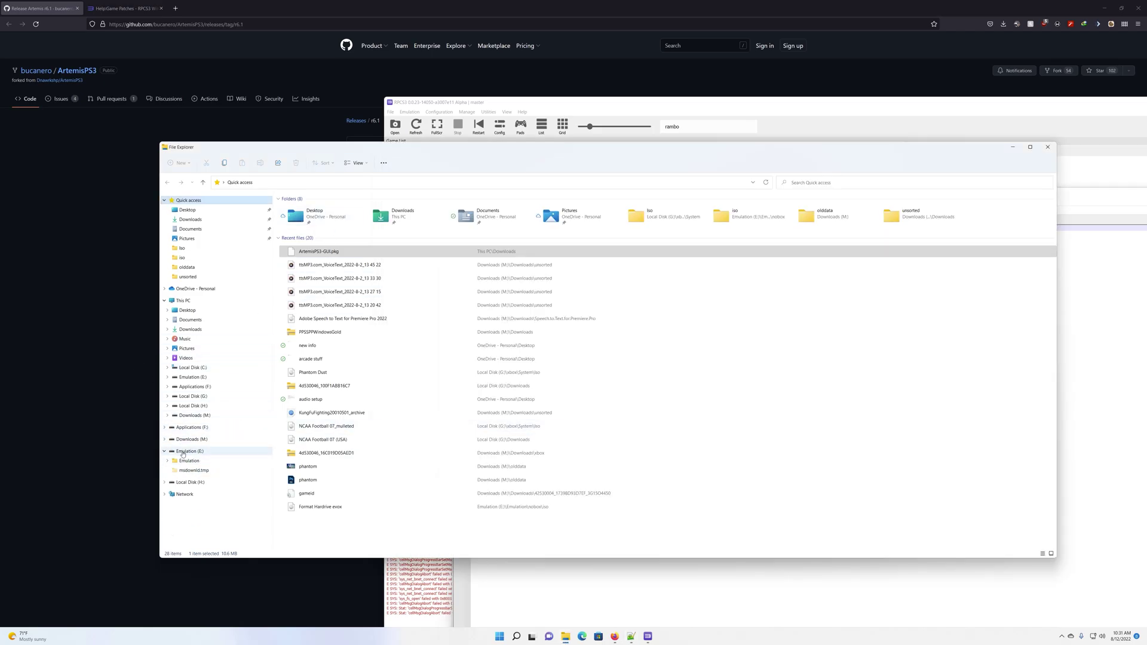
{"action": "left_click", "coordinate": [244, 451]}
{"action": "double_click", "coordinate": [298, 210]}
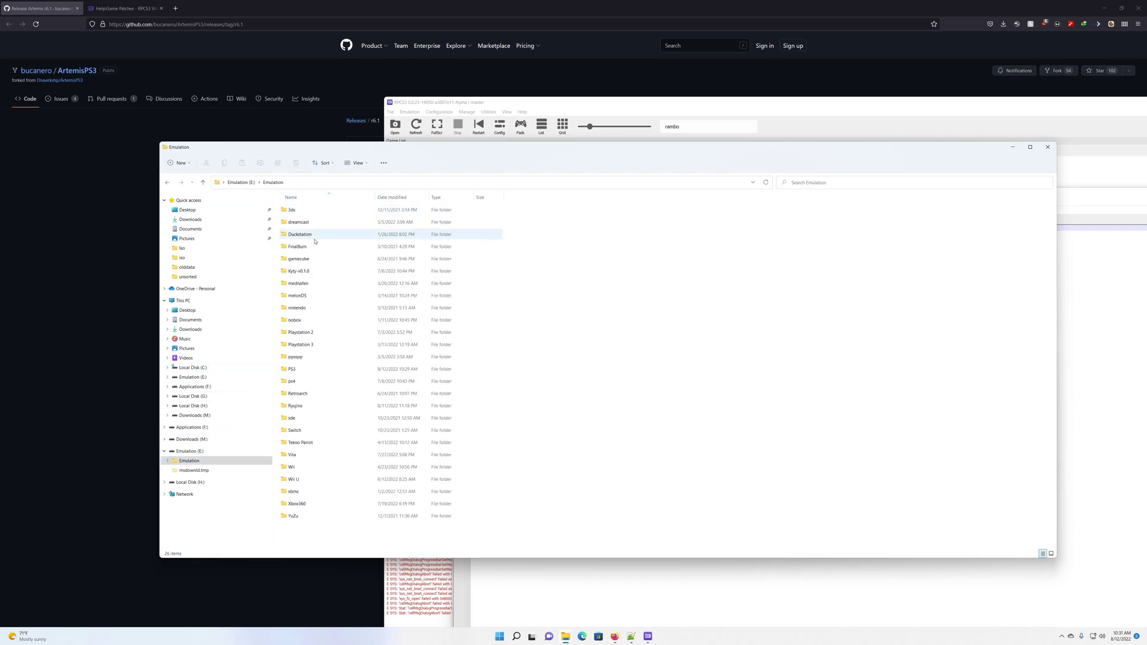
{"action": "double_click", "coordinate": [297, 368]}
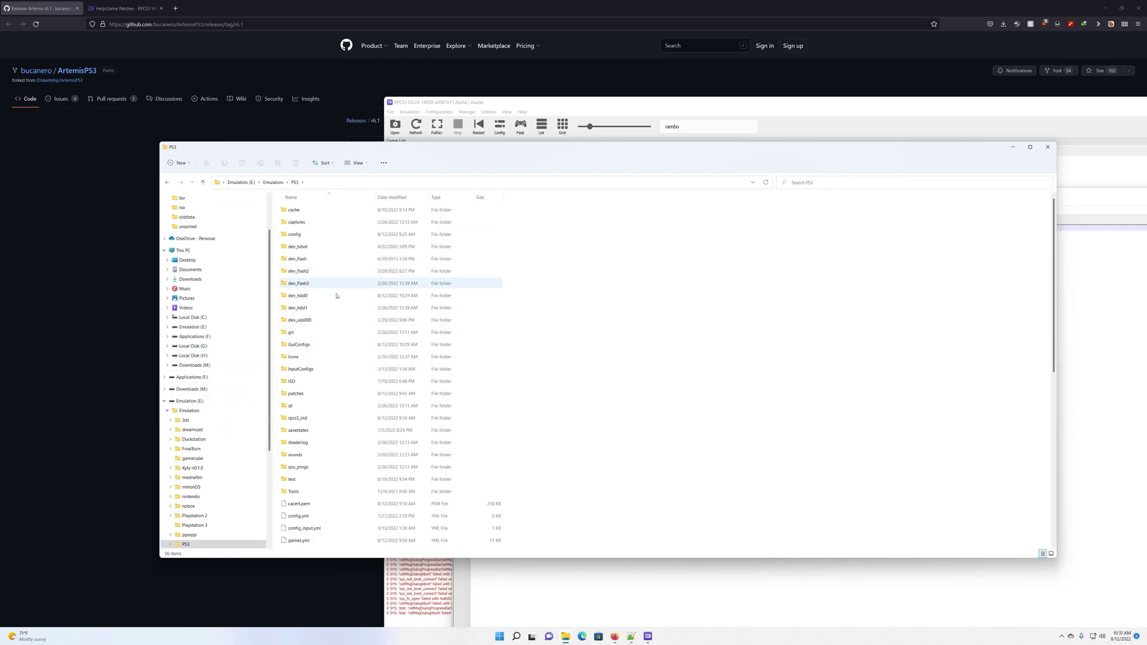
{"action": "double_click", "coordinate": [308, 395]}
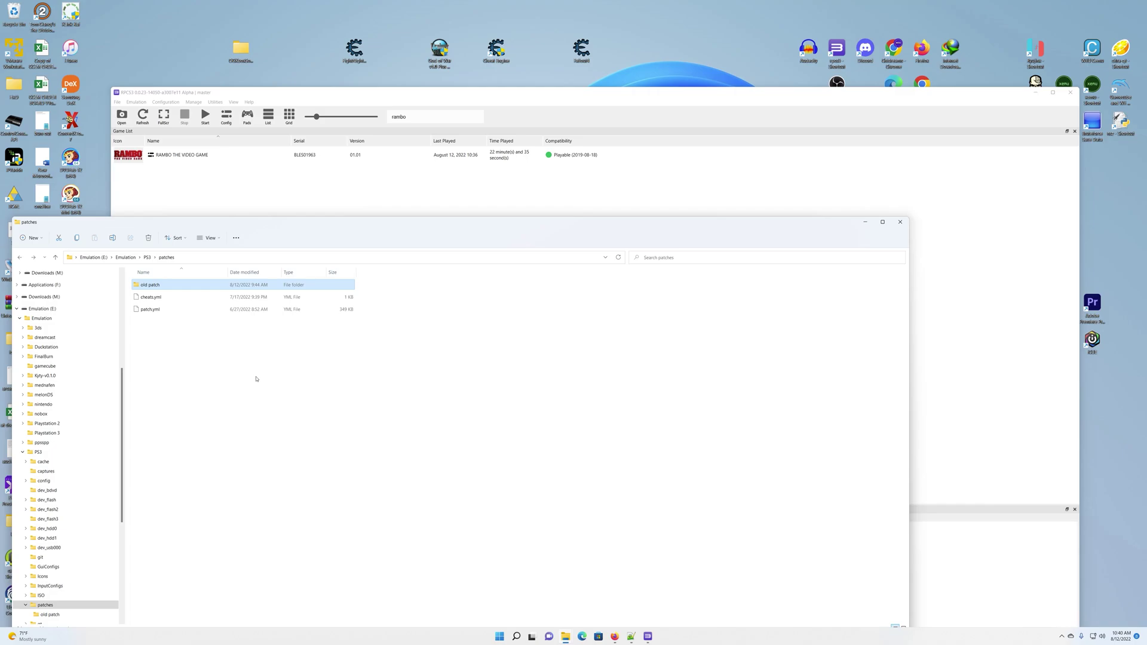
{"action": "left_click", "coordinate": [147, 310]}
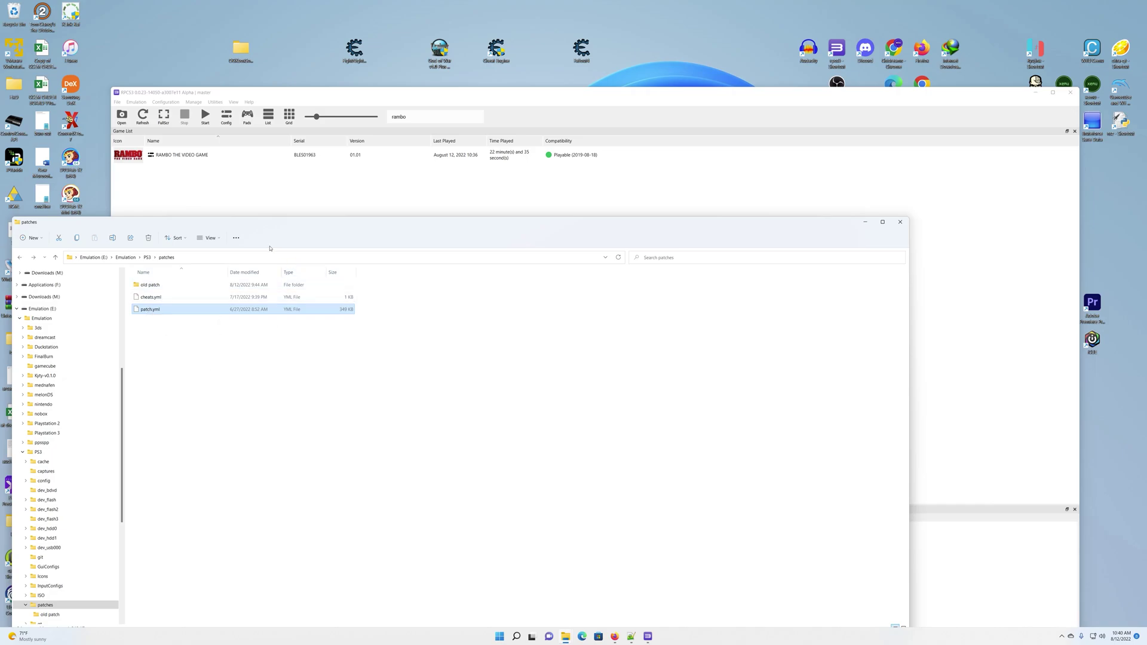
Bring up the blank Notepad++ document, and copy "version = 1.2" from the template syntax on the RPCS3 wiki's Game Patches page.
{"action": "left_click", "coordinate": [631, 638]}
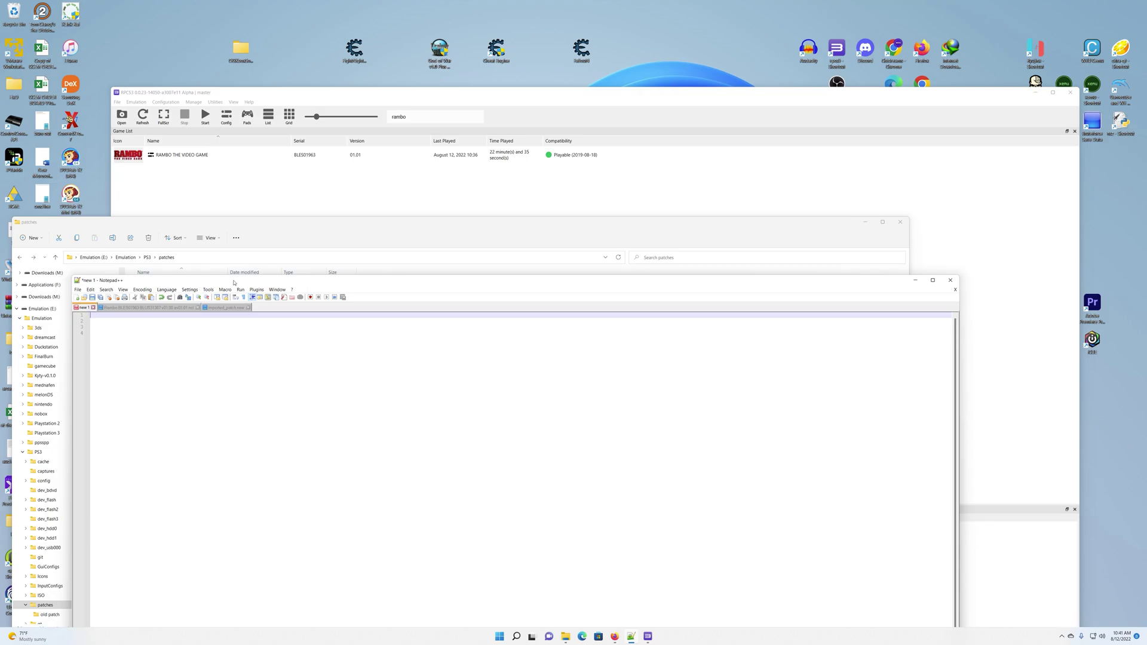
{"action": "left_click_drag", "start_coordinate": [233, 283], "coordinate": [175, 289]}
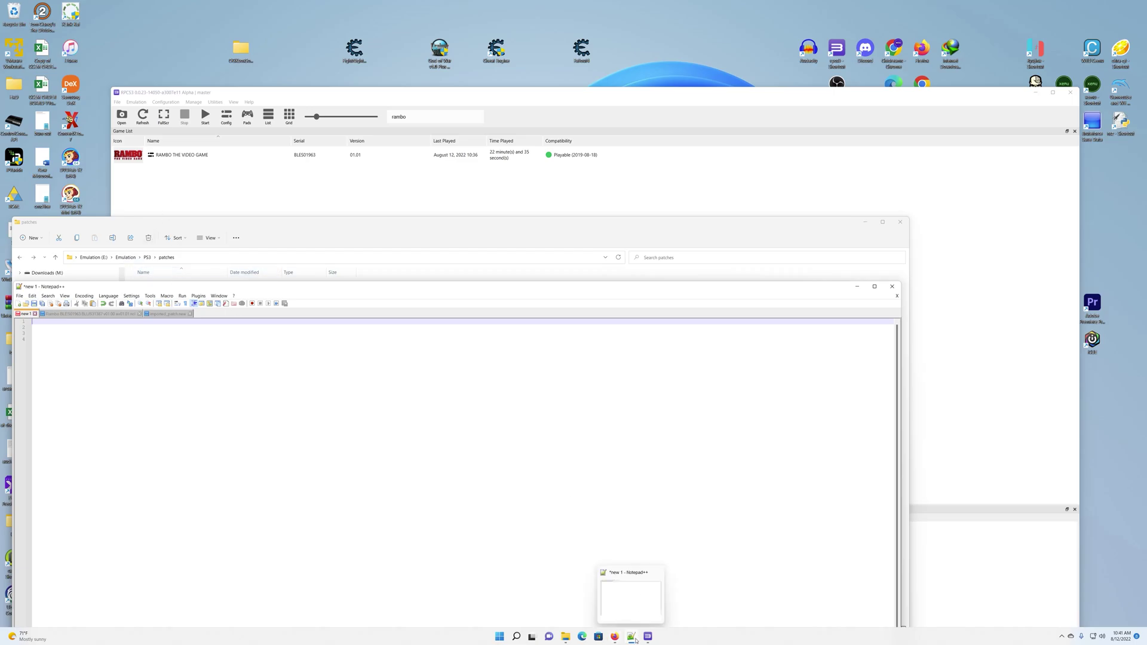
{"action": "left_click", "coordinate": [614, 637]}
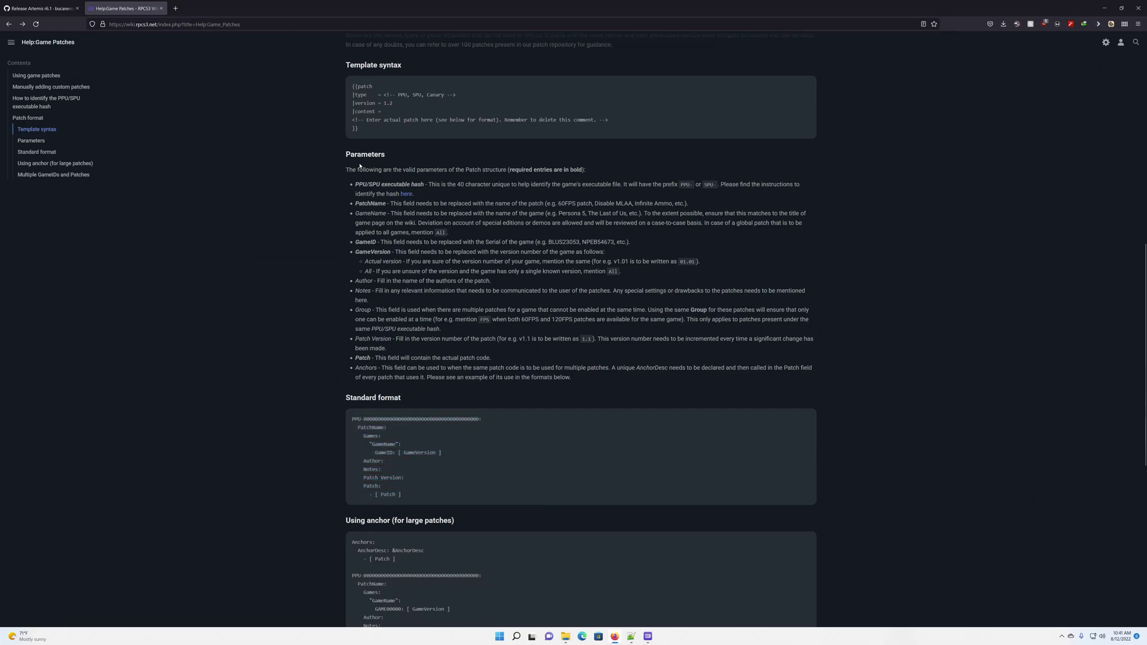
{"action": "scroll", "coordinate": [458, 239], "scroll_direction": "up", "scroll_amount": 7}
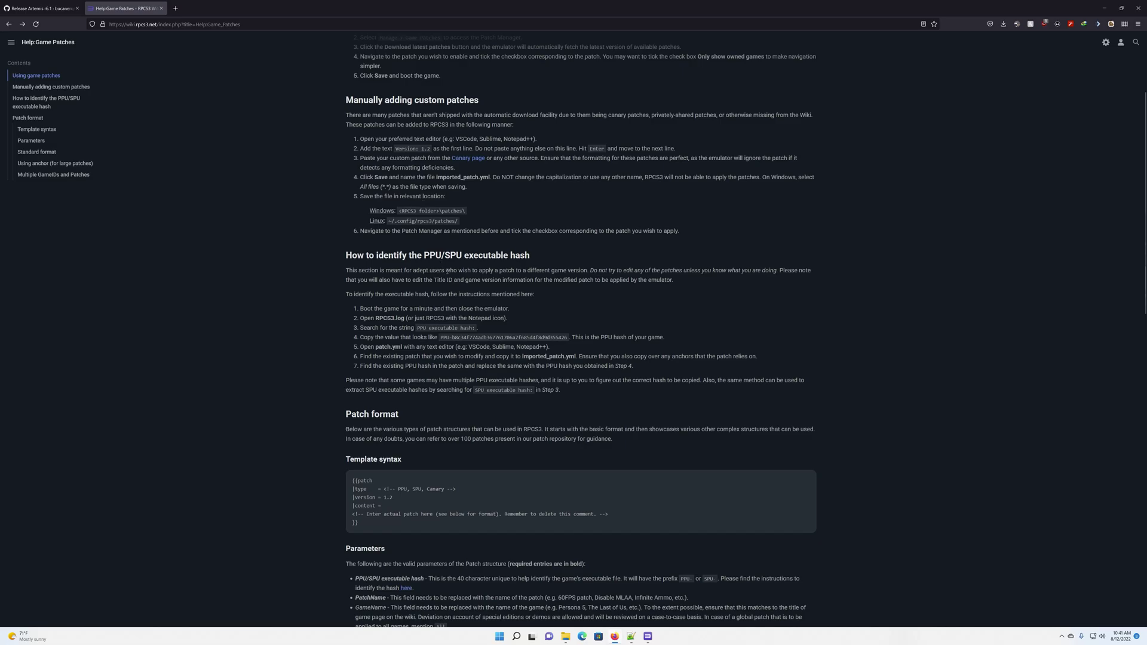
{"action": "scroll", "coordinate": [492, 317], "scroll_direction": "down", "scroll_amount": 3}
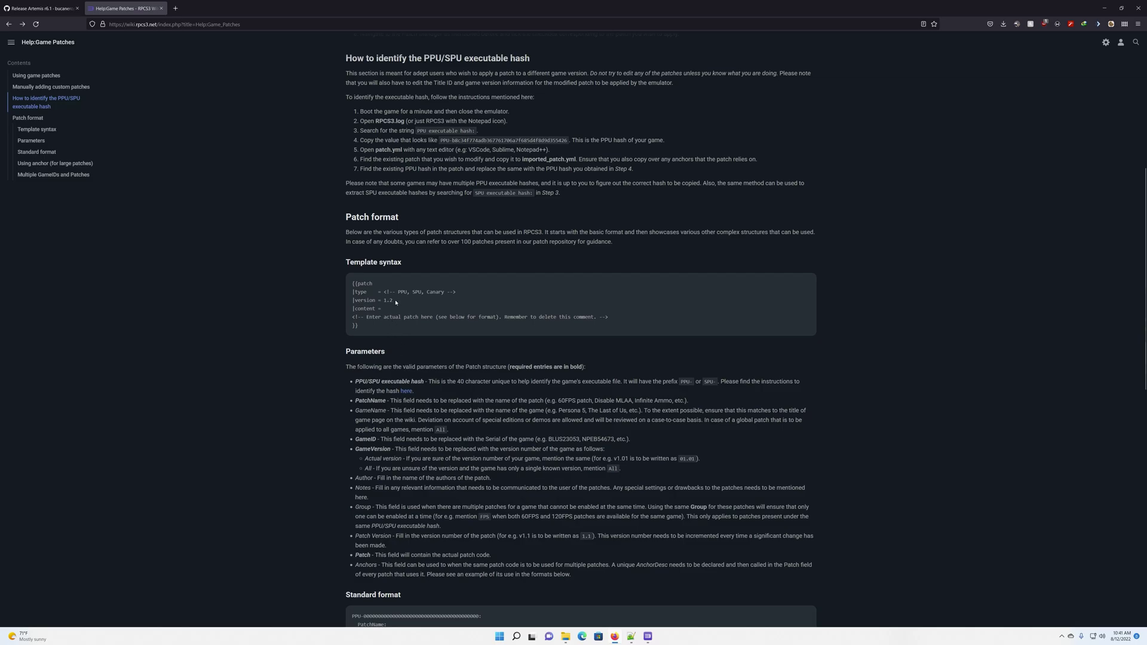
{"action": "left_click_drag", "start_coordinate": [395, 302], "coordinate": [361, 303]}
{"action": "right_click", "coordinate": [362, 303]}
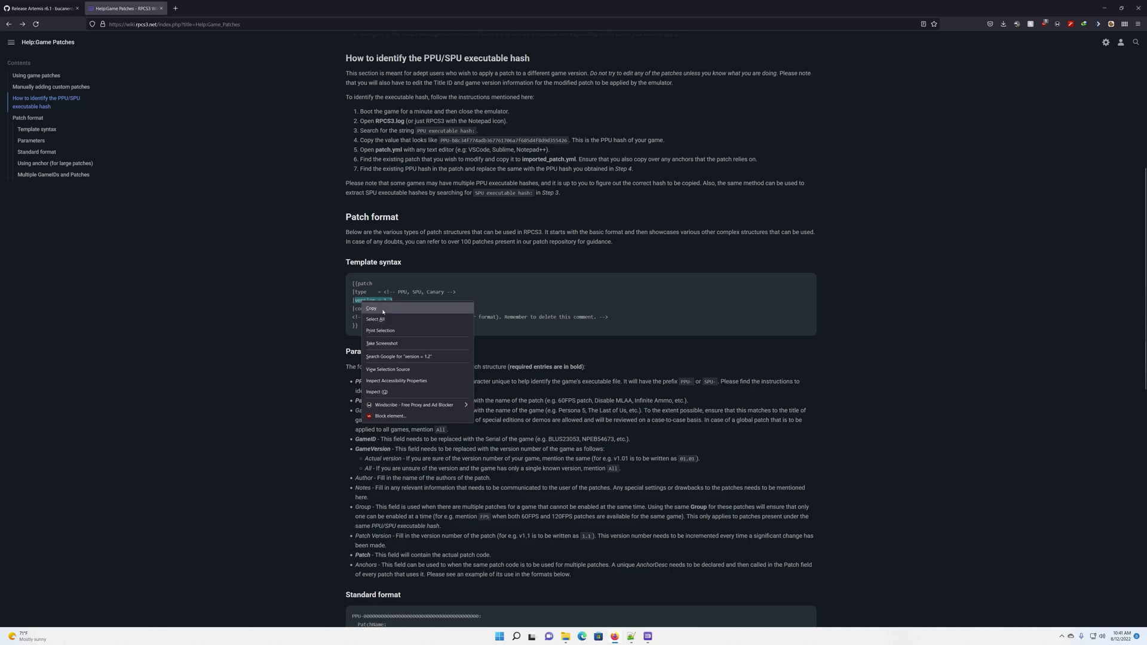
{"action": "left_click", "coordinate": [383, 308]}
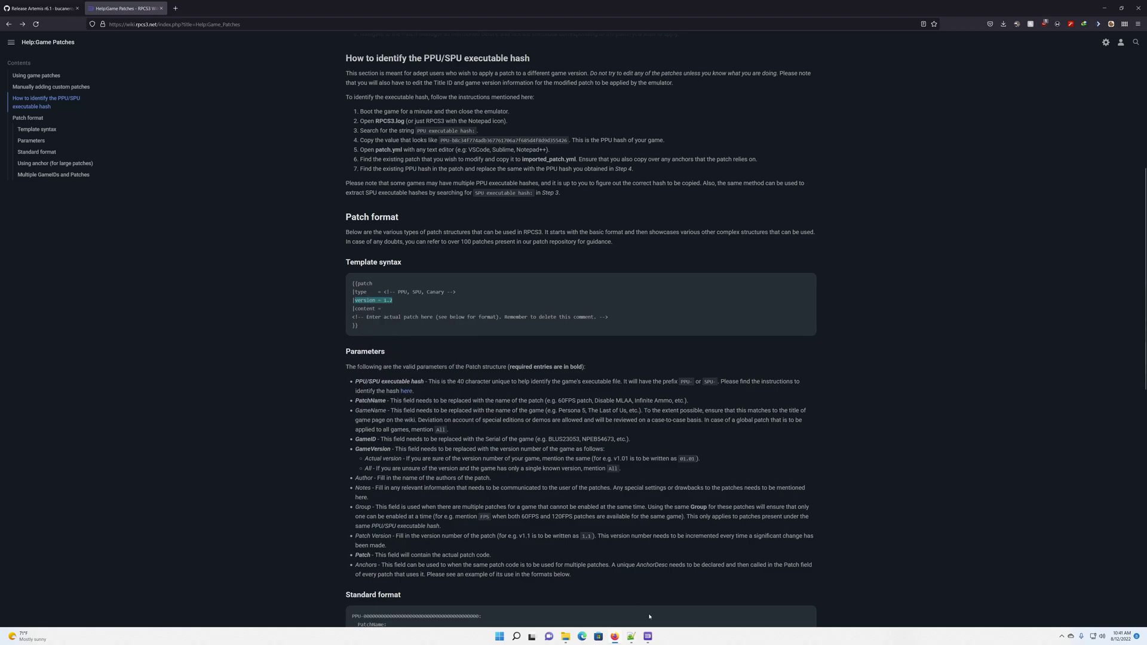
Paste the version text into the first line of the blank Notepad++ document and edit it to read "Version 1.2".
{"action": "left_click", "coordinate": [635, 636]}
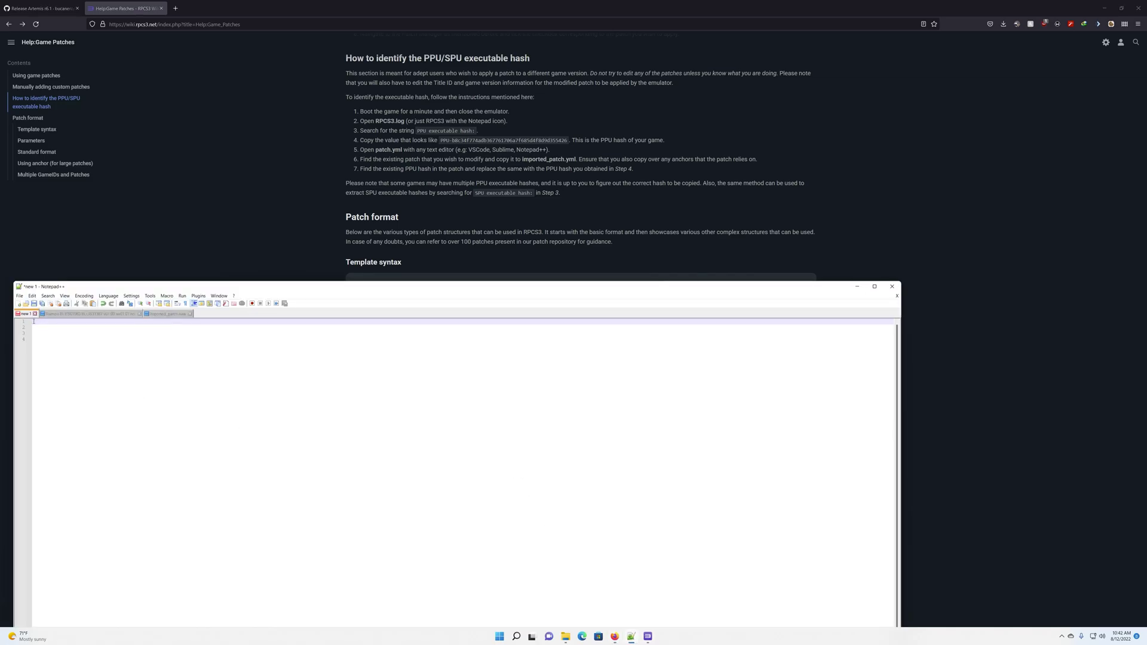
{"action": "right_click", "coordinate": [35, 322]}
{"action": "left_click", "coordinate": [54, 342]}
{"action": "key", "text": "Delete"}
{"action": "key", "text": "Delete"}
{"action": "key", "text": "Delete"}
{"action": "type", "text": "V"}
{"action": "key", "text": "Down"}
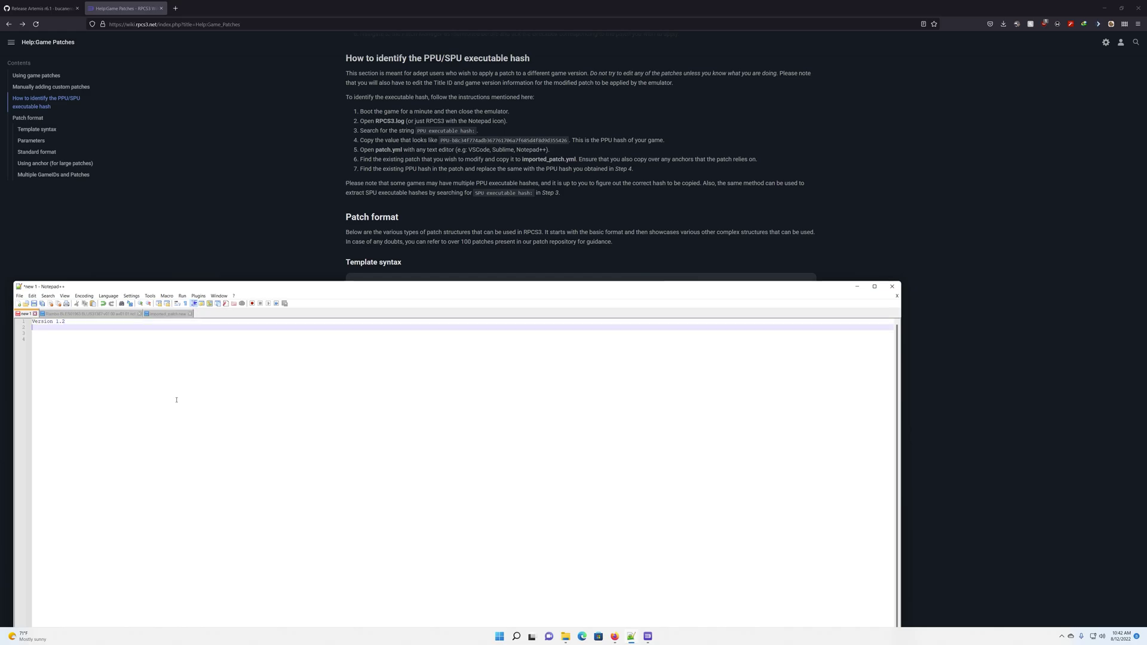
Copy the whole Standard format patch template from the wiki page and paste it below the version line in Notepad++.
{"action": "left_click", "coordinate": [237, 235]}
{"action": "scroll", "coordinate": [344, 307], "scroll_direction": "down", "scroll_amount": 5}
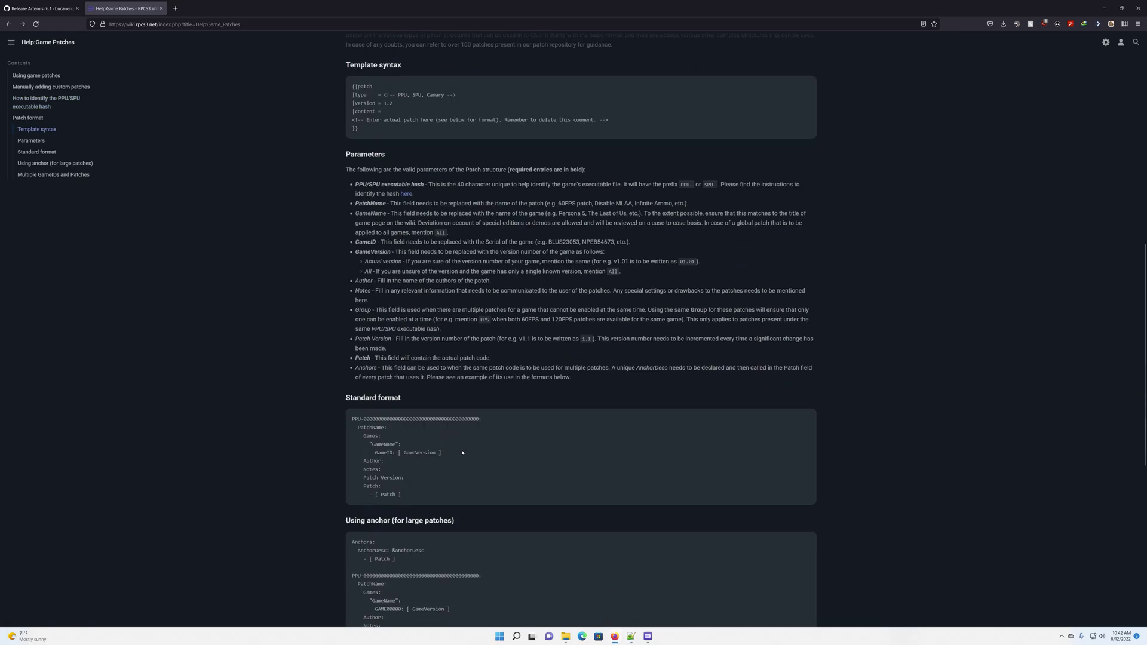
{"action": "left_click_drag", "start_coordinate": [352, 340], "coordinate": [477, 418]}
{"action": "right_click", "coordinate": [370, 365]}
{"action": "left_click", "coordinate": [382, 373]}
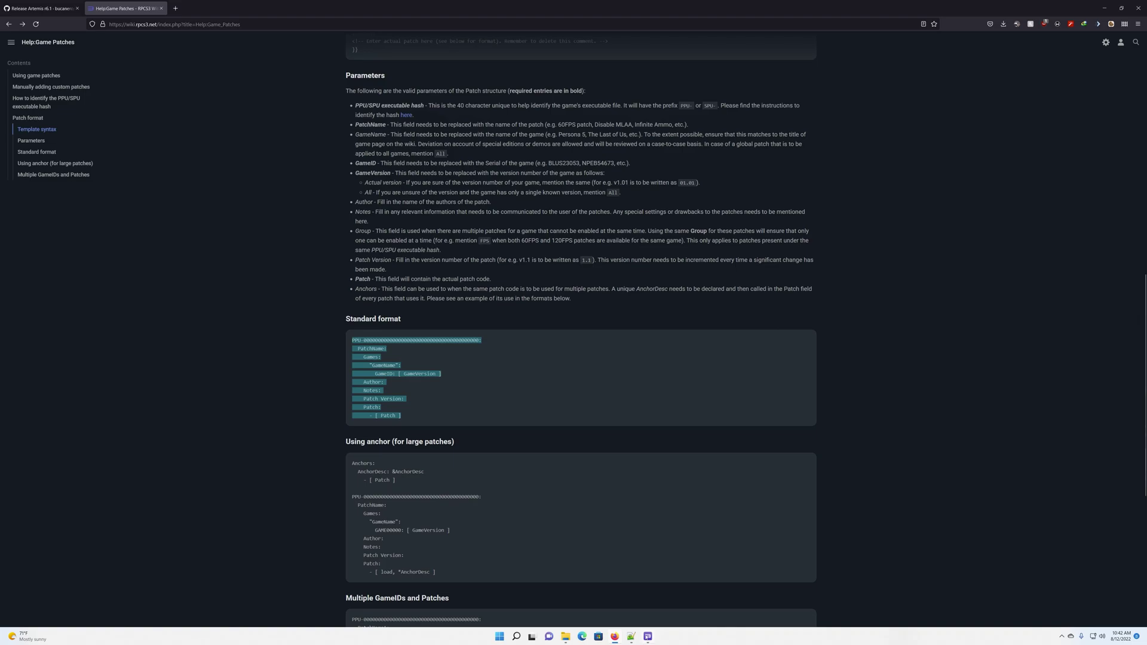
{"action": "left_click", "coordinate": [648, 637]}
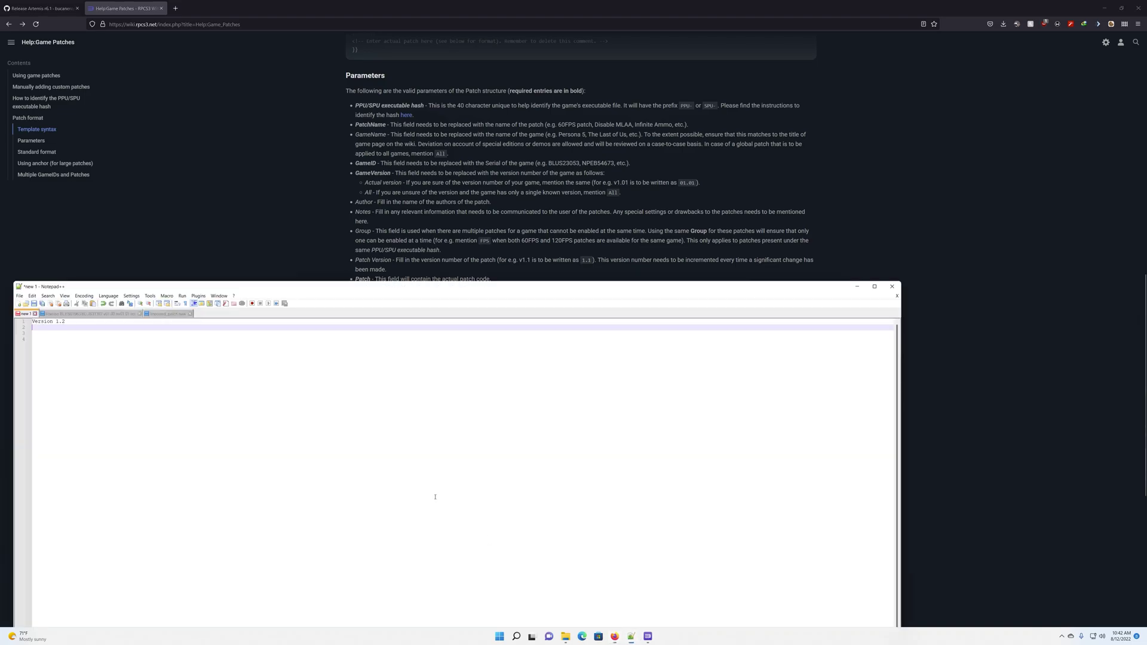
{"action": "right_click", "coordinate": [49, 332]}
{"action": "left_click", "coordinate": [75, 347]}
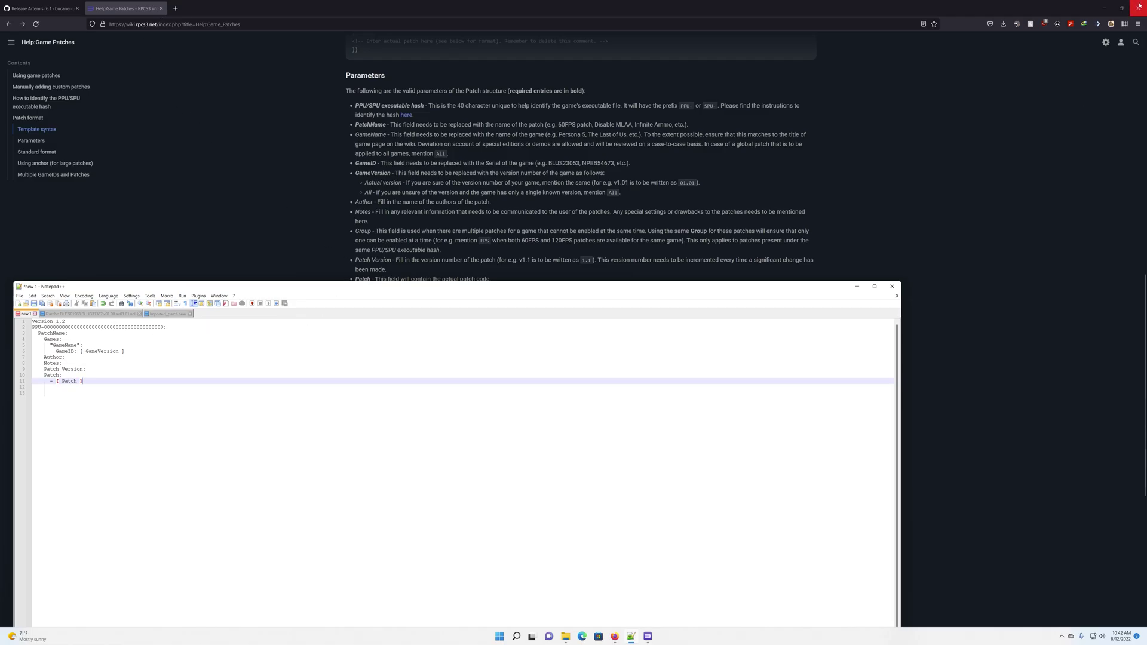
Boot RAMBO THE VIDEO GAME in RPCS3 up to its title screen, and close the game and the emulator.
{"action": "double_click", "coordinate": [1097, 10]}
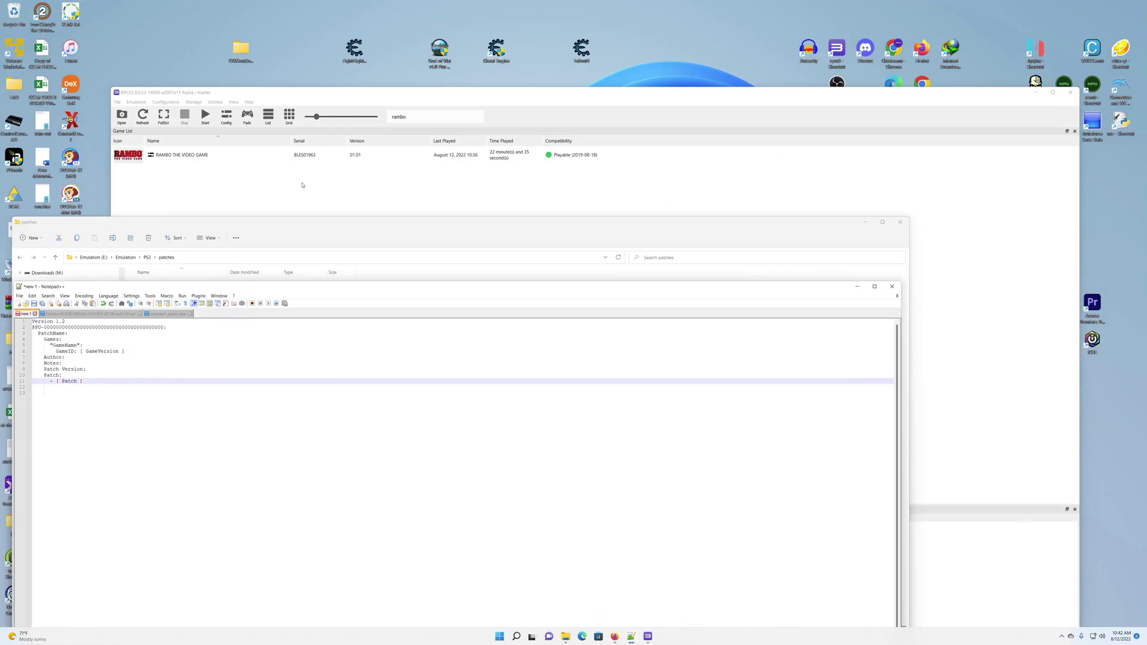
{"action": "left_click", "coordinate": [162, 154]}
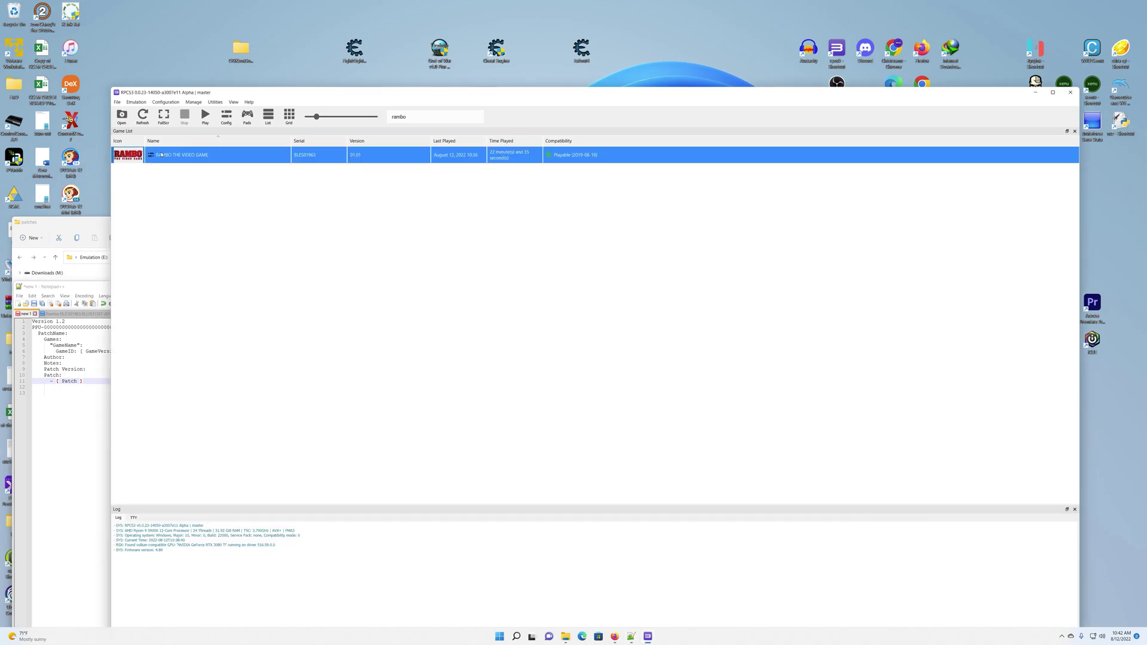
{"action": "right_click", "coordinate": [179, 154]}
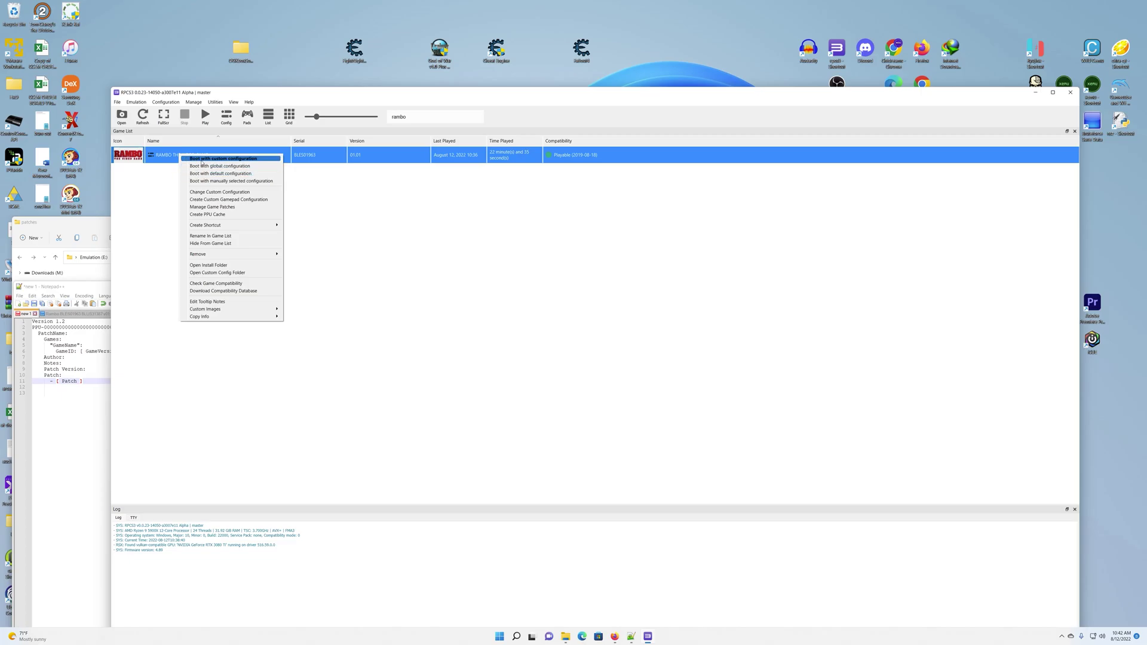
{"action": "left_click", "coordinate": [154, 167]}
{"action": "left_click", "coordinate": [172, 158]}
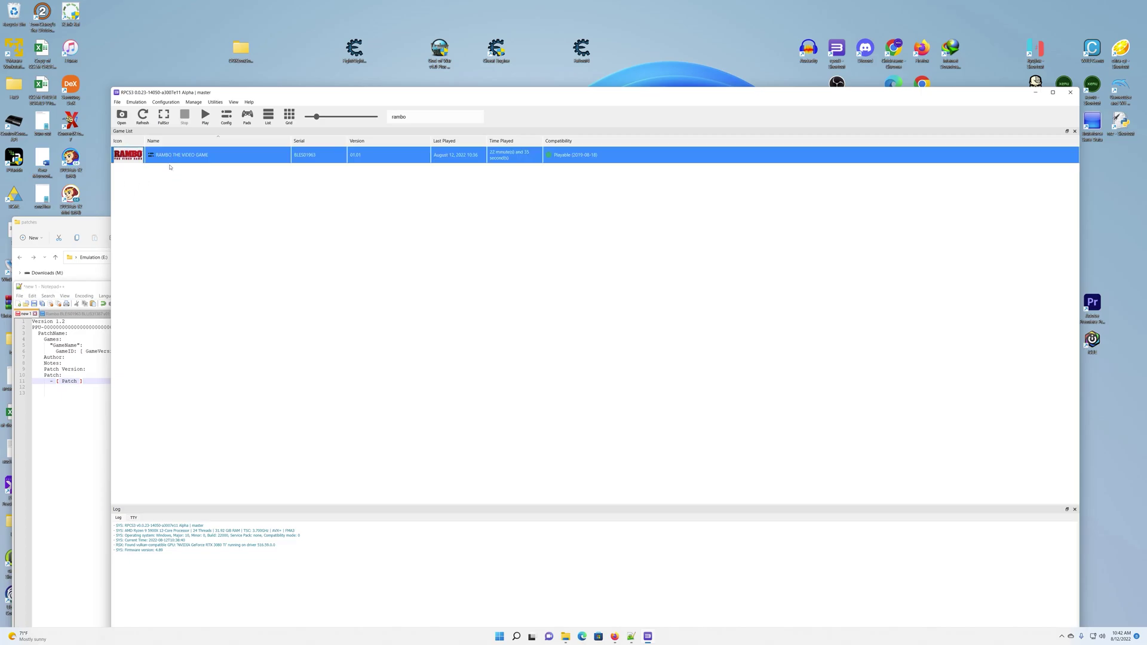
{"action": "right_click", "coordinate": [190, 154]}
{"action": "key", "text": "Escape"}
{"action": "double_click", "coordinate": [199, 155]}
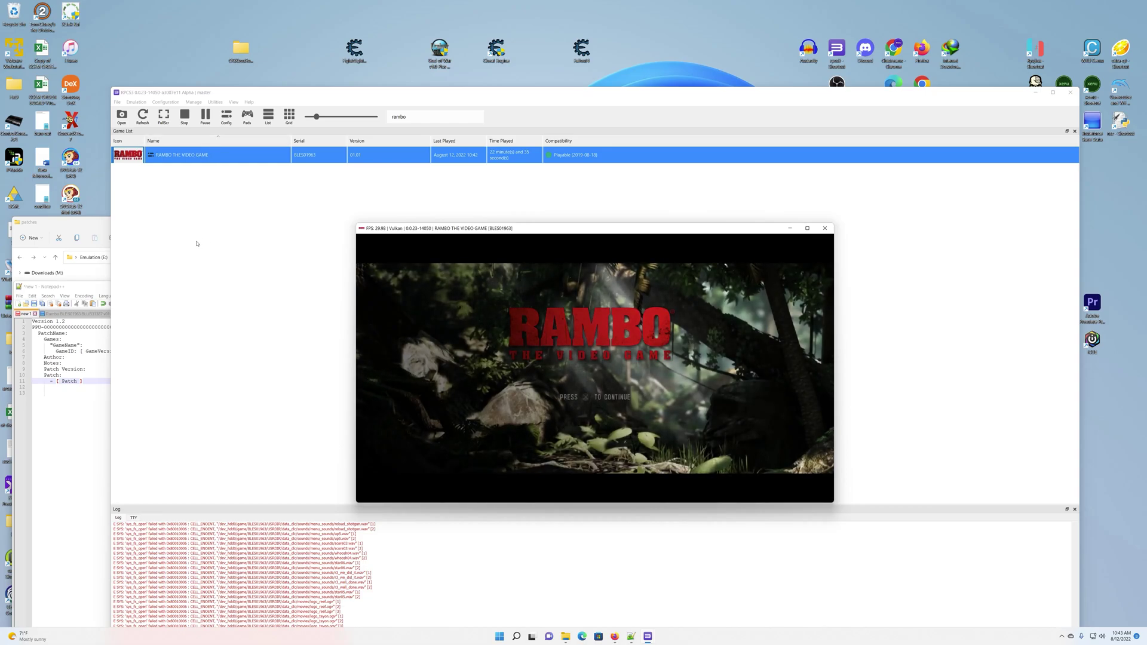
{"action": "left_click", "coordinate": [185, 115]}
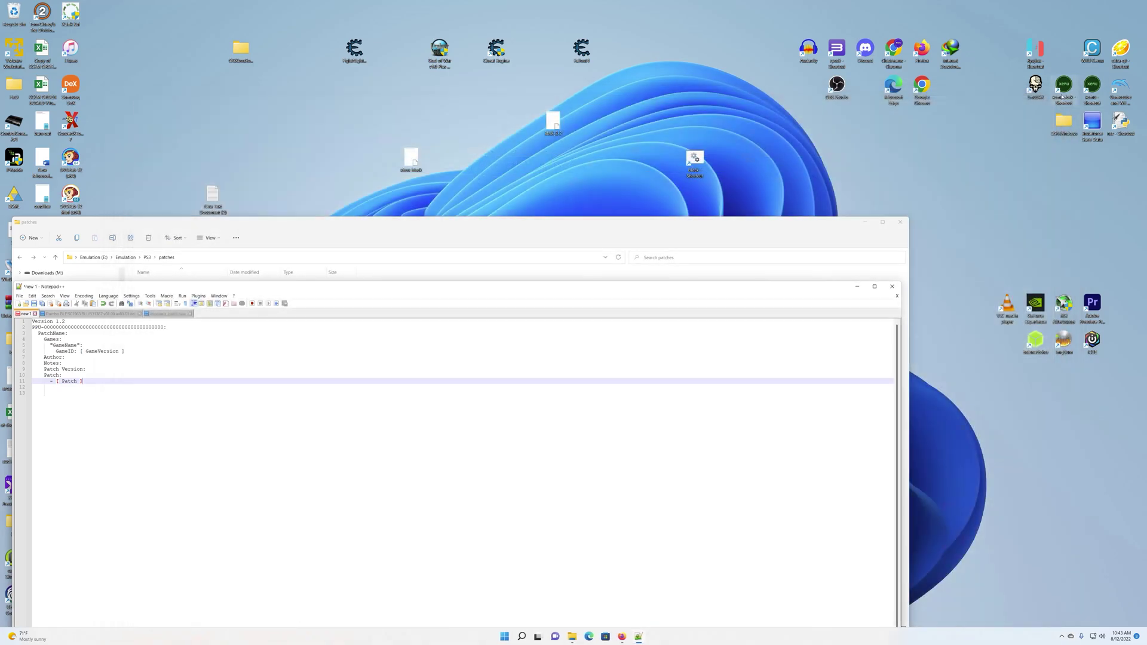
{"action": "left_click", "coordinate": [1070, 92]}
Open the RPCS3 text log from the PS3 emulator folder.
{"action": "left_click", "coordinate": [166, 227]}
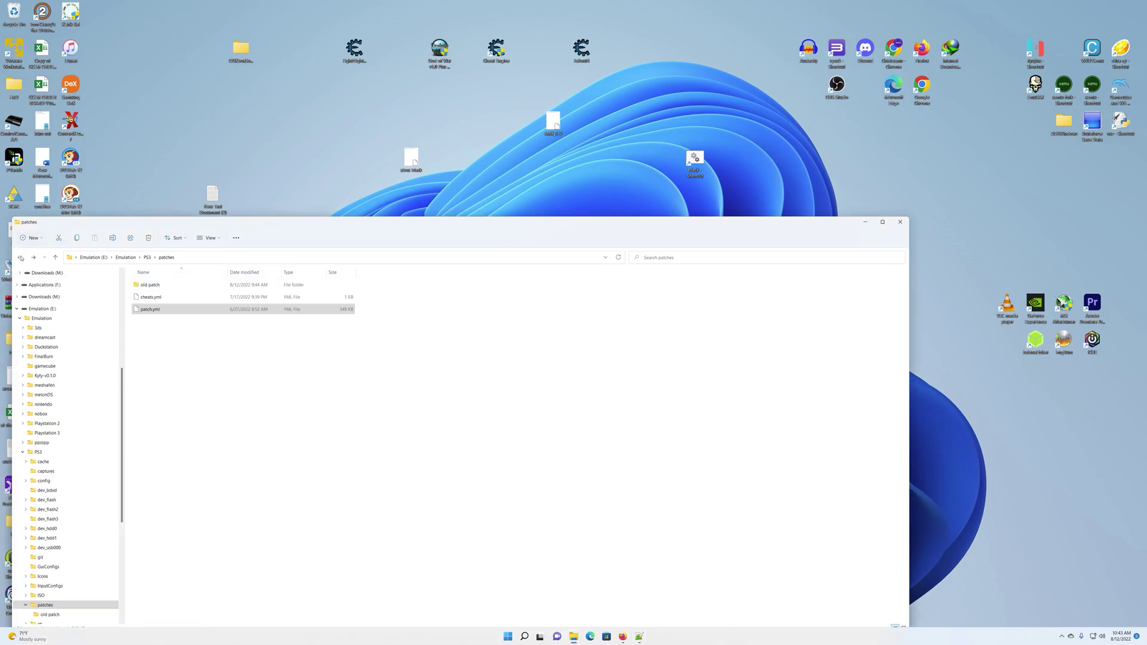
{"action": "left_click", "coordinate": [21, 257]}
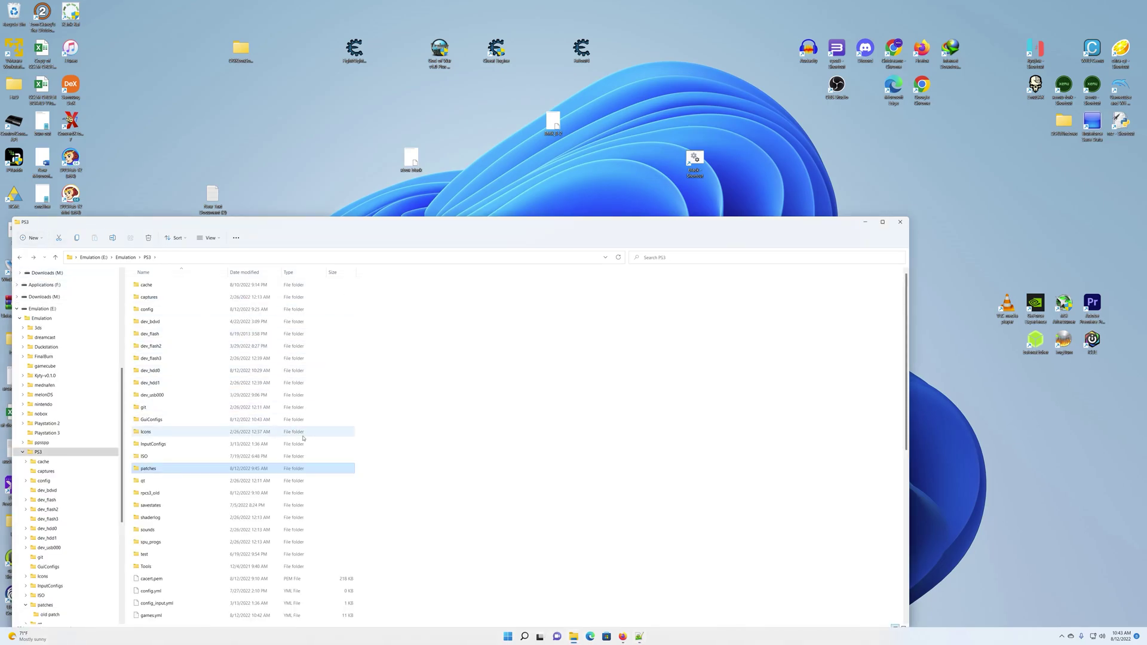
{"action": "scroll", "coordinate": [305, 430], "scroll_direction": "down", "scroll_amount": 9}
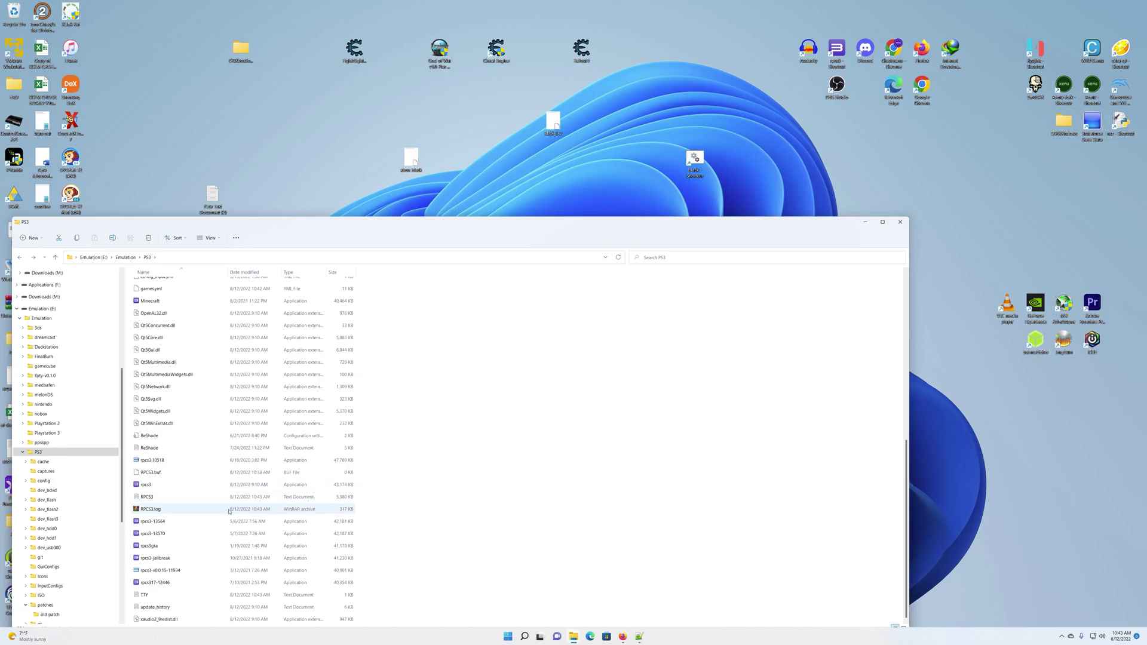
{"action": "double_click", "coordinate": [143, 497]}
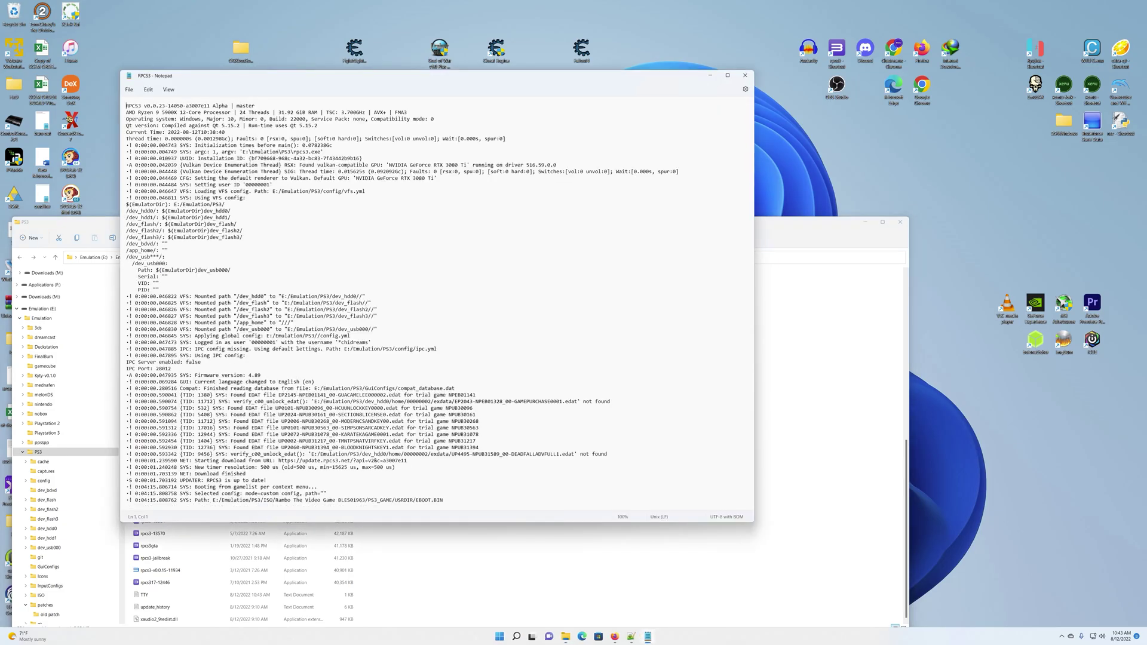
Search the log for "PPU-" and go through the matches to the game's PPU executable hash.
{"action": "left_click", "coordinate": [148, 90]}
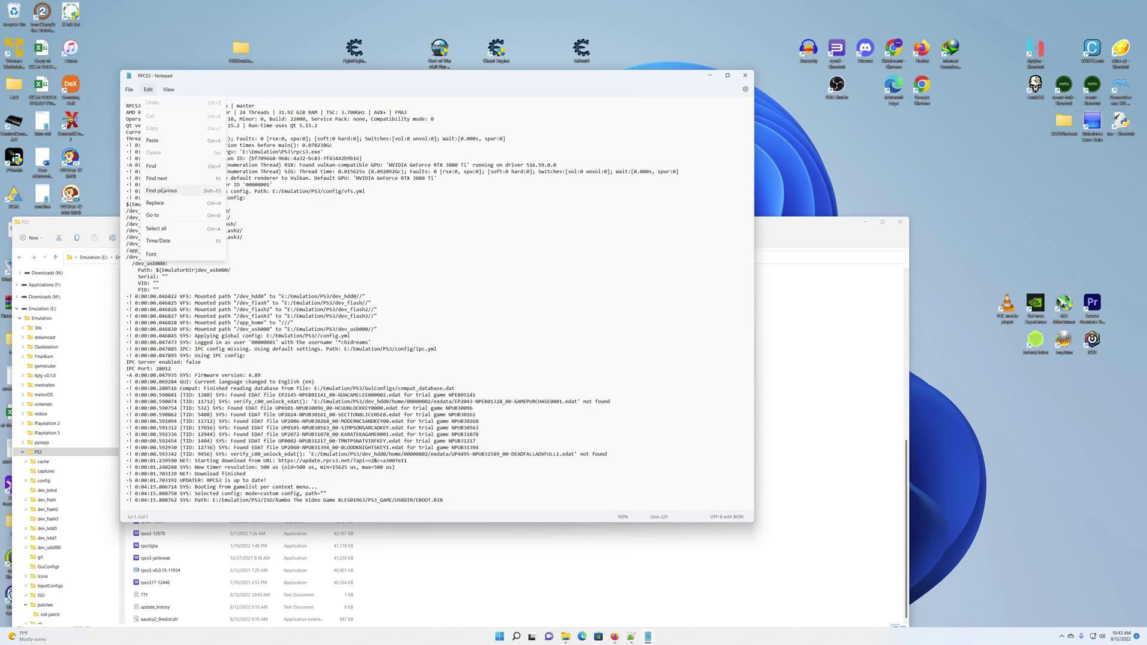
{"action": "left_click", "coordinate": [163, 167]}
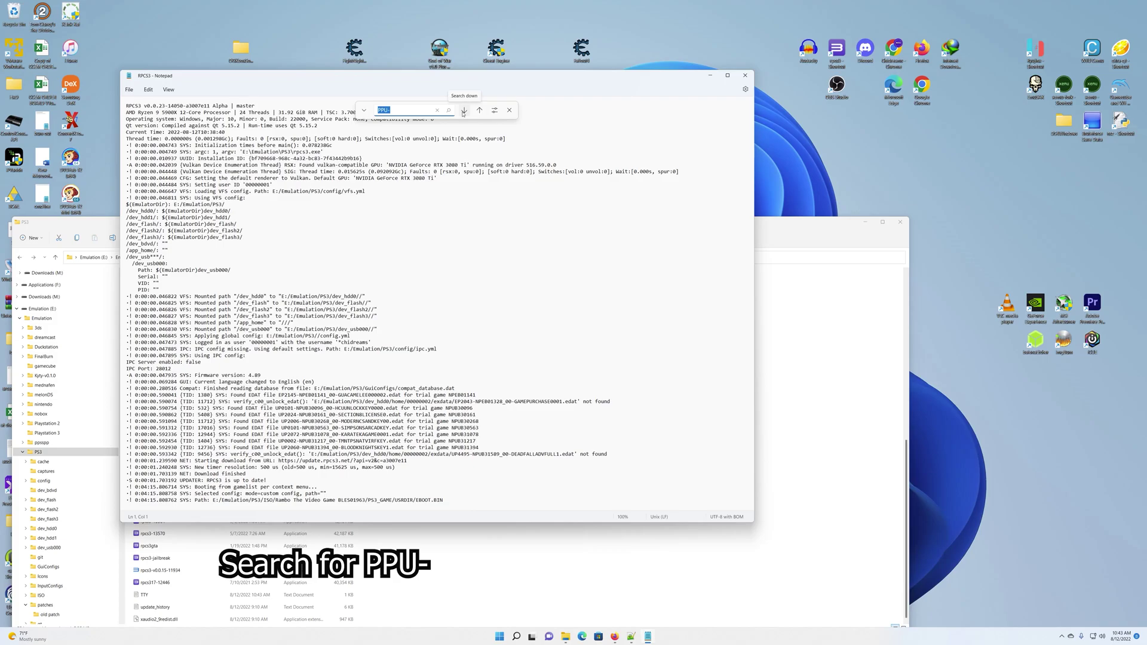
{"action": "left_click", "coordinate": [464, 111]}
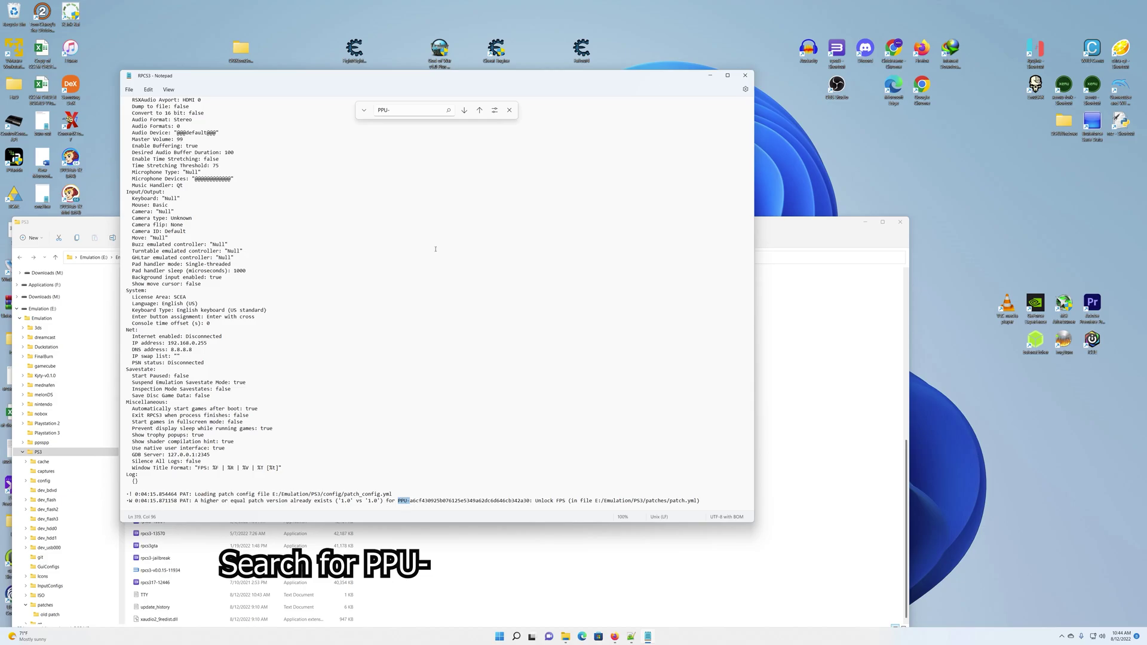
{"action": "left_click", "coordinate": [464, 111]}
{"action": "left_click", "coordinate": [464, 111]}
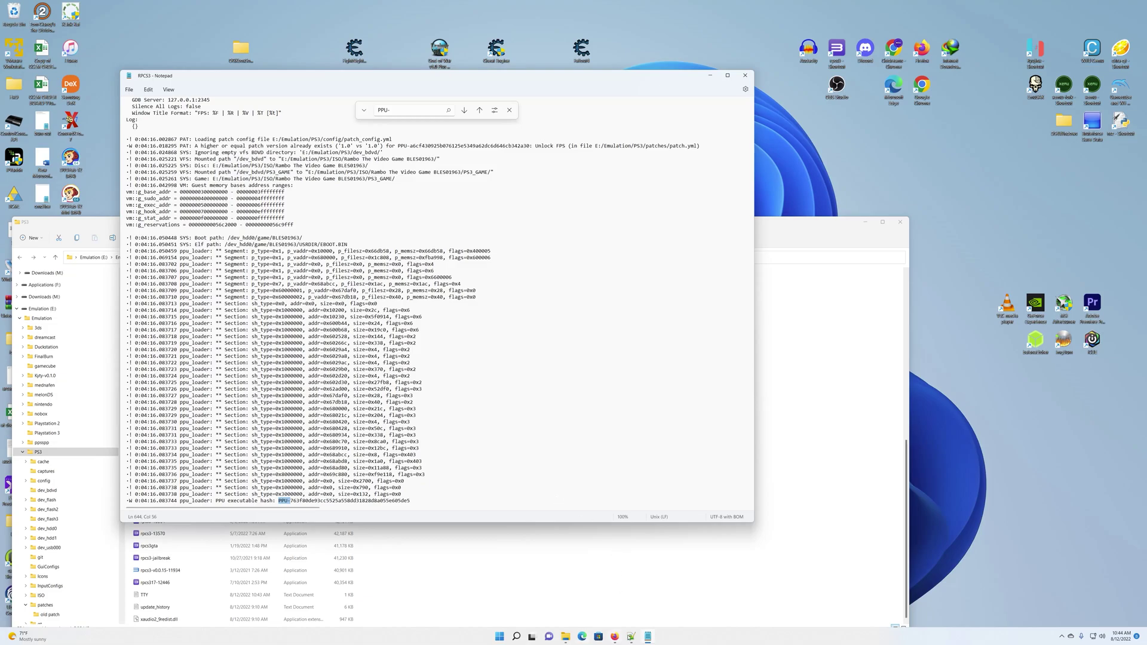
{"action": "left_click", "coordinate": [630, 636]}
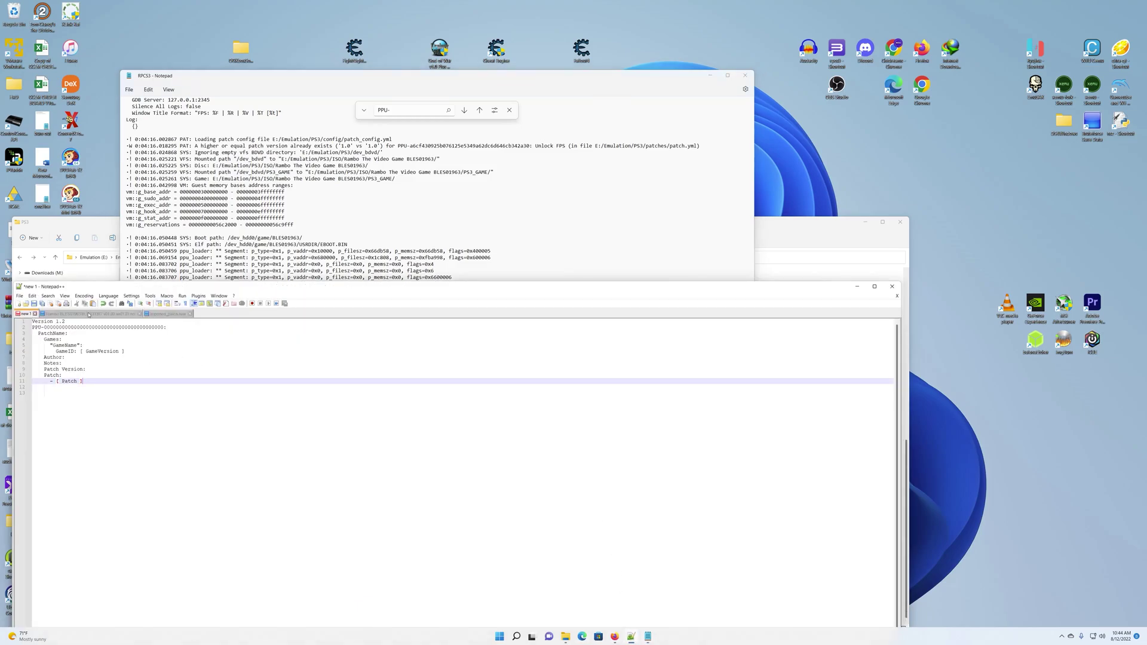
{"action": "left_click", "coordinate": [88, 315]}
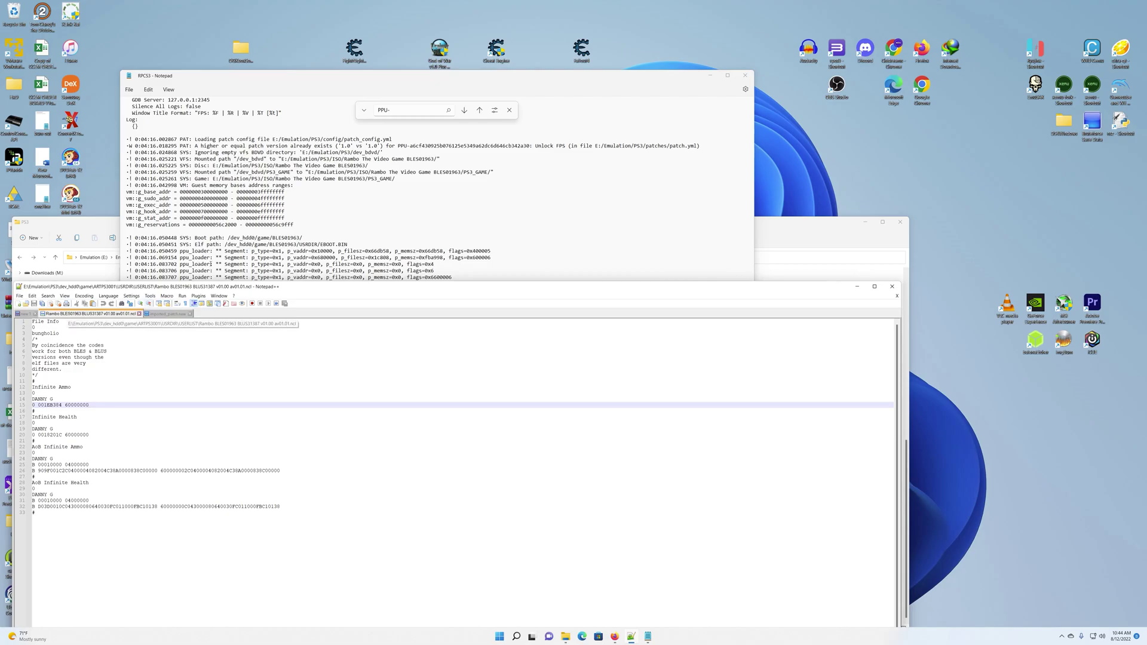
{"action": "left_click", "coordinate": [358, 77]}
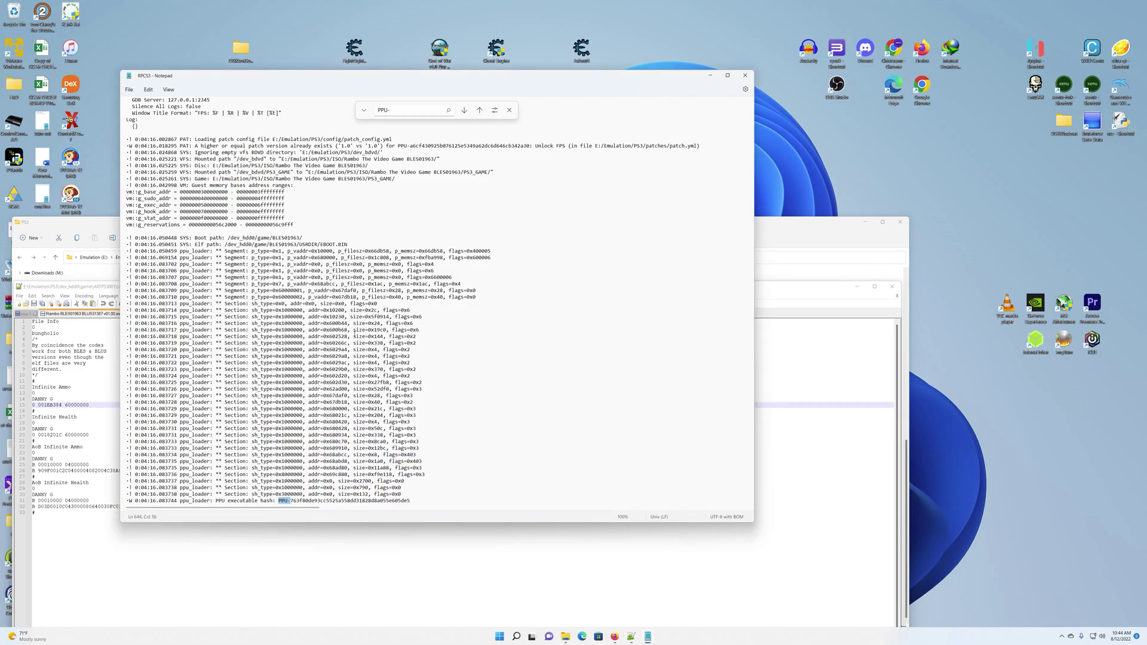
Select the full PPU executable hash in the log, including its "PPU-" prefix, and copy it.
{"action": "left_click_drag", "start_coordinate": [413, 501], "coordinate": [373, 437]}
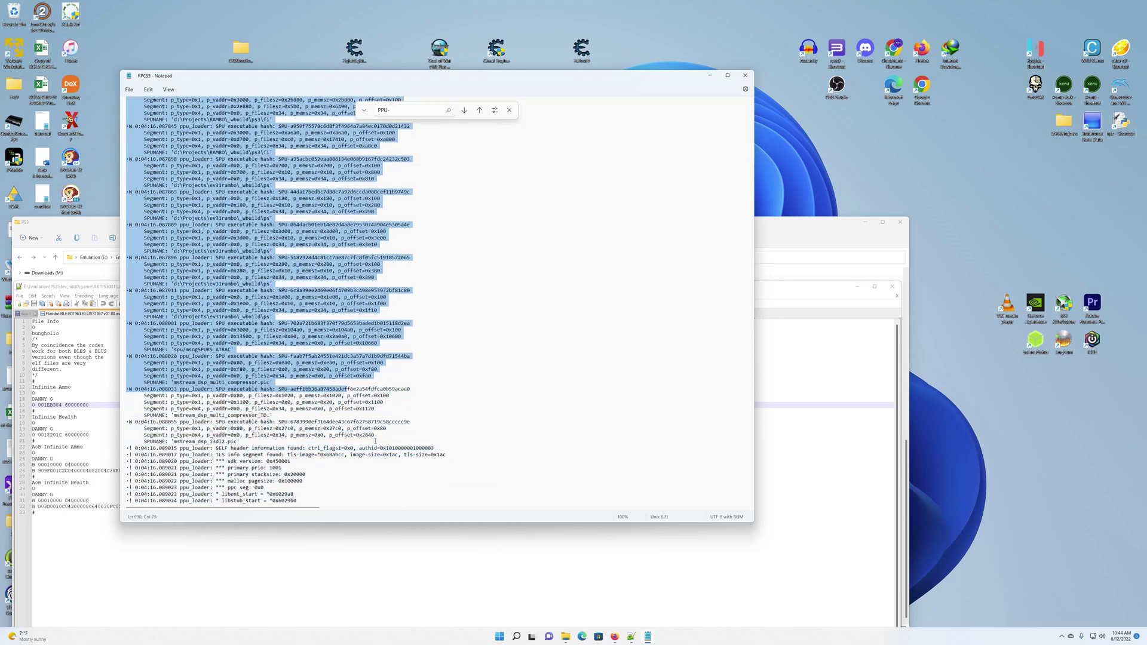
{"action": "scroll", "coordinate": [374, 436], "scroll_direction": "up", "scroll_amount": 10}
{"action": "scroll", "coordinate": [373, 437], "scroll_direction": "down", "scroll_amount": 2}
{"action": "left_click", "coordinate": [410, 369]}
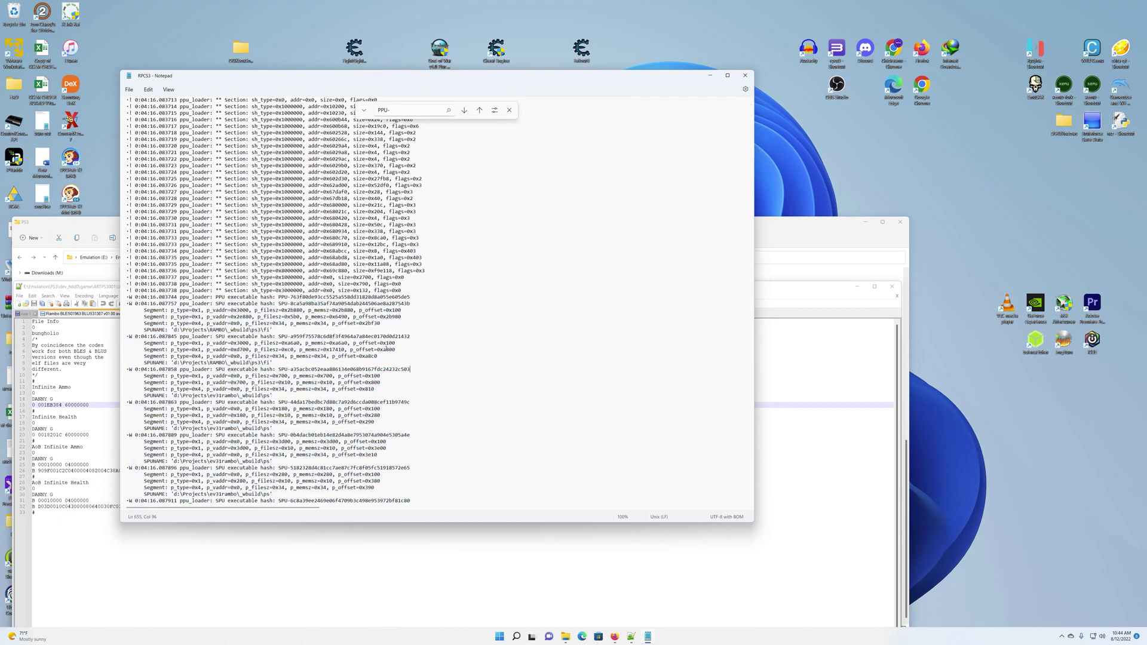
{"action": "left_click_drag", "start_coordinate": [411, 306], "coordinate": [290, 304]}
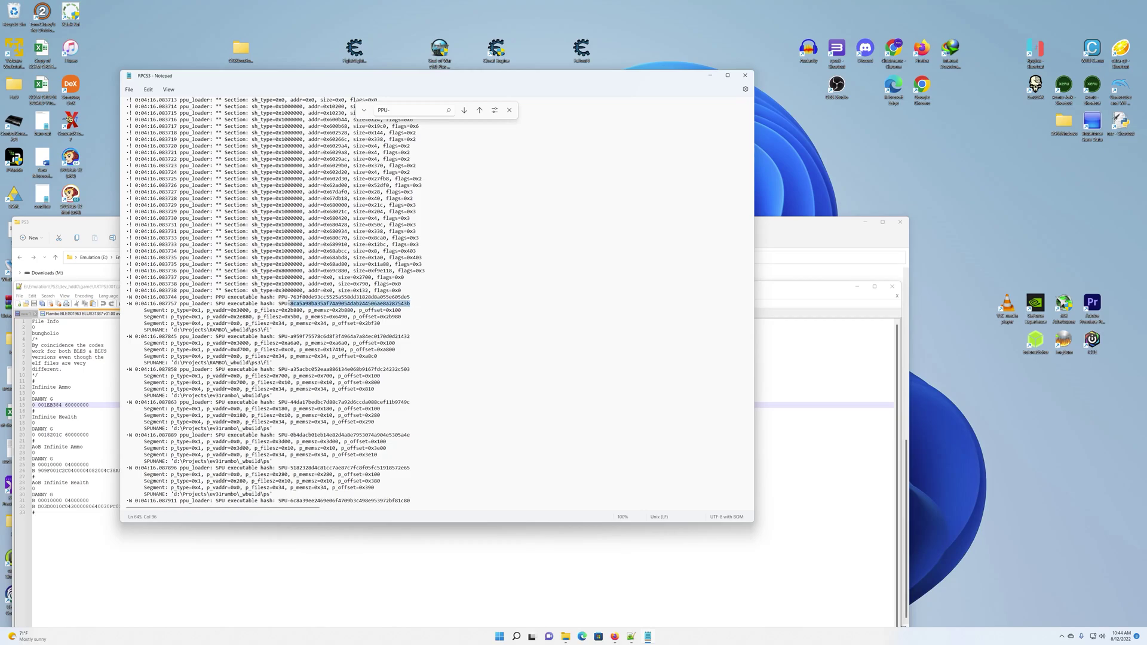
{"action": "left_click_drag", "start_coordinate": [411, 296], "coordinate": [278, 297]}
{"action": "right_click", "coordinate": [279, 297]}
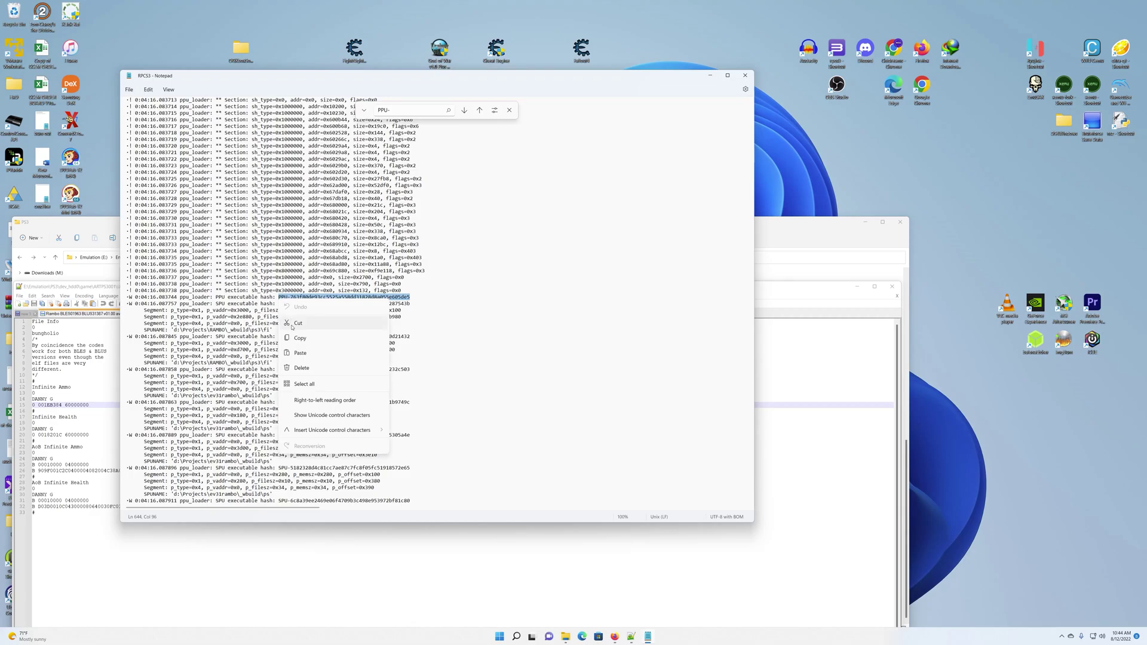
{"action": "left_click", "coordinate": [298, 338]}
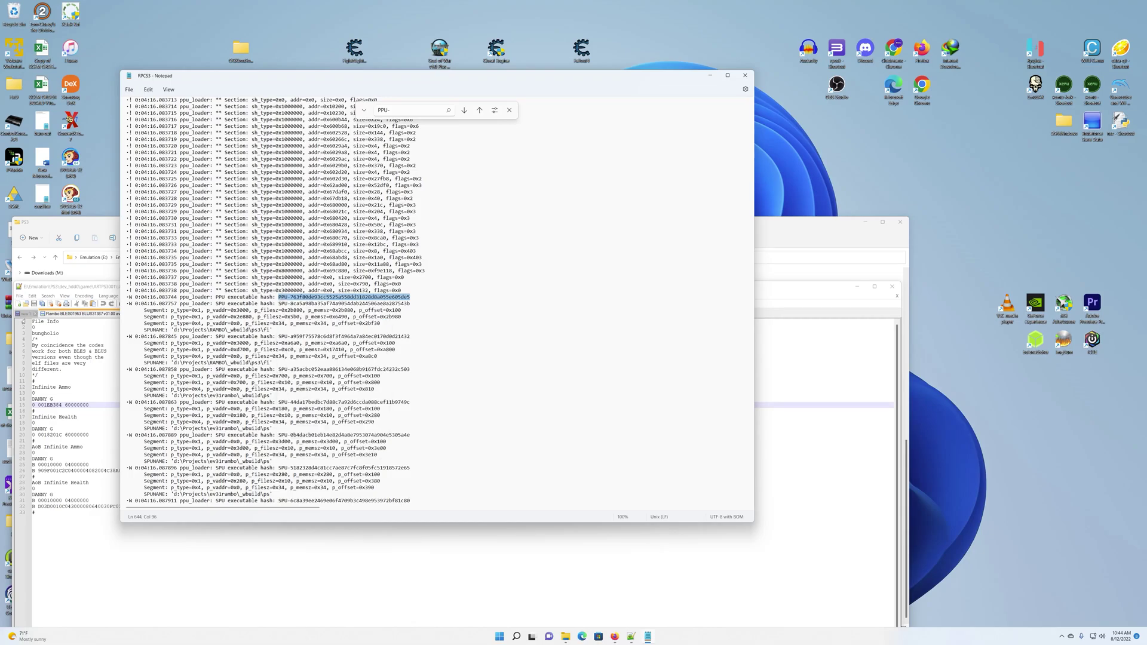
Replace the placeholder PPU hash on the second line of the Notepad++ patch document with the copied hash.
{"action": "left_click", "coordinate": [27, 315]}
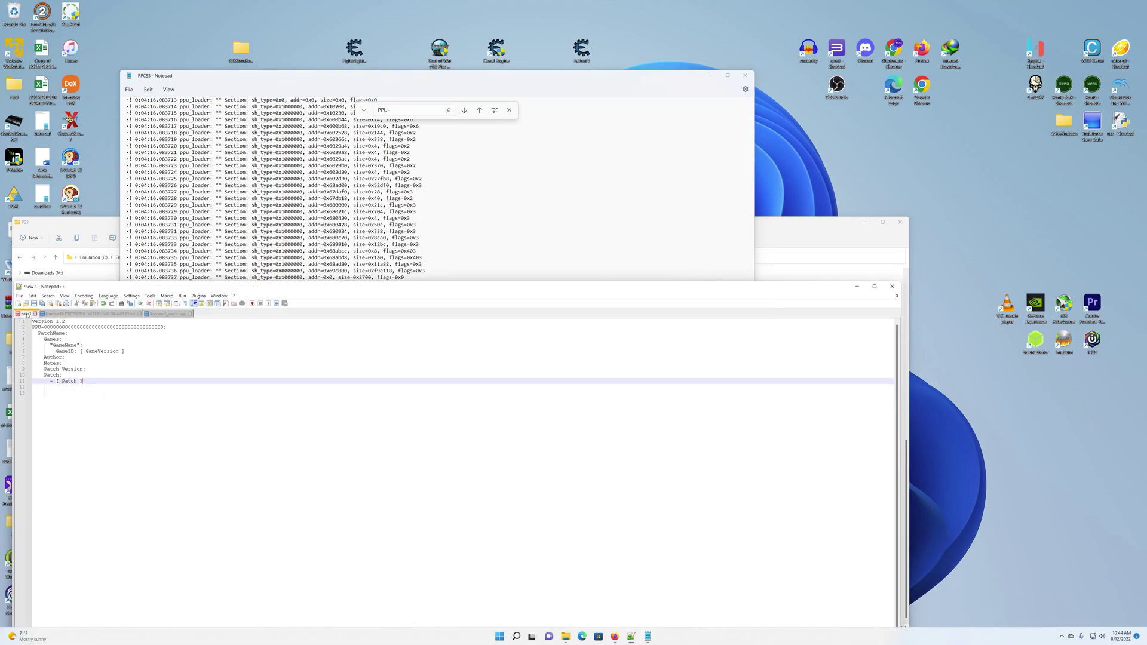
{"action": "left_click", "coordinate": [163, 327]}
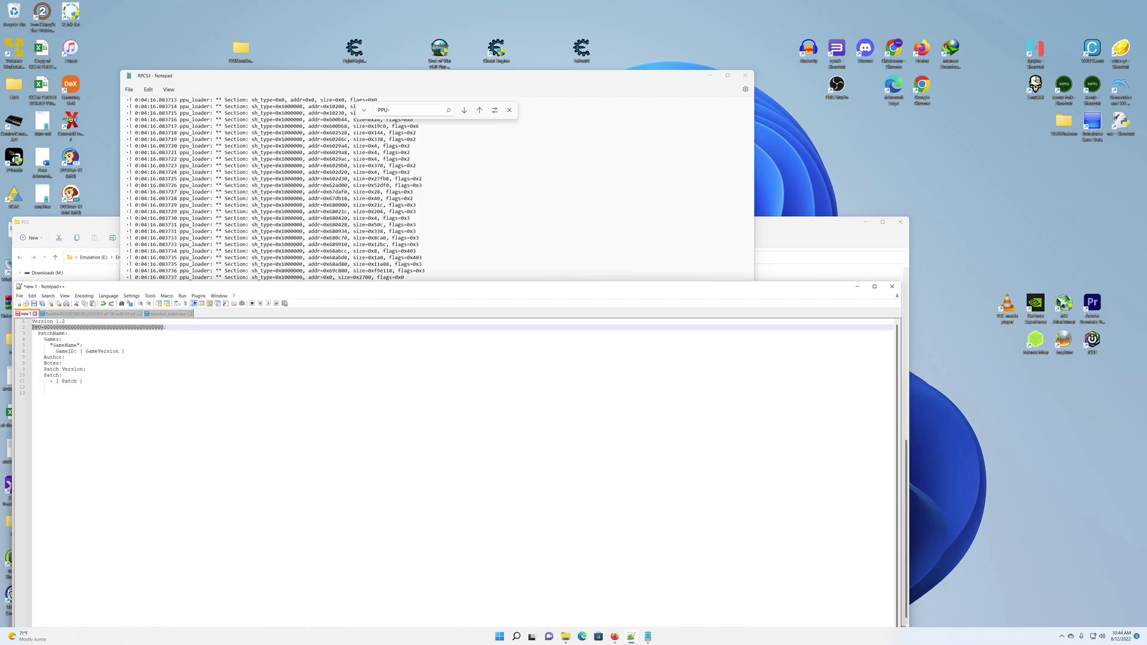
{"action": "key", "text": "ctrl+v"}
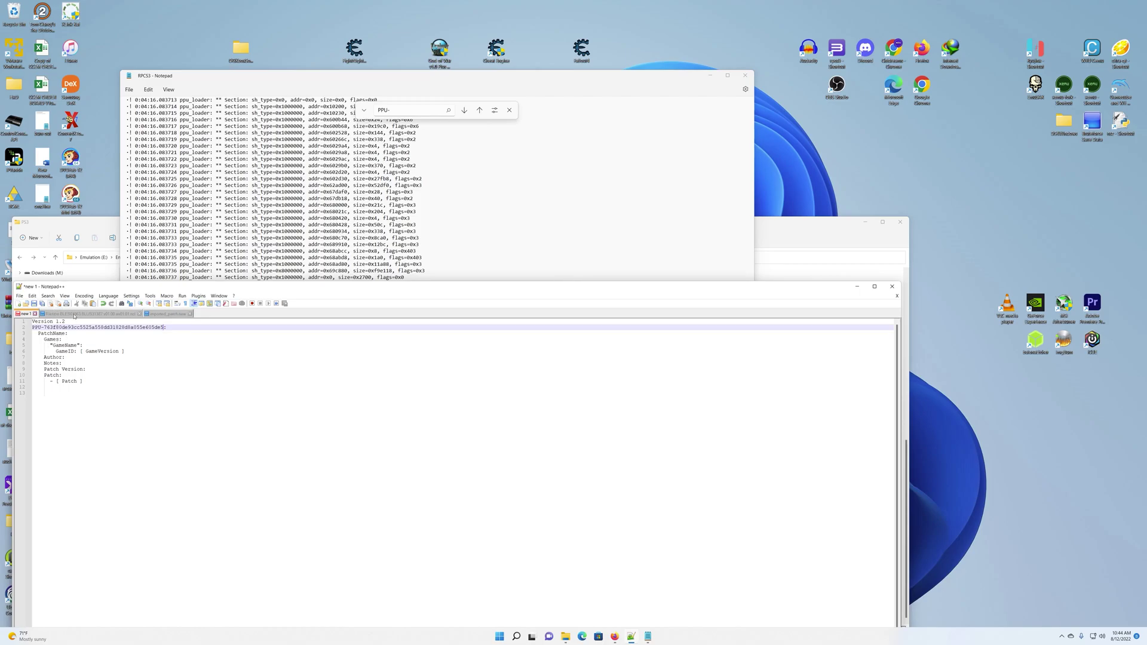
Copy the cheat title "Infinite Ammo" from the Rambo Artemis code file and paste it over PatchName in the patch document.
{"action": "left_click", "coordinate": [90, 313]}
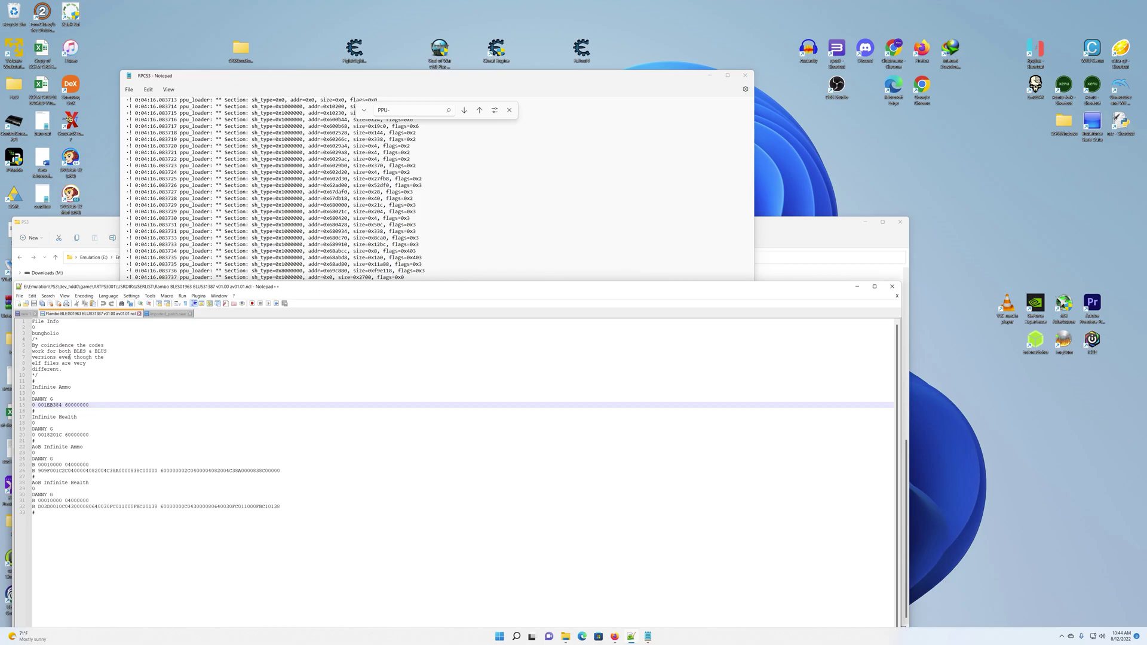
{"action": "left_click_drag", "start_coordinate": [71, 387], "coordinate": [31, 388]}
{"action": "right_click", "coordinate": [40, 391]}
{"action": "left_click", "coordinate": [57, 407]}
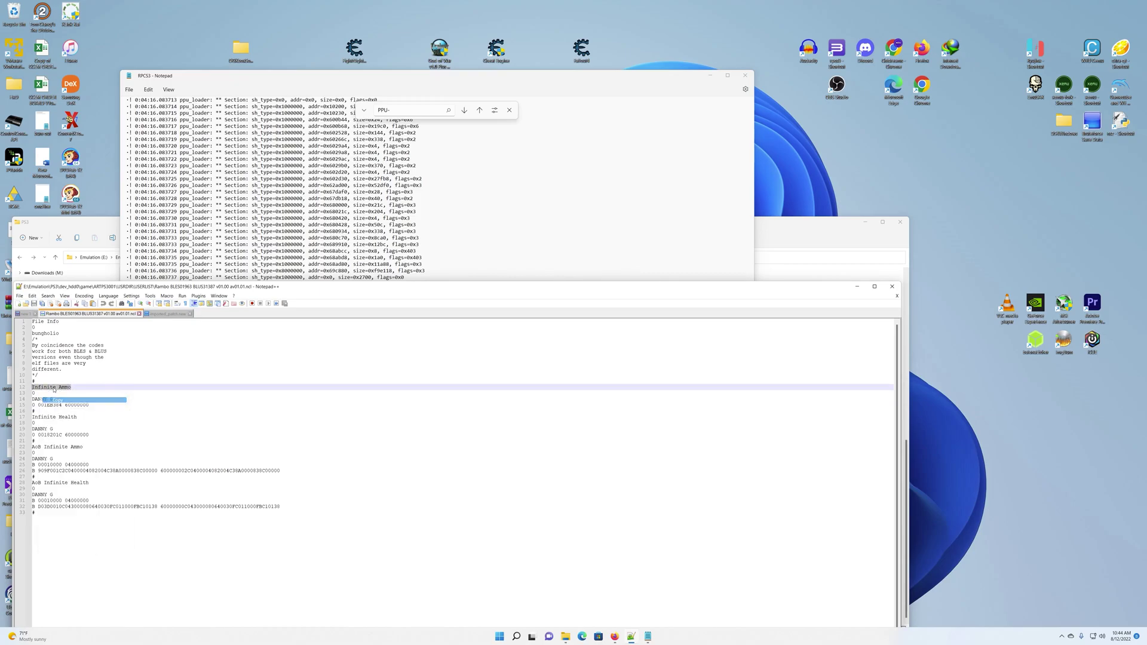
{"action": "left_click", "coordinate": [24, 314]}
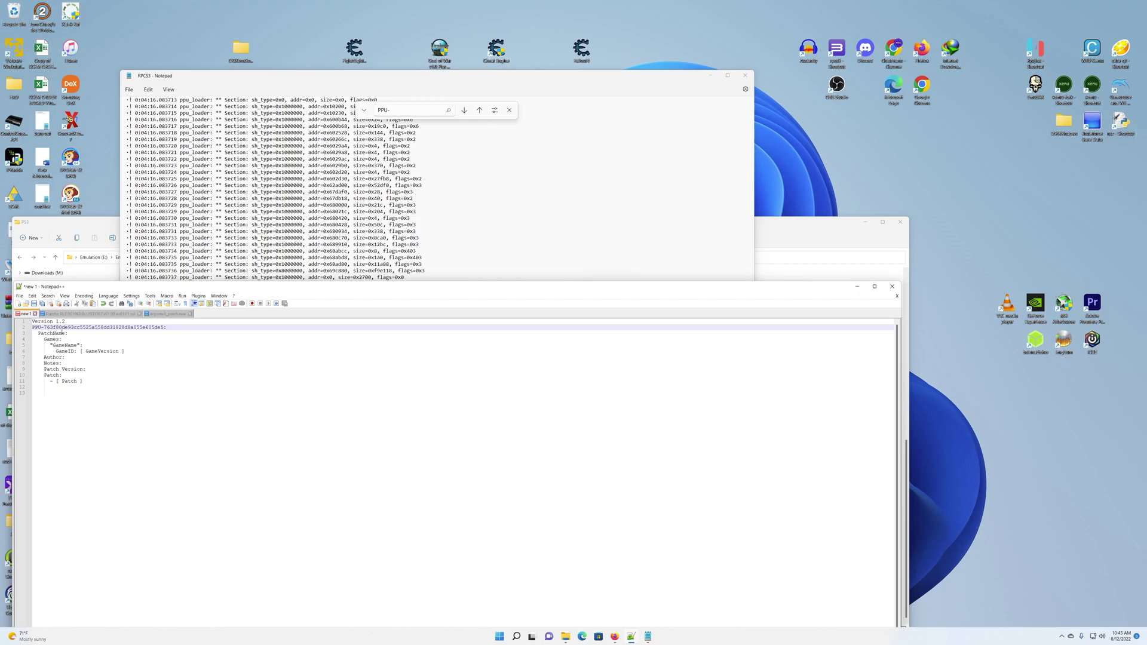
{"action": "left_click_drag", "start_coordinate": [65, 333], "coordinate": [38, 333]}
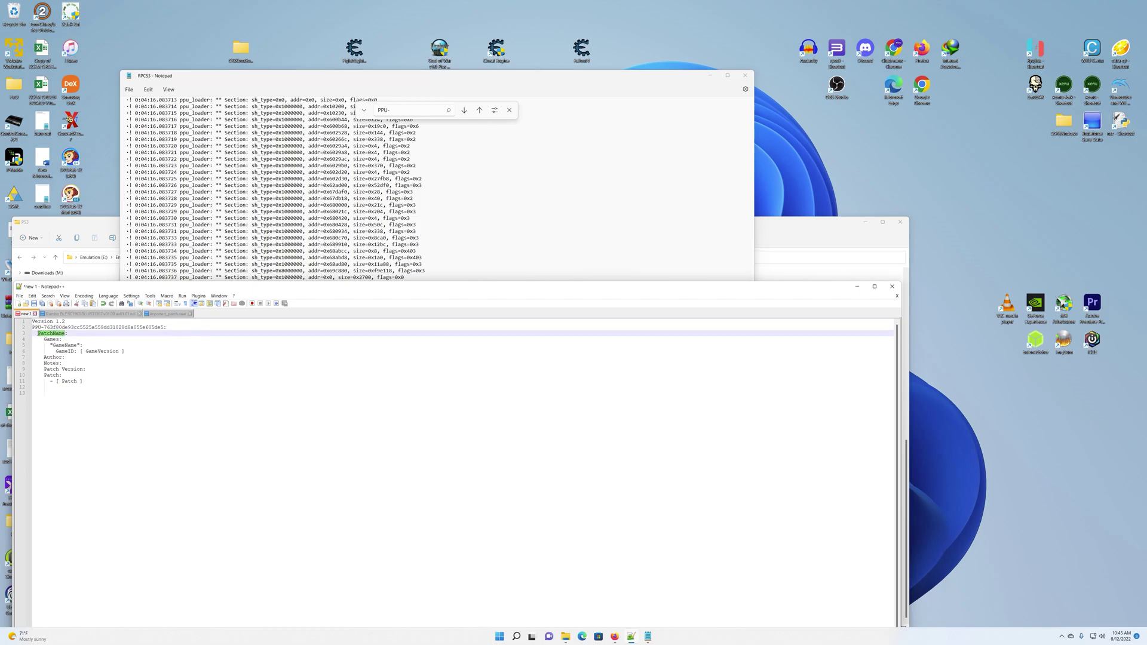
{"action": "right_click", "coordinate": [42, 333]}
{"action": "left_click", "coordinate": [69, 354]}
Replace the GameName placeholder between the quotation marks with "Rambo".
{"action": "left_click", "coordinate": [77, 345]}
{"action": "key", "text": "BackSpace"}
{"action": "key", "text": "BackSpace"}
{"action": "key", "text": "BackSpace"}
{"action": "key", "text": "BackSpace"}
{"action": "key", "text": "BackSpace"}
{"action": "key", "text": "BackSpace"}
{"action": "key", "text": "BackSpace"}
{"action": "key", "text": "BackSpace"}
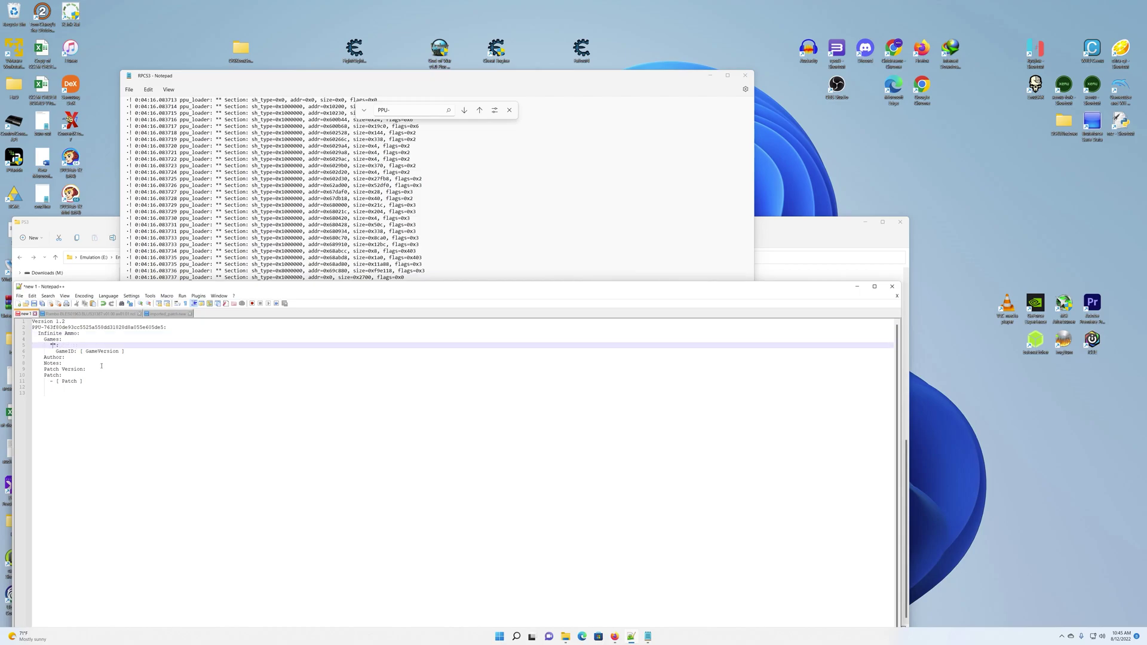
{"action": "type", "text": "Ramb"}
{"action": "key", "text": "BackSpace"}
{"action": "type", "text": "bo"}
Copy the serial BLES01963 from the boot path in the RPCS3 log and paste it over GameID in the patch document.
{"action": "left_click", "coordinate": [350, 85]}
{"action": "scroll", "coordinate": [270, 270], "scroll_direction": "up", "scroll_amount": 10}
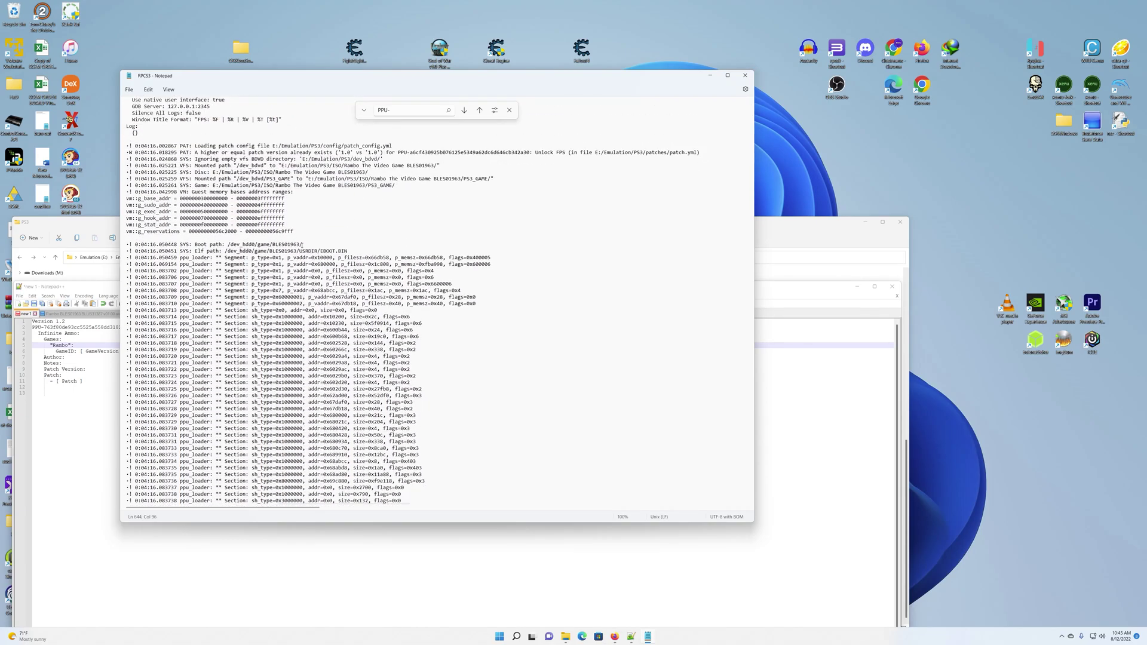
{"action": "left_click_drag", "start_coordinate": [301, 245], "coordinate": [272, 245]}
{"action": "right_click", "coordinate": [280, 245]}
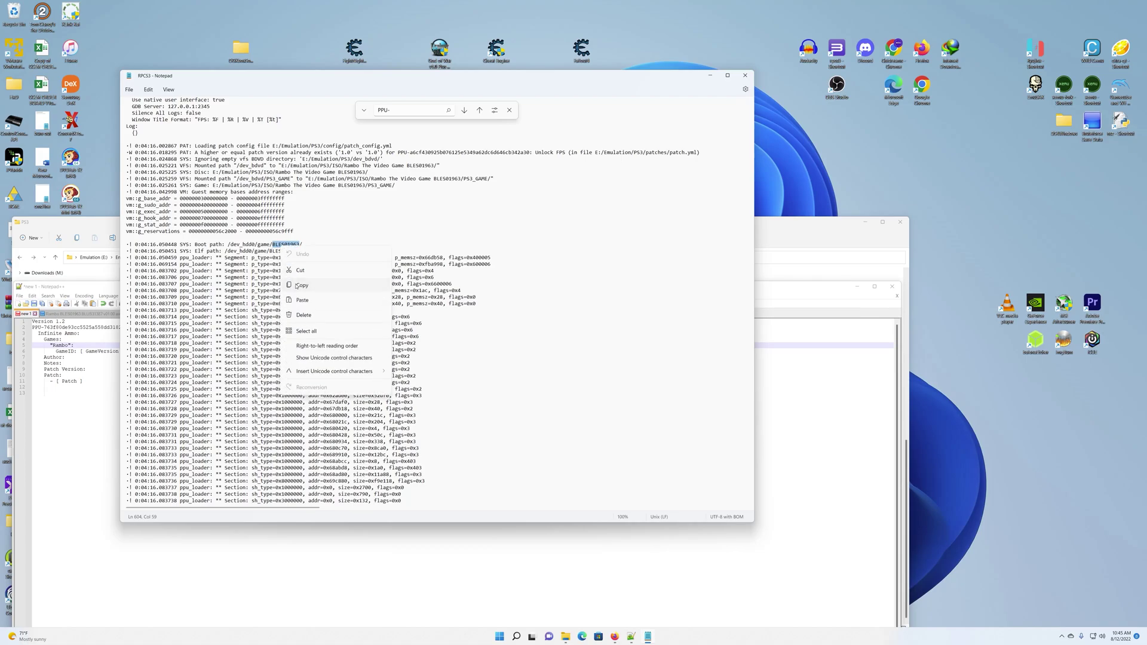
{"action": "left_click", "coordinate": [322, 284]}
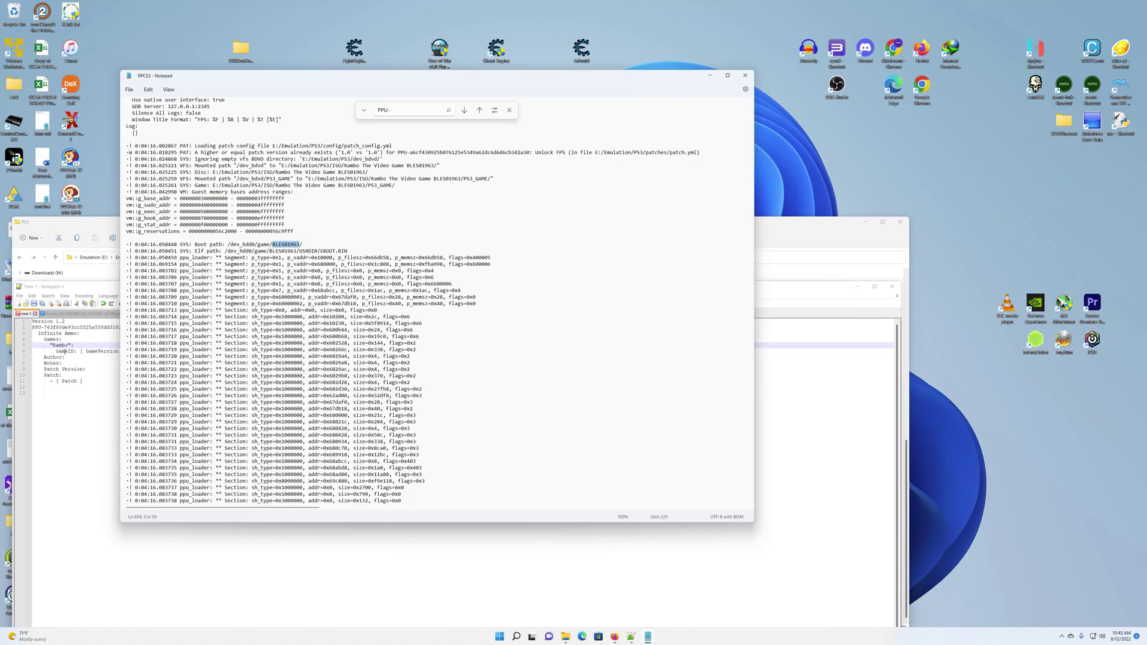
{"action": "left_click", "coordinate": [75, 352]}
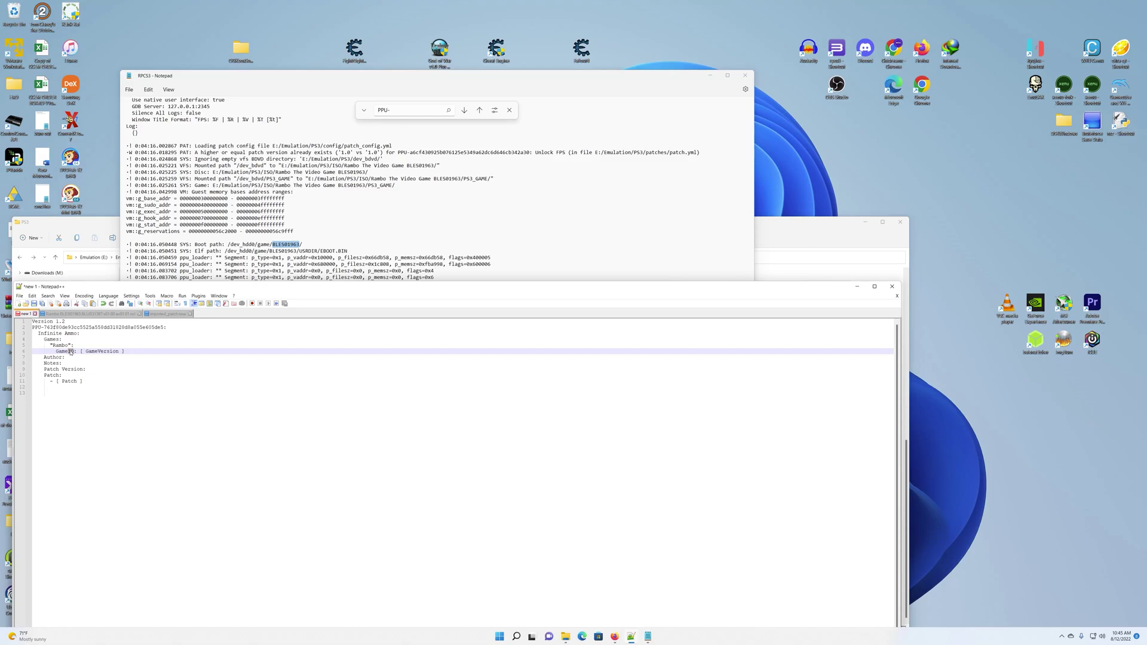
{"action": "double_click", "coordinate": [67, 351]}
{"action": "key", "text": "ctrl+v"}
Replace the GameVersion placeholder in the brackets with 1.01.
{"action": "key", "text": "Delete"}
{"action": "key", "text": "Delete"}
{"action": "key", "text": "Delete"}
{"action": "key", "text": "Delete"}
{"action": "key", "text": "Delete"}
{"action": "type", "text": "1.01"}
Launch RPCS3, filter its game list by "rambo", and move its window clear of the patch document.
{"action": "double_click", "coordinate": [839, 51]}
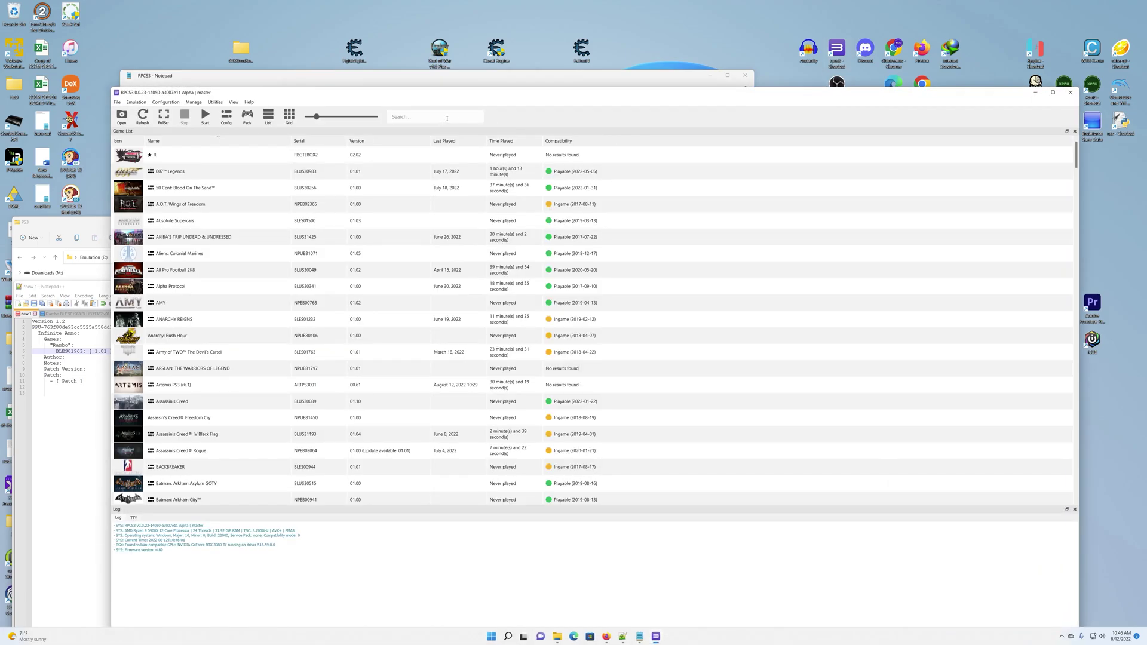
{"action": "type", "text": "rambo"}
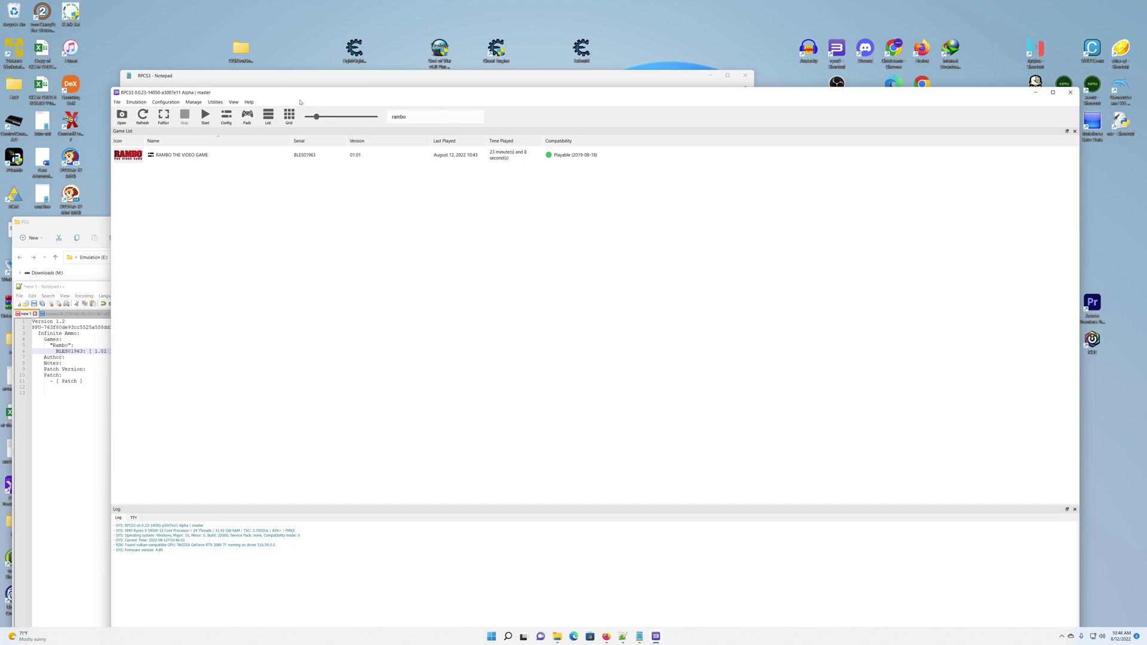
{"action": "left_click_drag", "start_coordinate": [298, 99], "coordinate": [541, 120]}
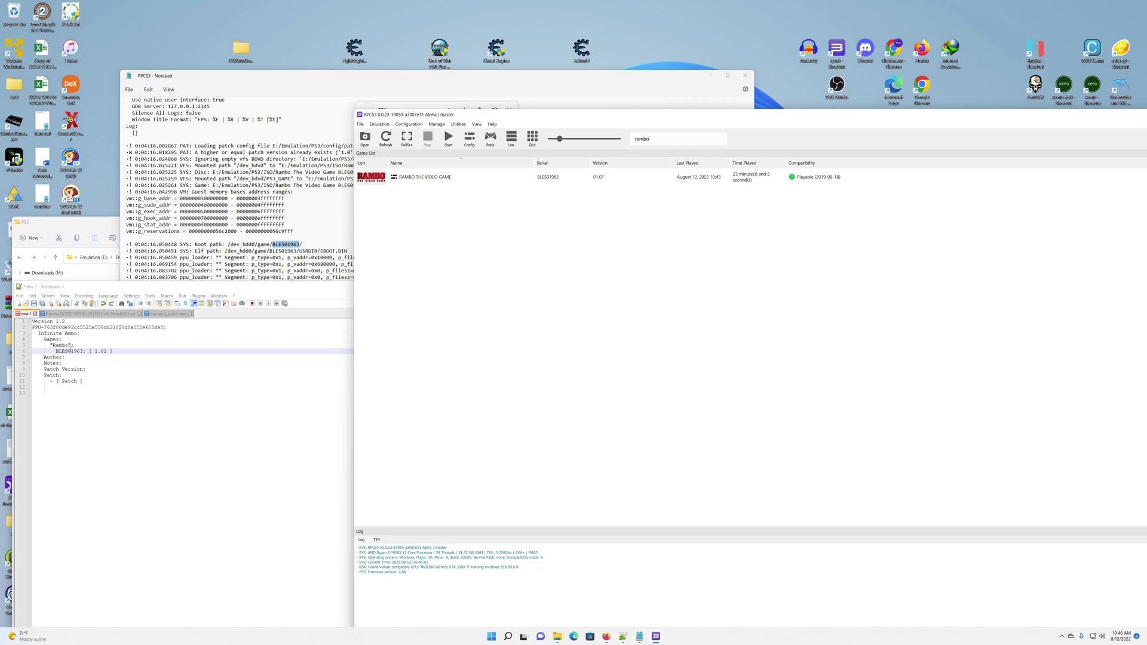
Copy the full game name from the Rambo entry in RPCS3 and paste it over "Rambo" in the patch document.
{"action": "right_click", "coordinate": [429, 179]}
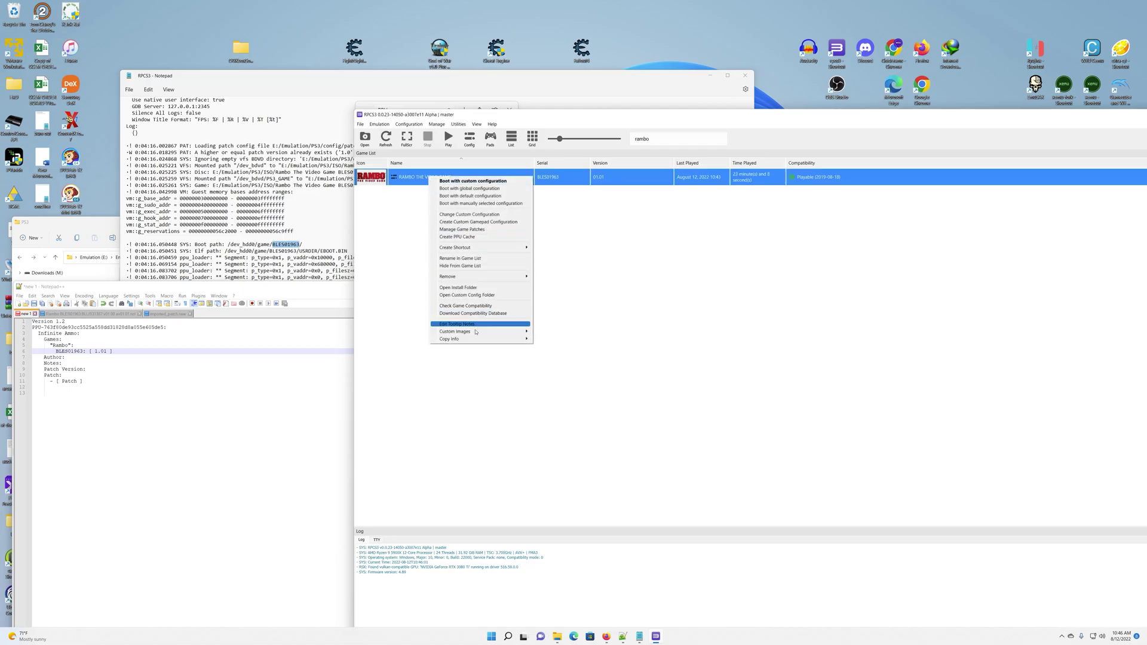
{"action": "mouse_move", "coordinate": [514, 339]}
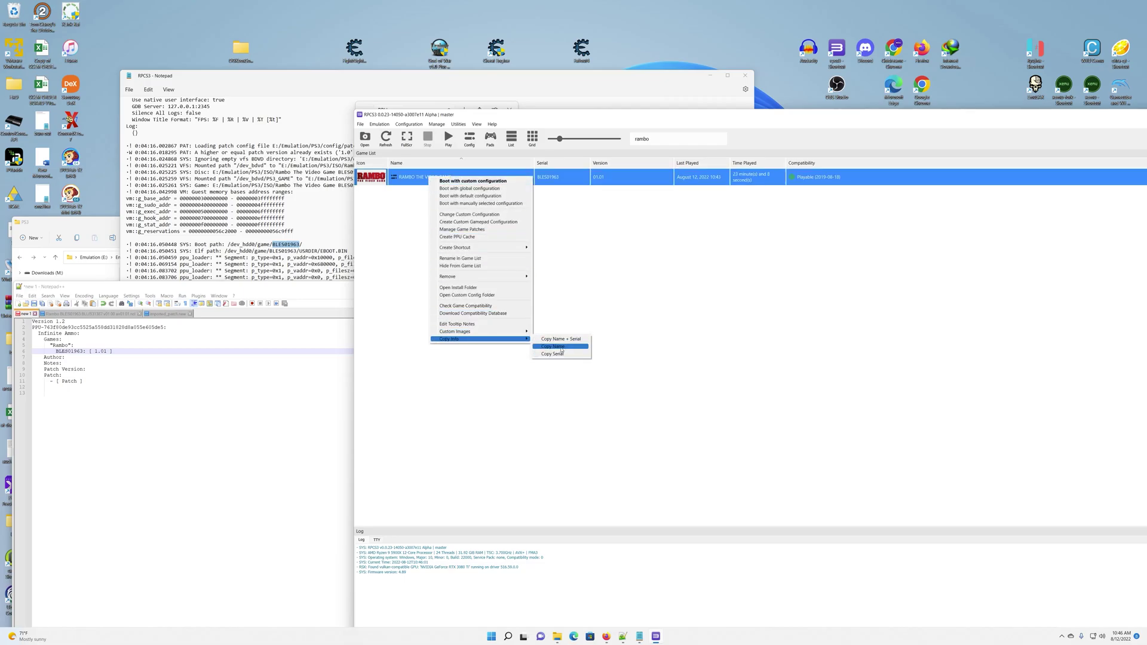
{"action": "left_click", "coordinate": [553, 347]}
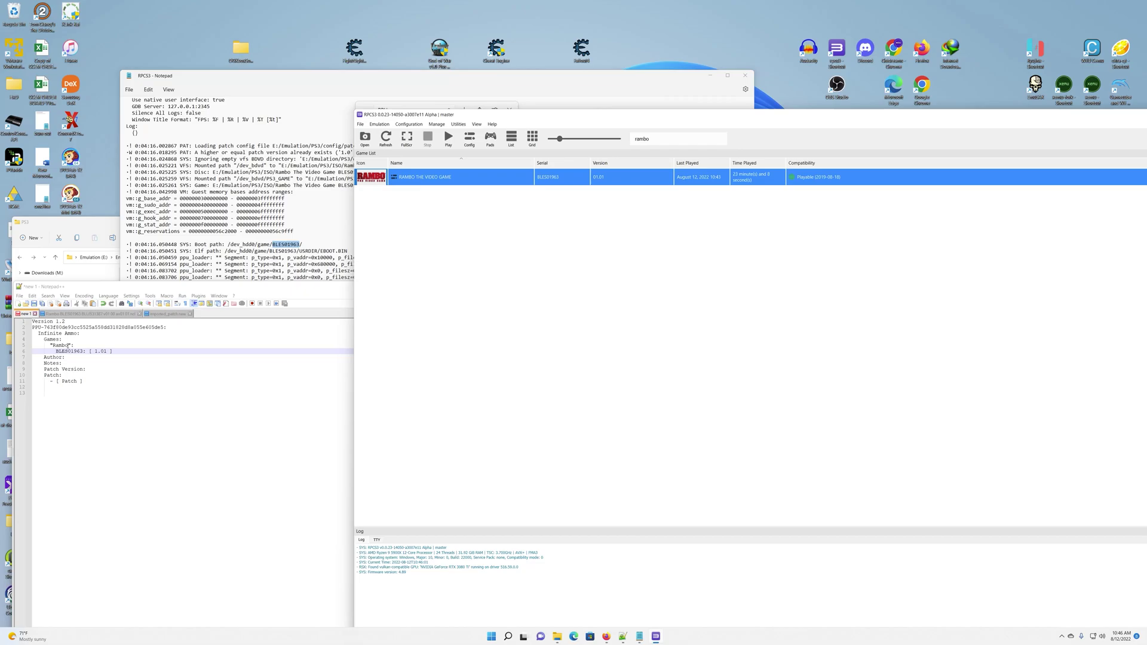
{"action": "double_click", "coordinate": [67, 346]}
{"action": "right_click", "coordinate": [58, 346]}
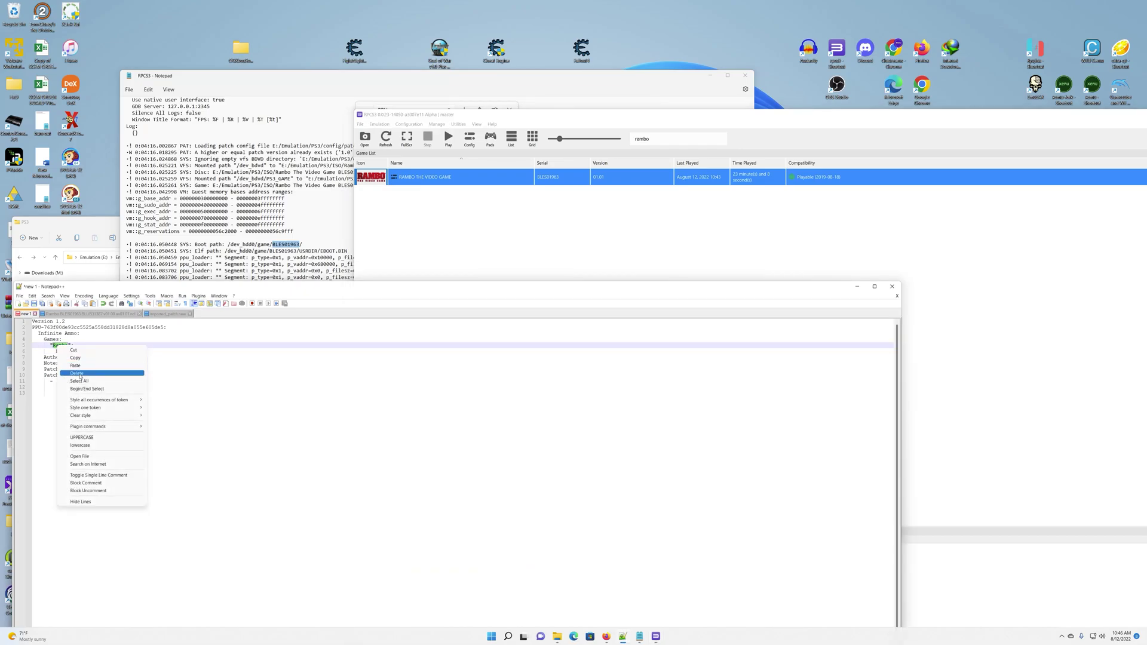
{"action": "left_click", "coordinate": [113, 362]}
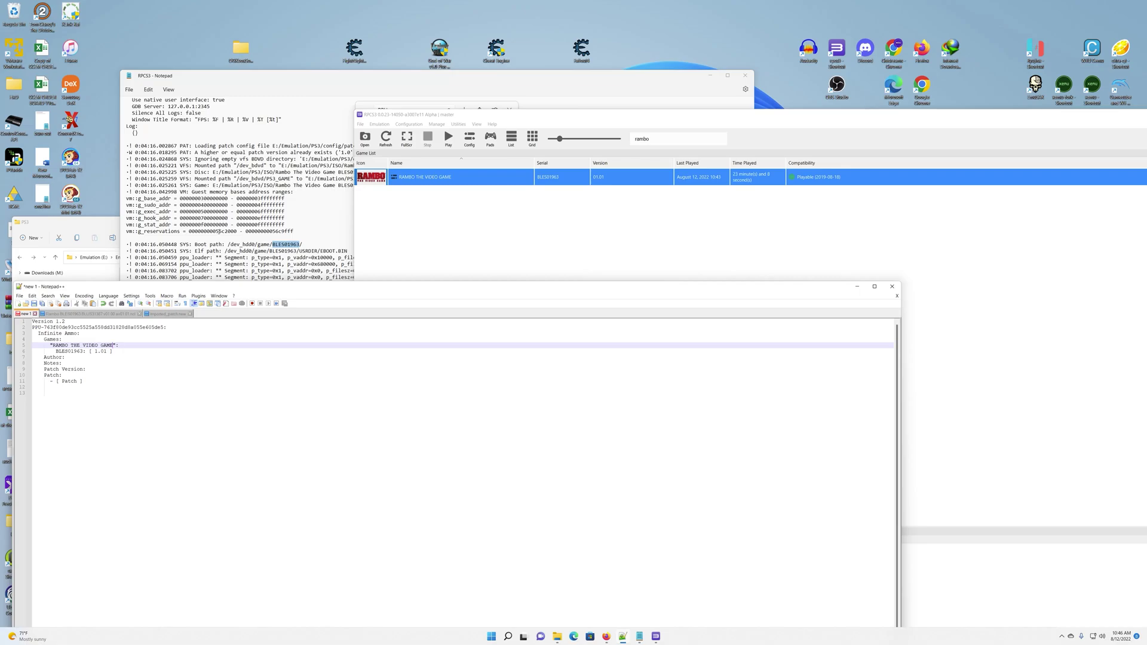
Copy the author credit of the Infinite Ammo code from the Artemis cheat file into the patch document's Author field.
{"action": "left_click", "coordinate": [77, 313]}
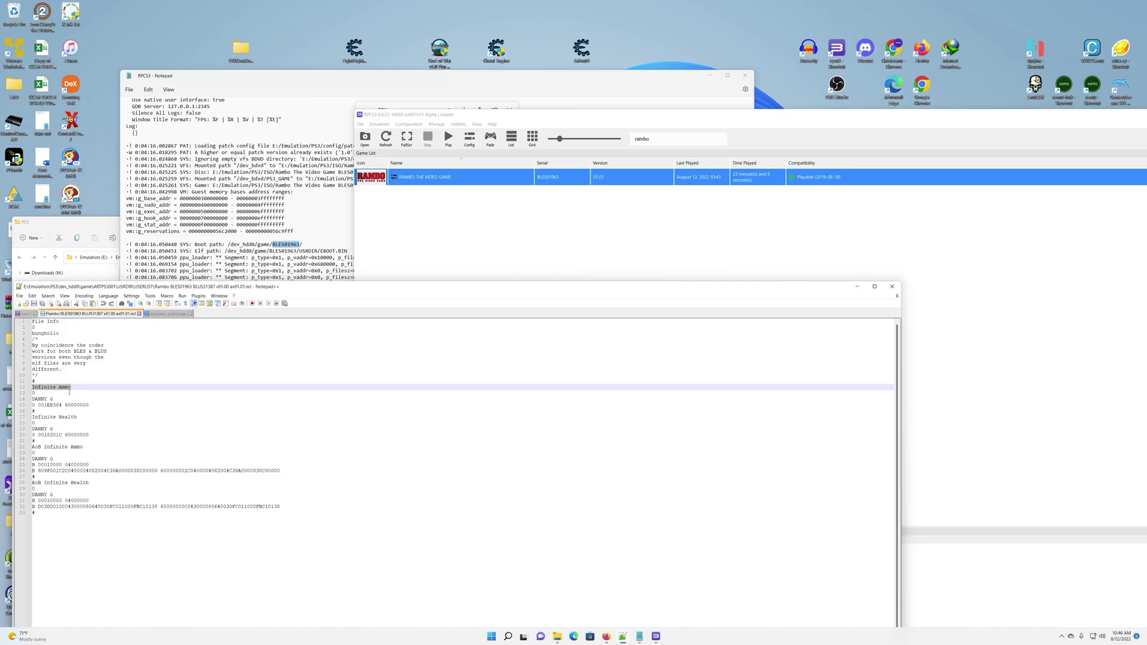
{"action": "left_click_drag", "start_coordinate": [57, 399], "coordinate": [30, 400]}
{"action": "right_click", "coordinate": [33, 404]}
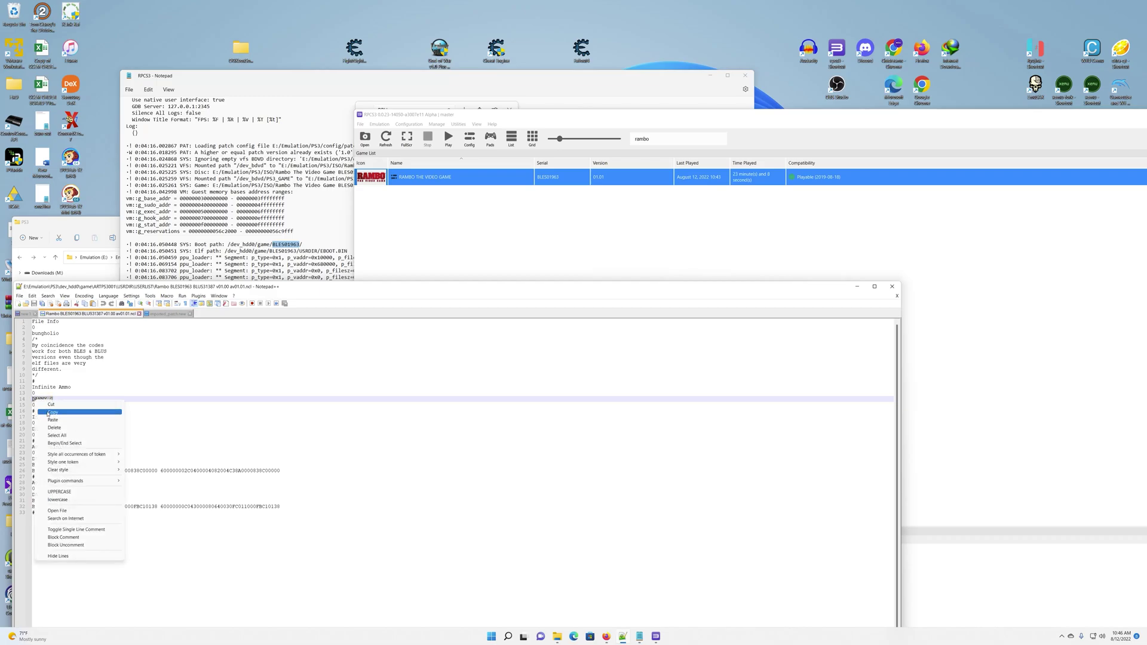
{"action": "left_click", "coordinate": [57, 413]}
{"action": "left_click", "coordinate": [26, 314]}
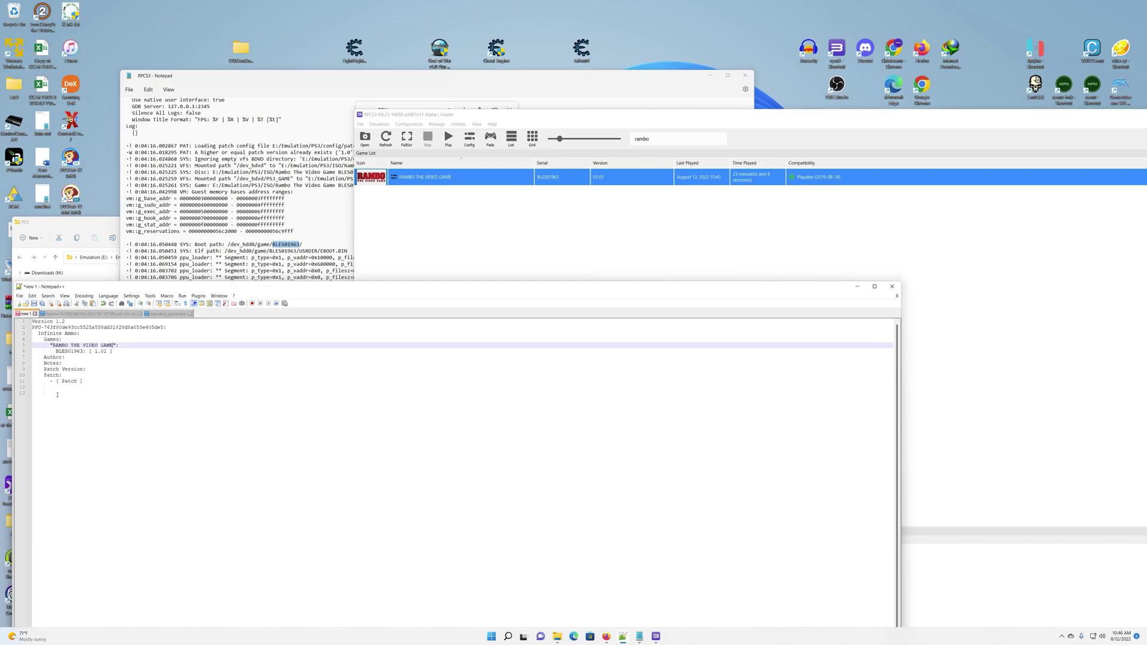
{"action": "left_click", "coordinate": [67, 358]}
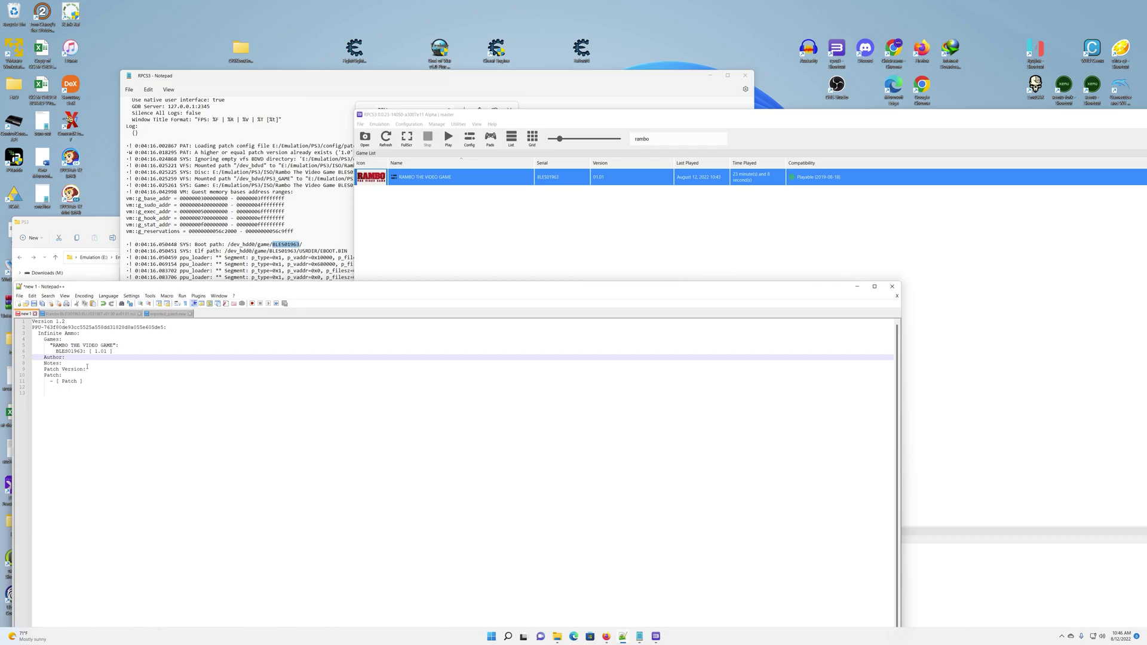
{"action": "key", "text": "ctrl+v"}
Set the Patch Version to 1.1 and replace the Patch placeholder in the brackets with "be32 0x".
{"action": "left_click", "coordinate": [94, 314]}
{"action": "left_click", "coordinate": [26, 314]}
{"action": "left_click", "coordinate": [90, 369]}
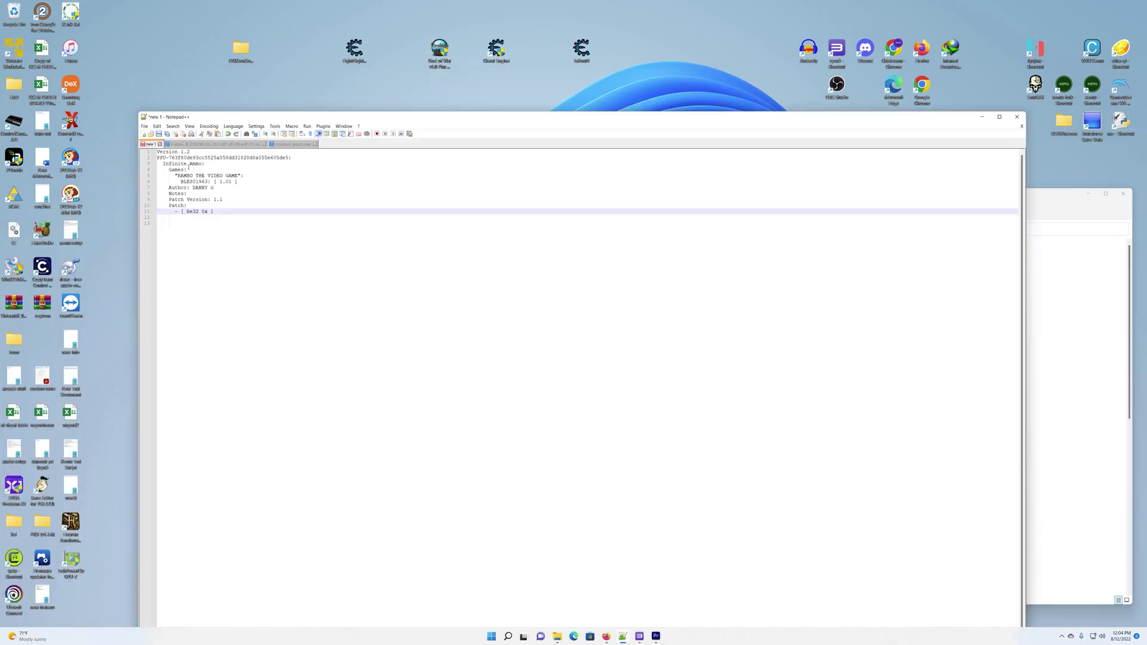
Copy the Infinite Ammo code's address from the cheat file and paste it after be32 0x, followed by a comma and 0x.
{"action": "left_click", "coordinate": [190, 145]}
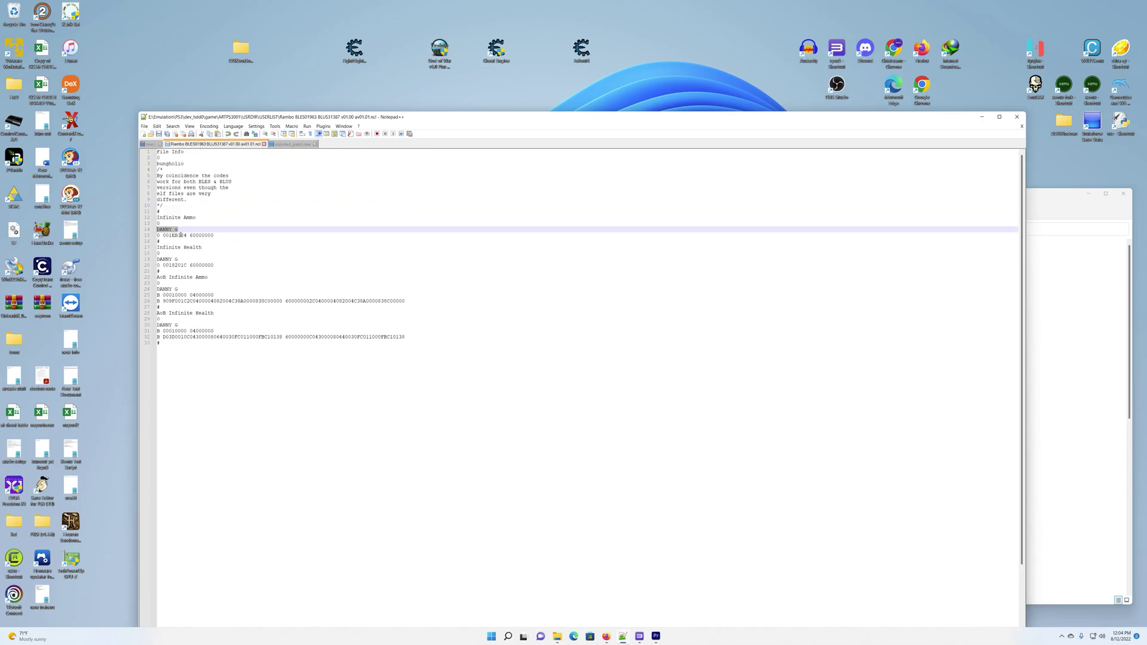
{"action": "left_click_drag", "start_coordinate": [187, 236], "coordinate": [165, 236]}
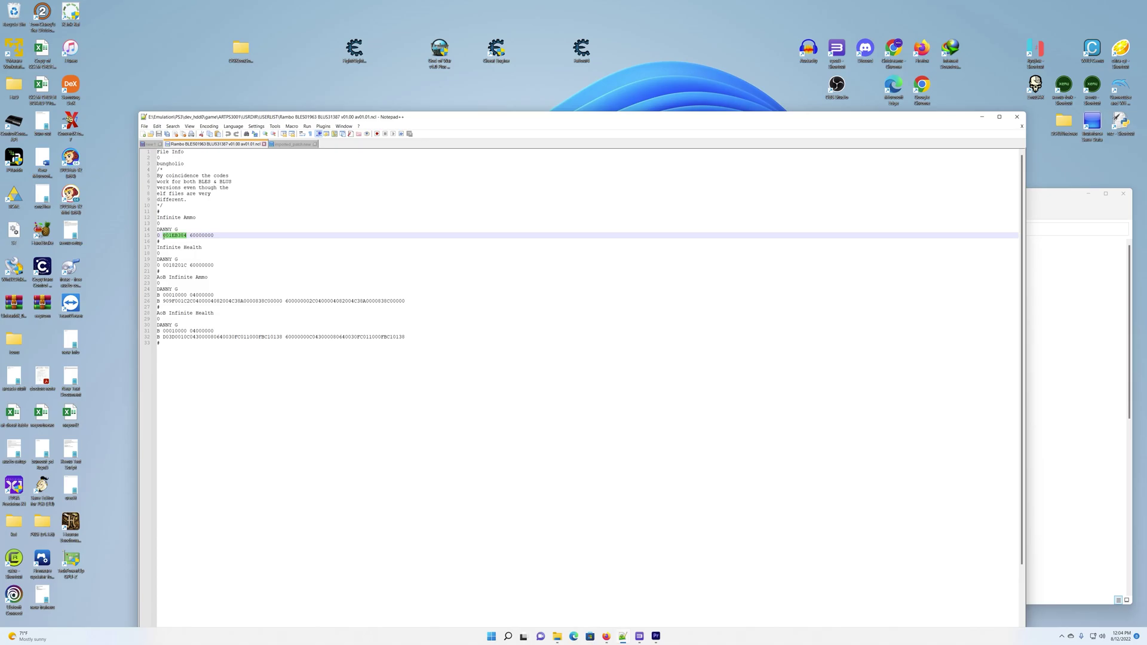
{"action": "right_click", "coordinate": [174, 237]}
{"action": "left_click", "coordinate": [192, 249]}
{"action": "left_click", "coordinate": [154, 146]}
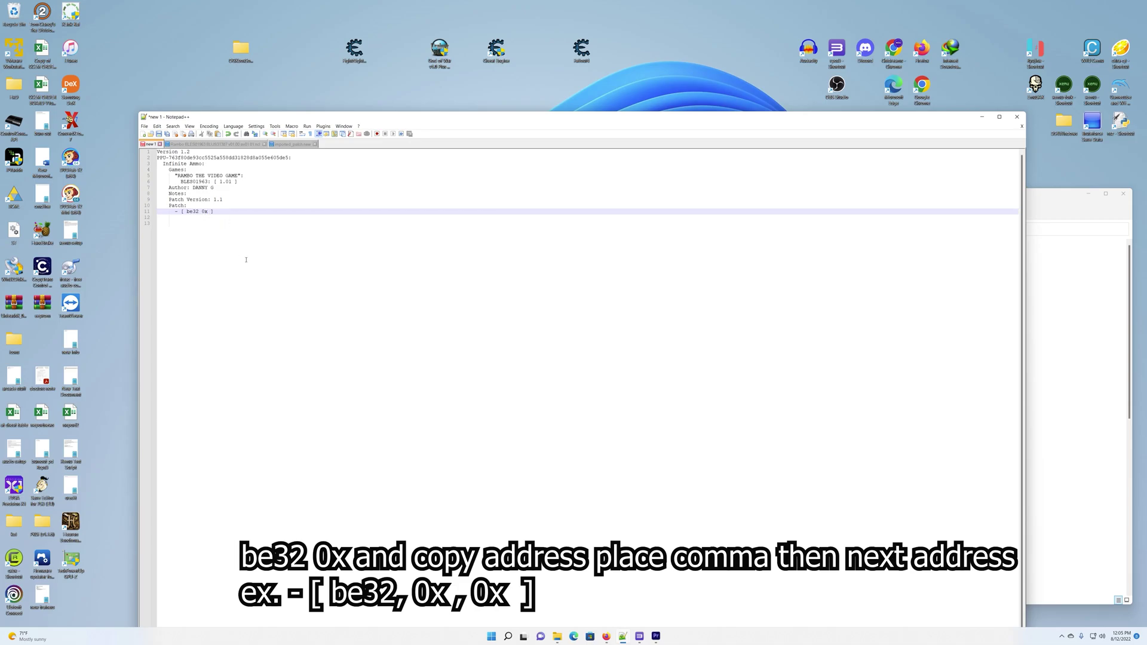
{"action": "key", "text": "ctrl+v"}
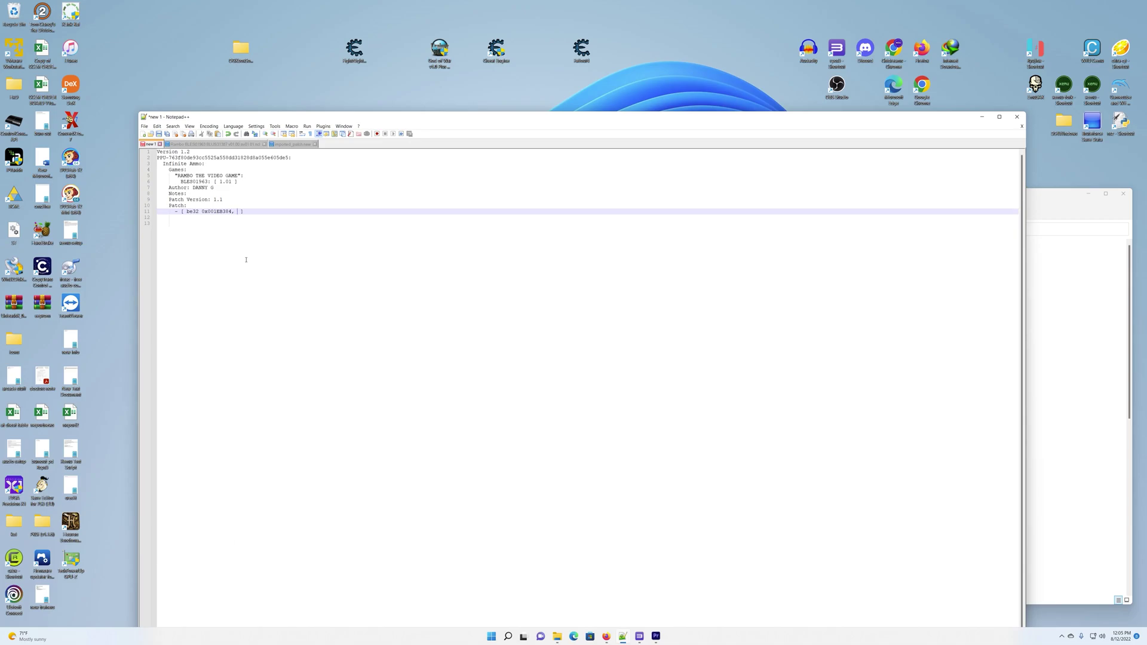
{"action": "type", "text": "x"}
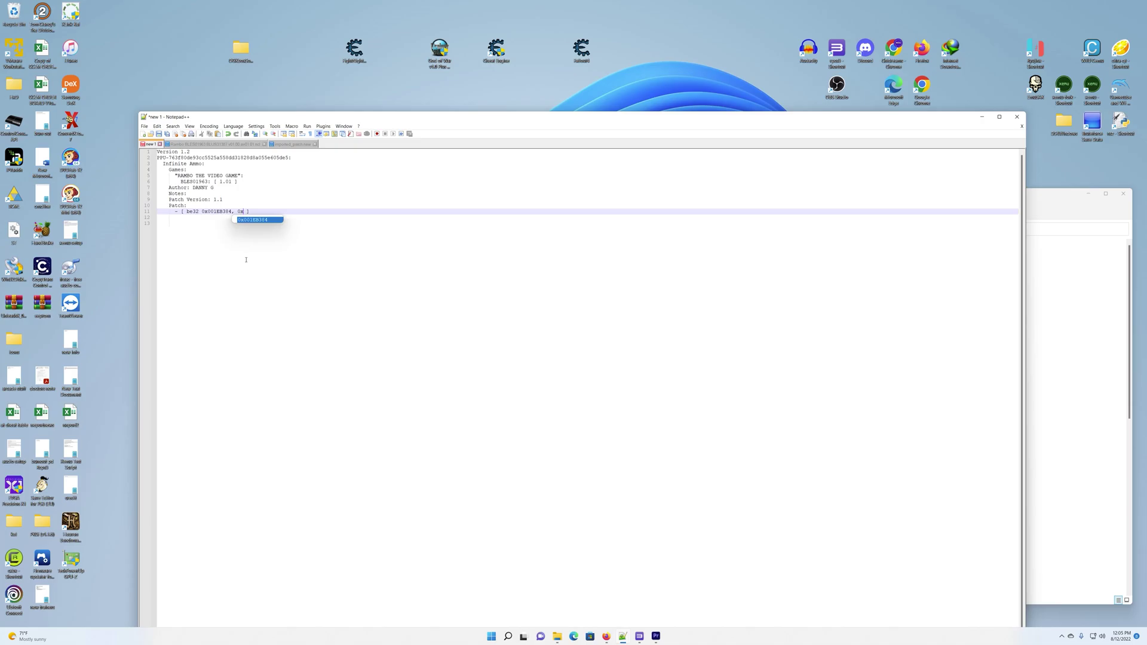
Copy the Infinite Ammo code's value 60000000 from the cheat file and paste it after the second 0x in the patch line.
{"action": "left_click", "coordinate": [233, 144]}
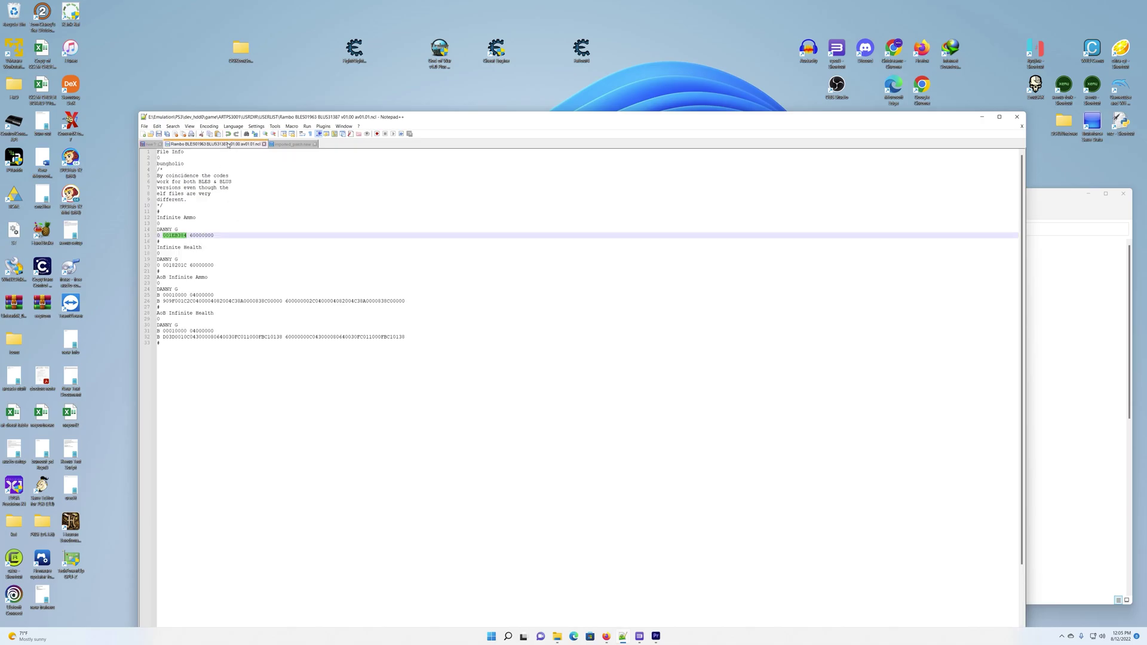
{"action": "left_click_drag", "start_coordinate": [216, 236], "coordinate": [190, 235]}
{"action": "right_click", "coordinate": [194, 237]}
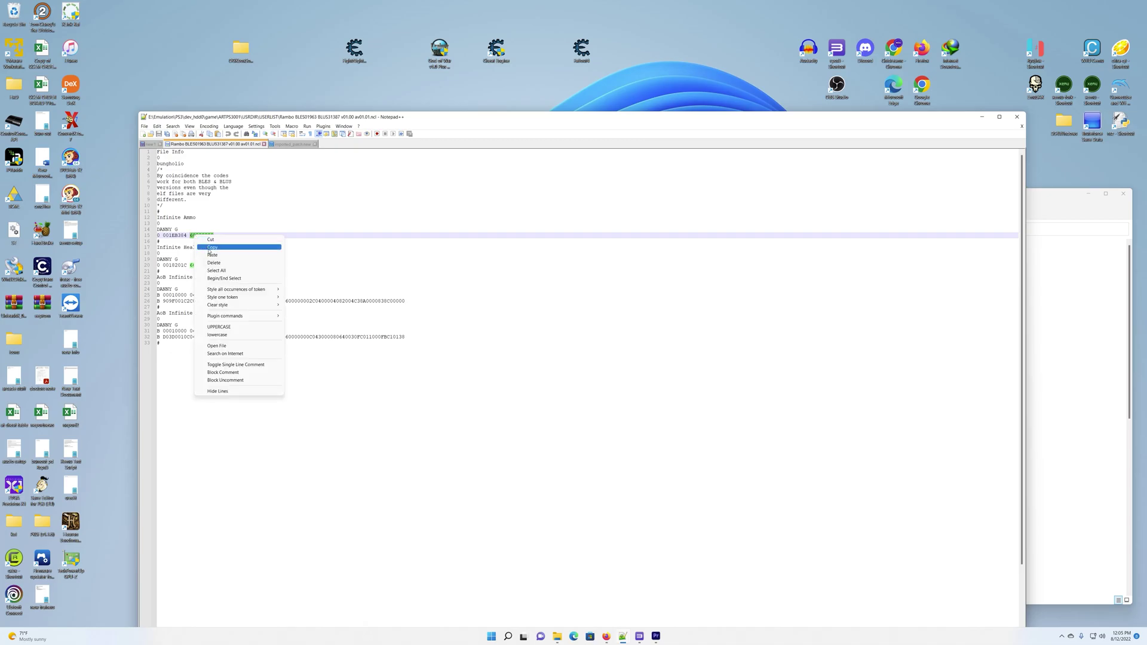
{"action": "left_click", "coordinate": [211, 248]}
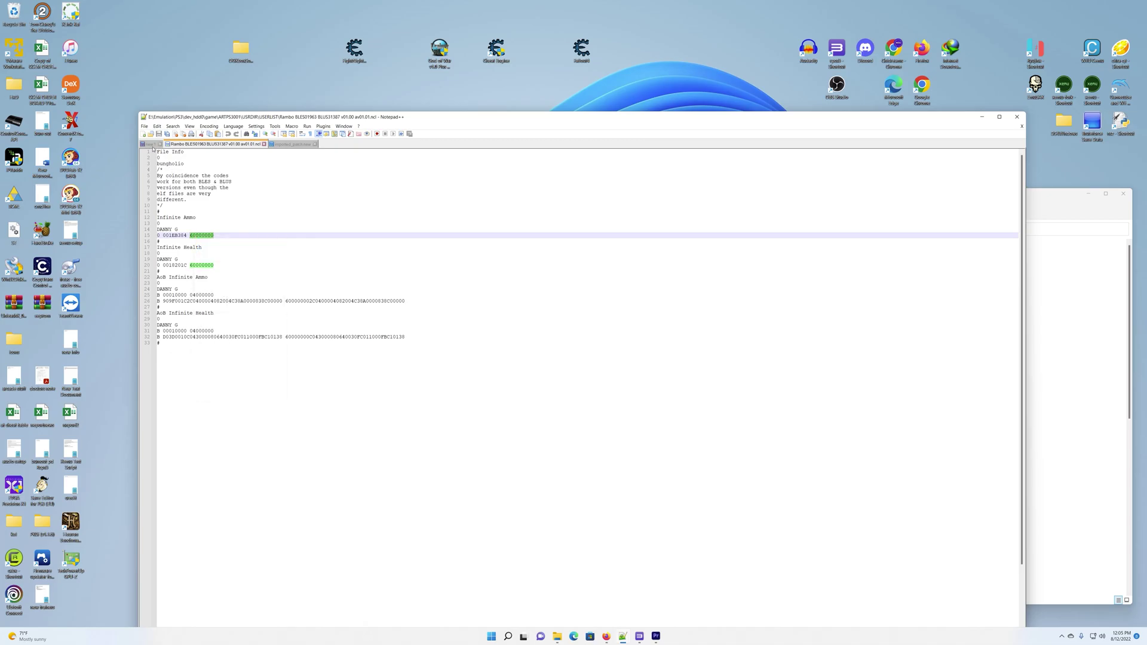
{"action": "left_click", "coordinate": [151, 144]}
{"action": "key", "text": "ctrl+v"}
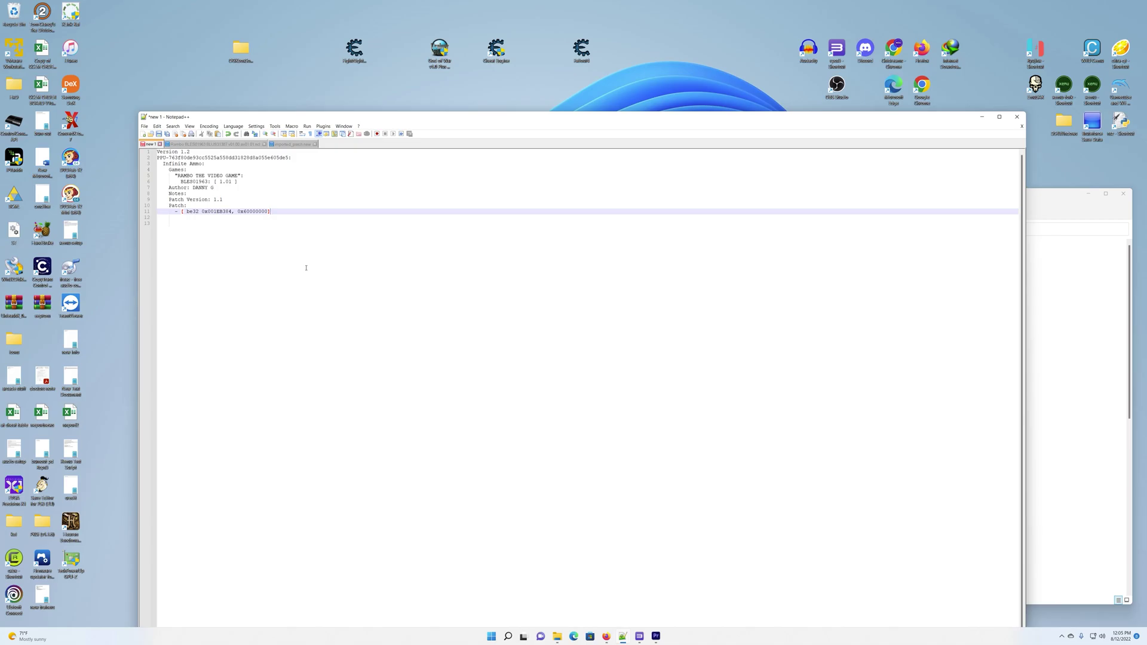
Duplicate the whole Infinite Ammo block, from its heading through the be32 line, directly below the original.
{"action": "key", "text": "Return"}
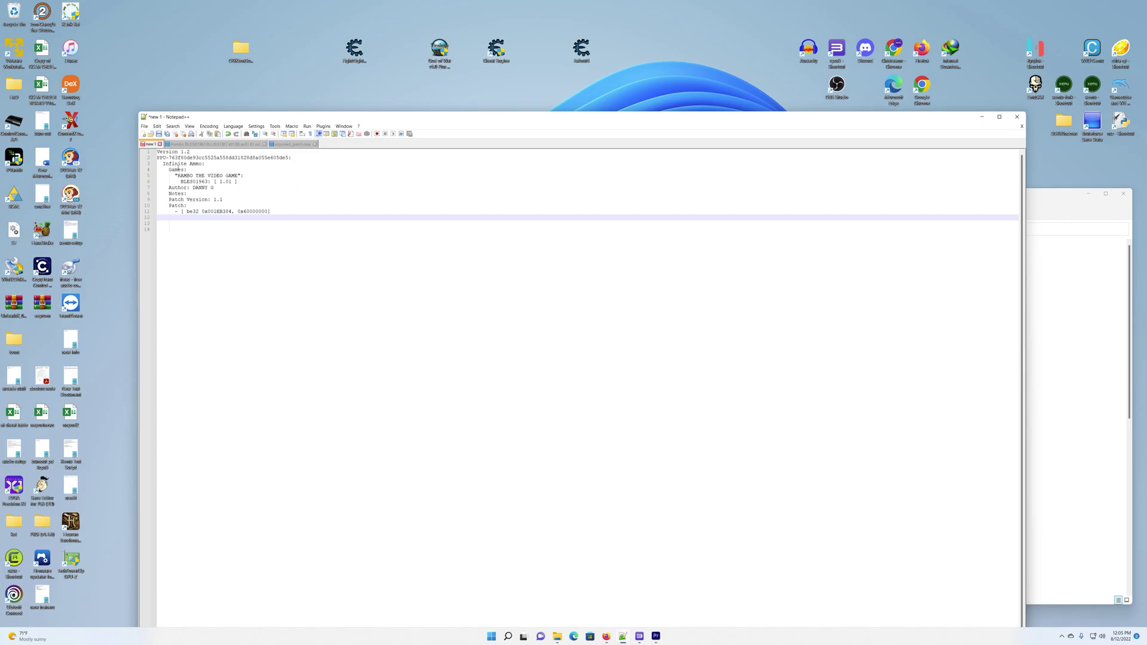
{"action": "left_click_drag", "start_coordinate": [163, 164], "coordinate": [277, 213]}
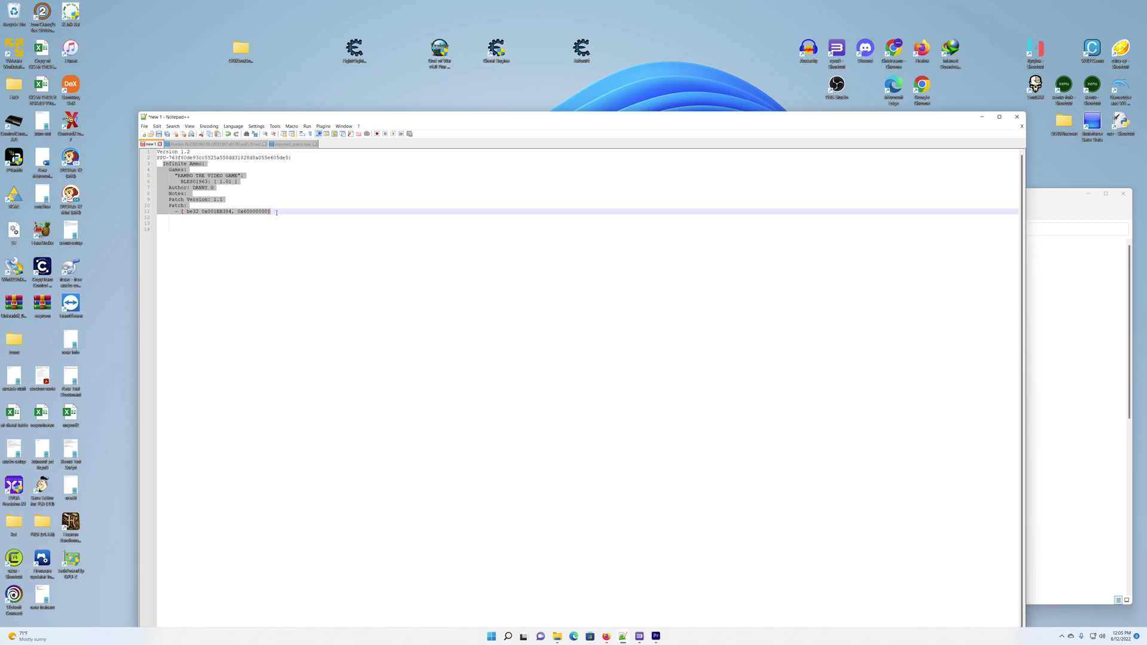
{"action": "left_click", "coordinate": [274, 212]}
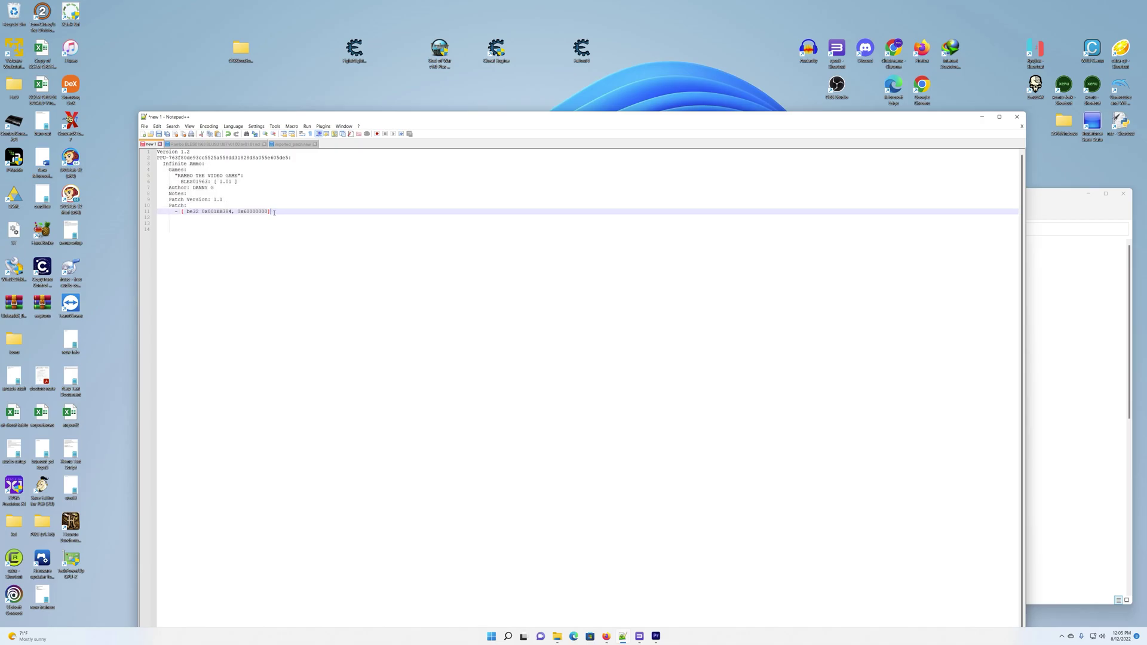
{"action": "key", "text": "Down"}
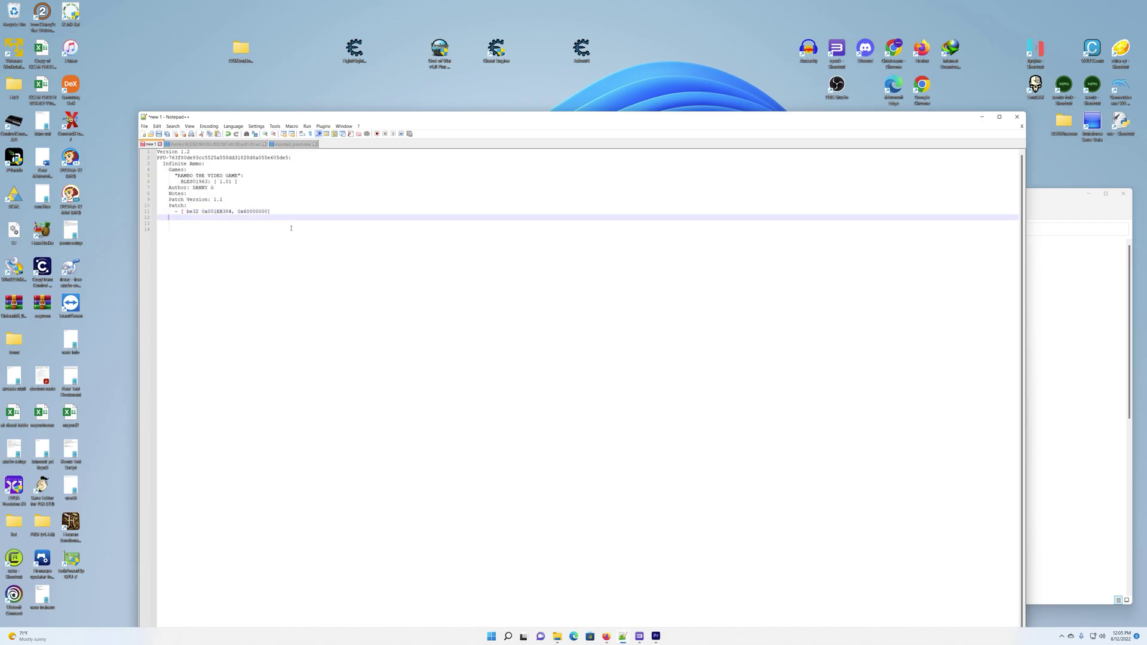
{"action": "key", "text": "ctrl+v"}
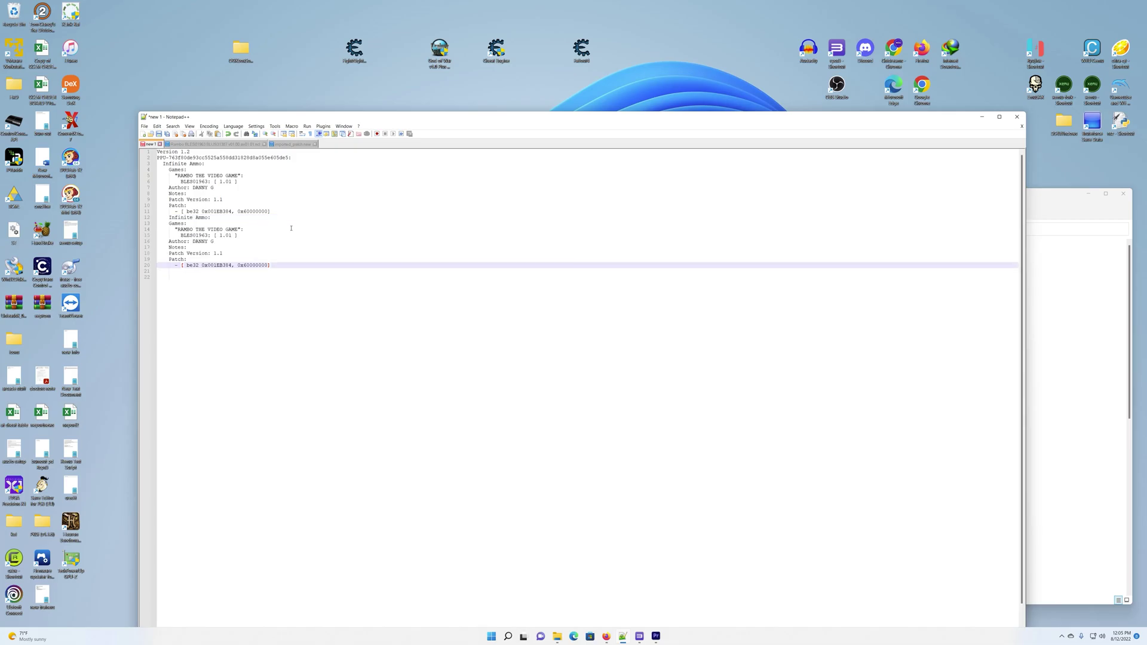
Reduce the duplicated Infinite Ammo heading's indentation to align it with the original heading.
{"action": "key", "text": "Up"}
{"action": "key", "text": "Up"}
{"action": "key", "text": "Up"}
{"action": "key", "text": "Up"}
{"action": "key", "text": "Up"}
{"action": "key", "text": "Up"}
{"action": "key", "text": "Up"}
{"action": "key", "text": "Up"}
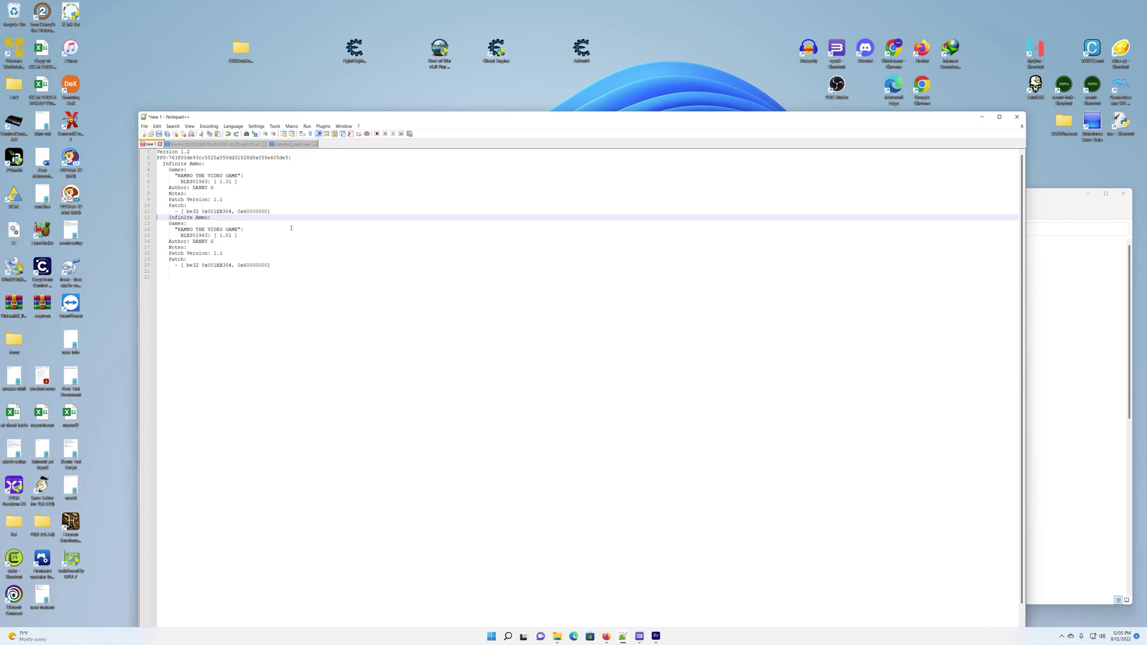
{"action": "key", "text": "shift+Tab"}
{"action": "key", "text": "BackSpace"}
Copy the Infinite Health title from the cheat file and paste it over the duplicated block's Infinite Ammo heading.
{"action": "left_click", "coordinate": [210, 145]}
{"action": "left_click_drag", "start_coordinate": [206, 249], "coordinate": [156, 248]}
{"action": "right_click", "coordinate": [167, 248]}
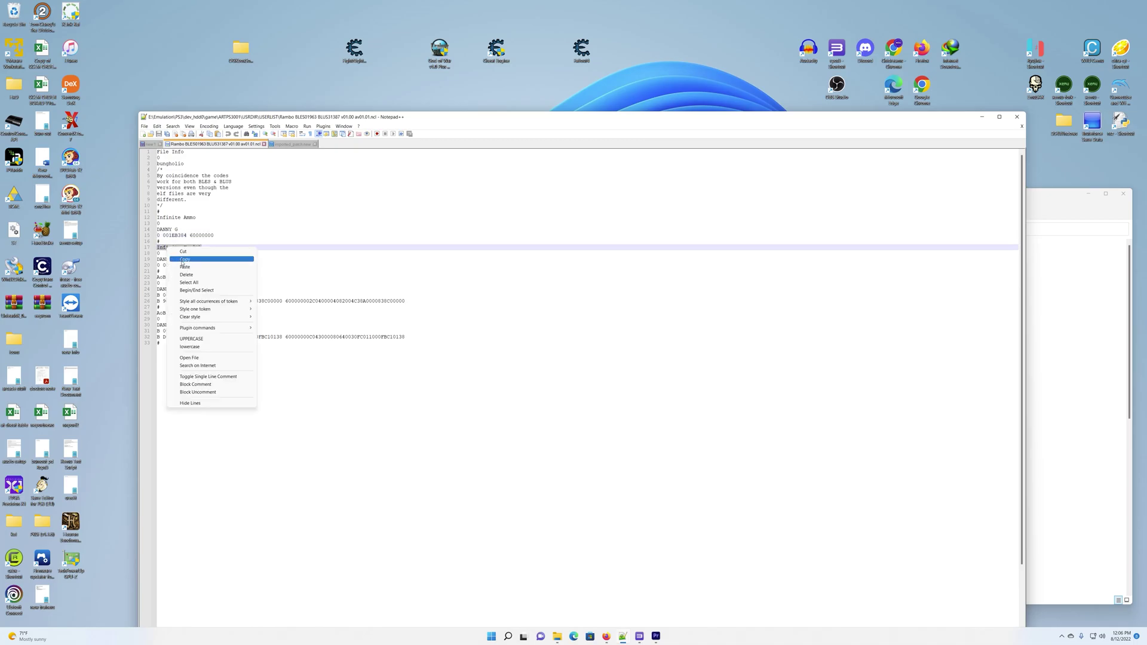
{"action": "left_click", "coordinate": [183, 259]}
{"action": "key", "text": "ctrl+Tab"}
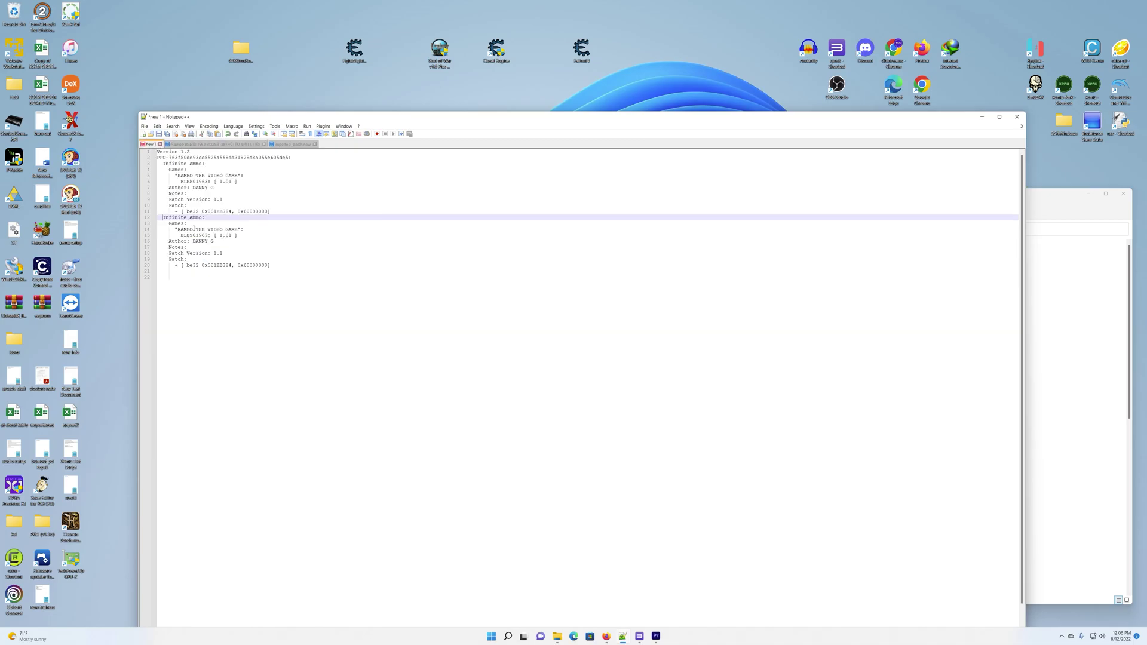
{"action": "left_click_drag", "start_coordinate": [202, 218], "coordinate": [163, 216]}
{"action": "key", "text": "ctrl+v"}
Copy the Infinite Health code's address from the cheat file and paste it over the address in the second block's be32 line.
{"action": "left_click", "coordinate": [218, 144]}
{"action": "left_click_drag", "start_coordinate": [187, 265], "coordinate": [163, 265]}
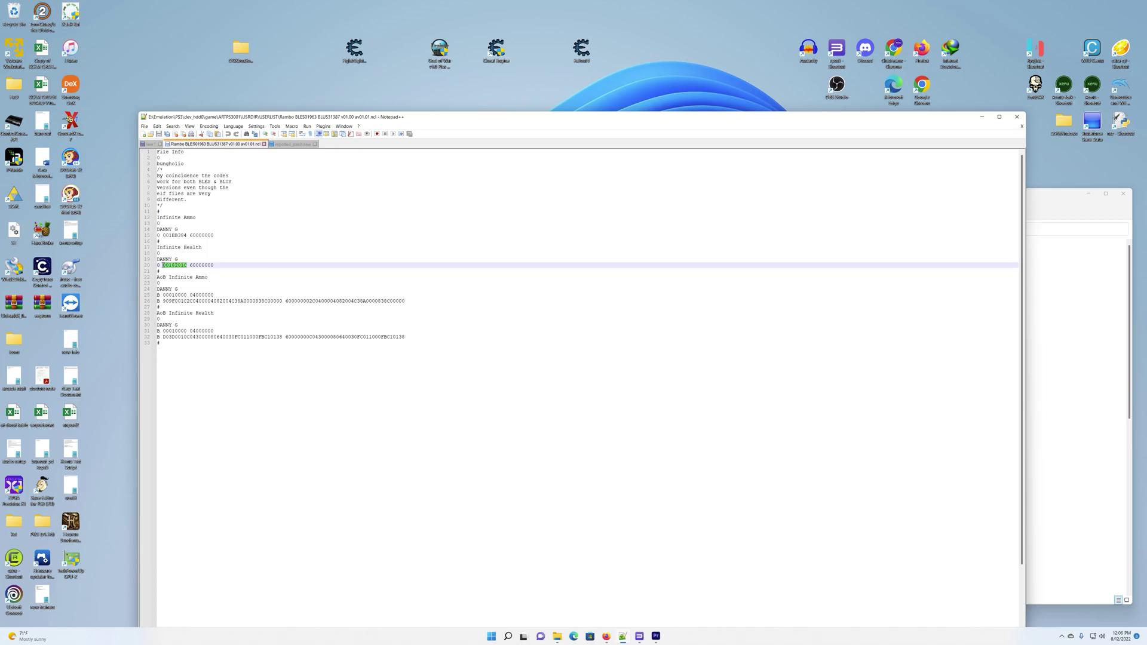
{"action": "right_click", "coordinate": [165, 266]}
{"action": "left_click", "coordinate": [180, 278]}
{"action": "left_click", "coordinate": [285, 144]}
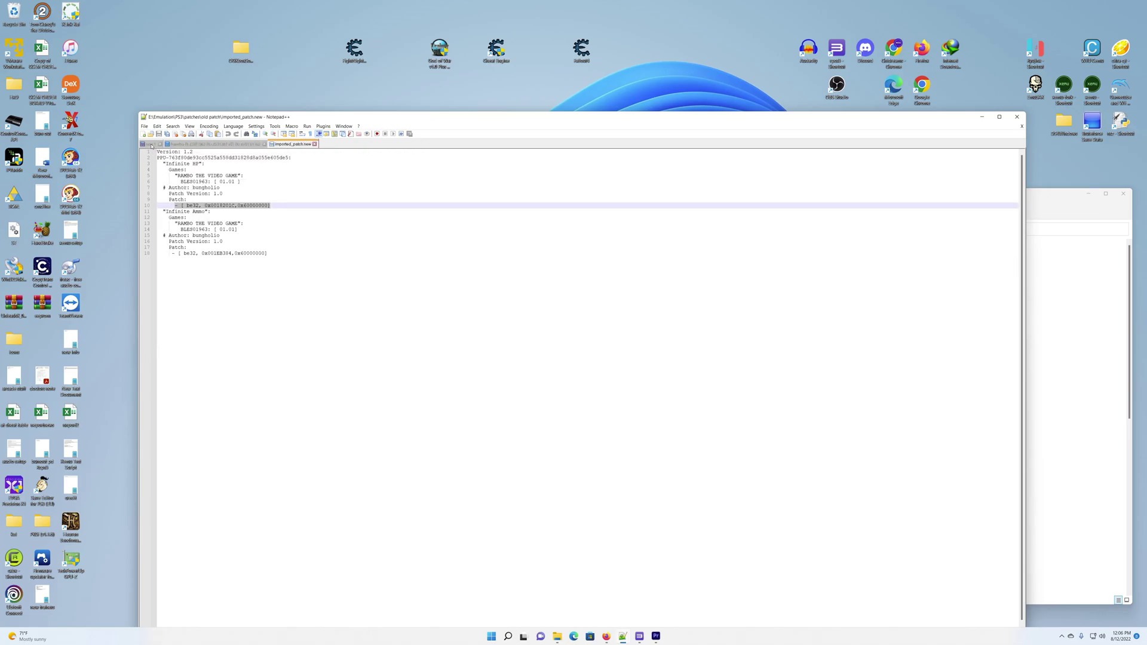
{"action": "left_click", "coordinate": [149, 144]}
{"action": "left_click", "coordinate": [231, 264]}
{"action": "left_click_drag", "start_coordinate": [232, 264], "coordinate": [209, 264]}
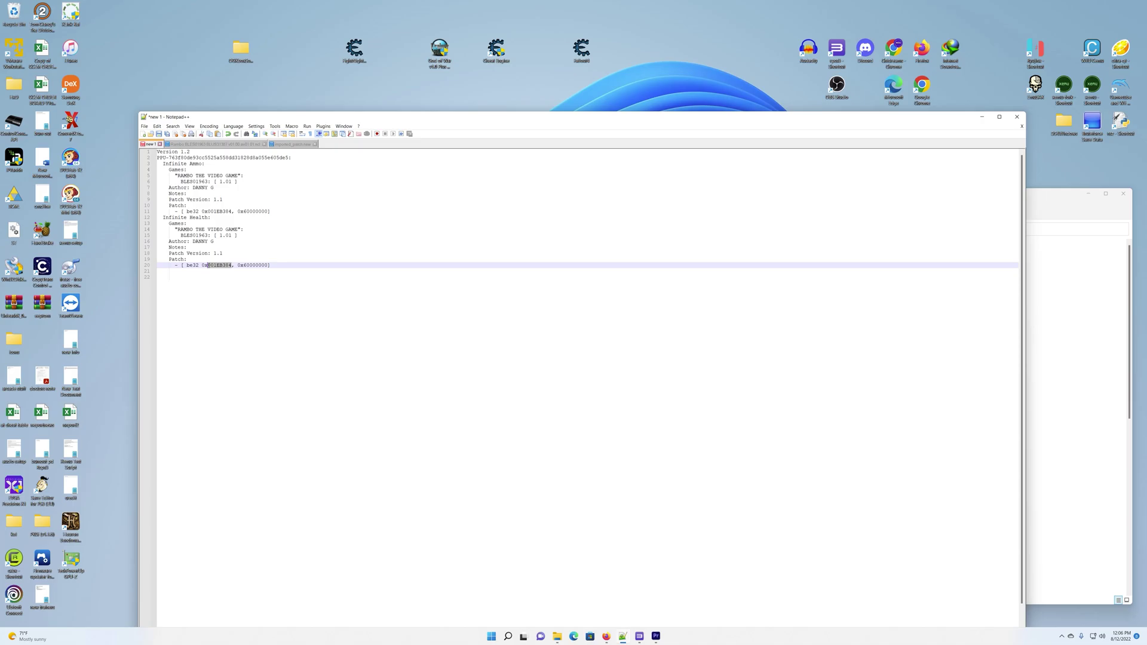
{"action": "key", "text": "ctrl+v"}
Check the second value of the Infinite Health code in the cheat file against the second block's patch line.
{"action": "left_click", "coordinate": [198, 145]}
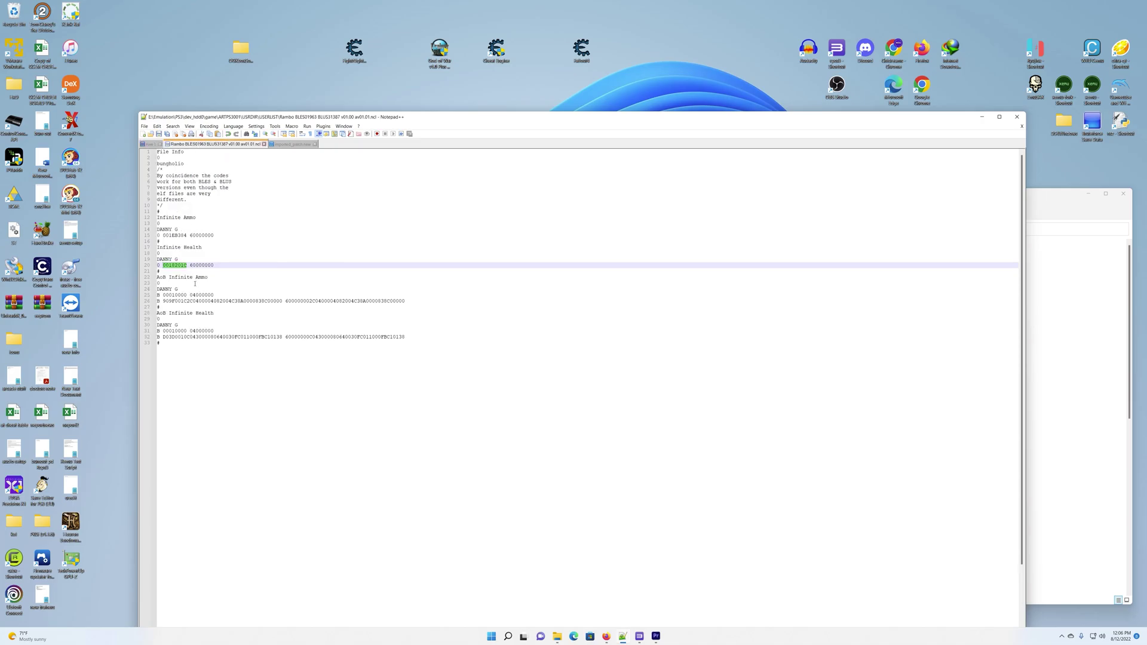
{"action": "left_click_drag", "start_coordinate": [214, 266], "coordinate": [191, 266]}
{"action": "left_click", "coordinate": [150, 144]}
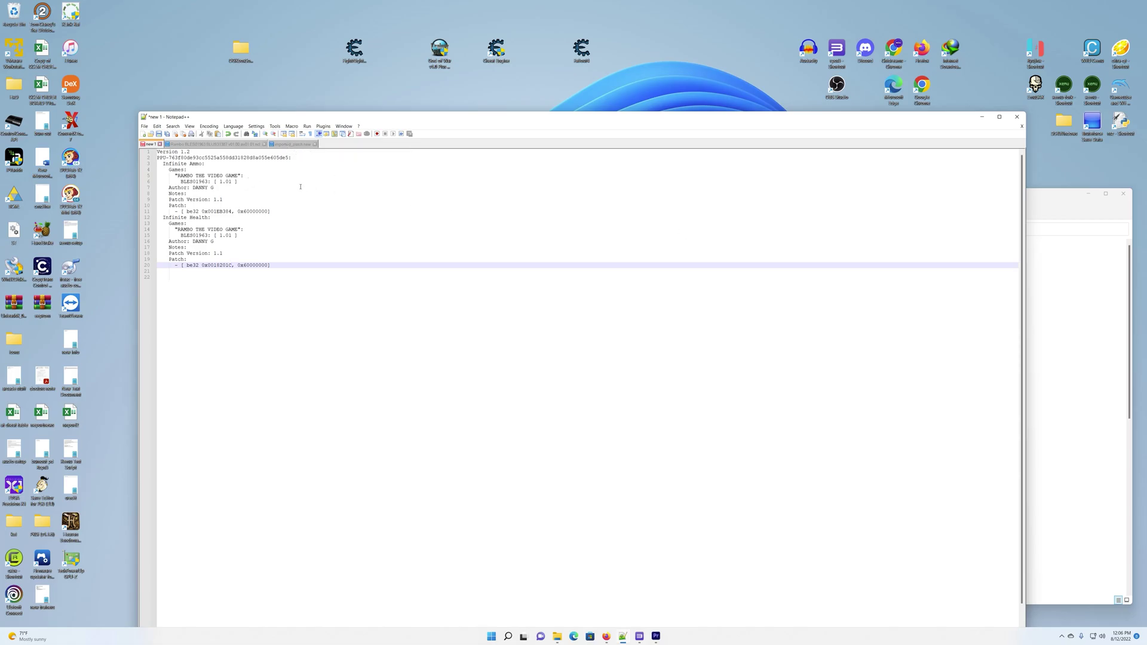
Start saving the new patch document under a new name with the file type YAML Ain't Markup Language.
{"action": "left_click", "coordinate": [144, 126]}
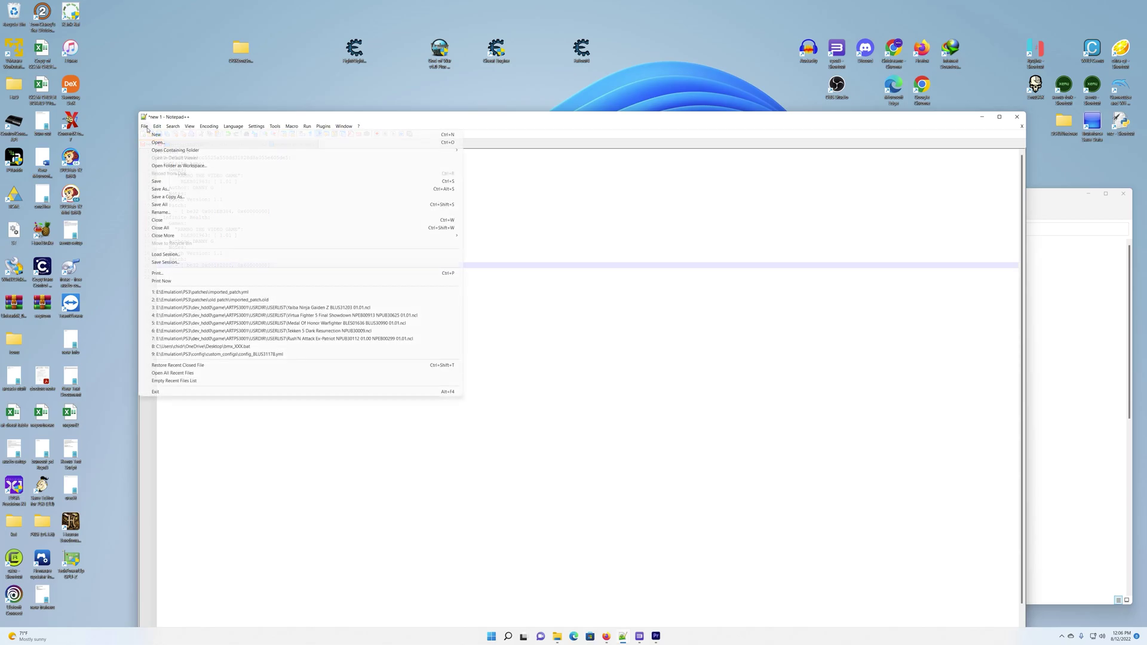
{"action": "left_click", "coordinate": [164, 189]}
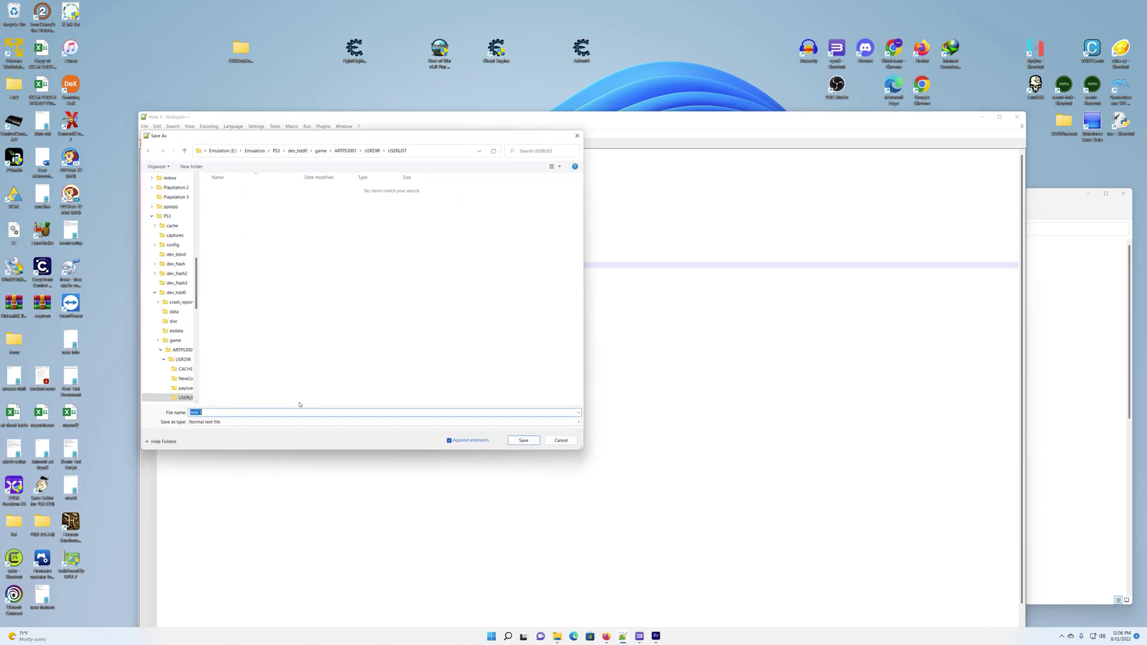
{"action": "left_click", "coordinate": [288, 422]}
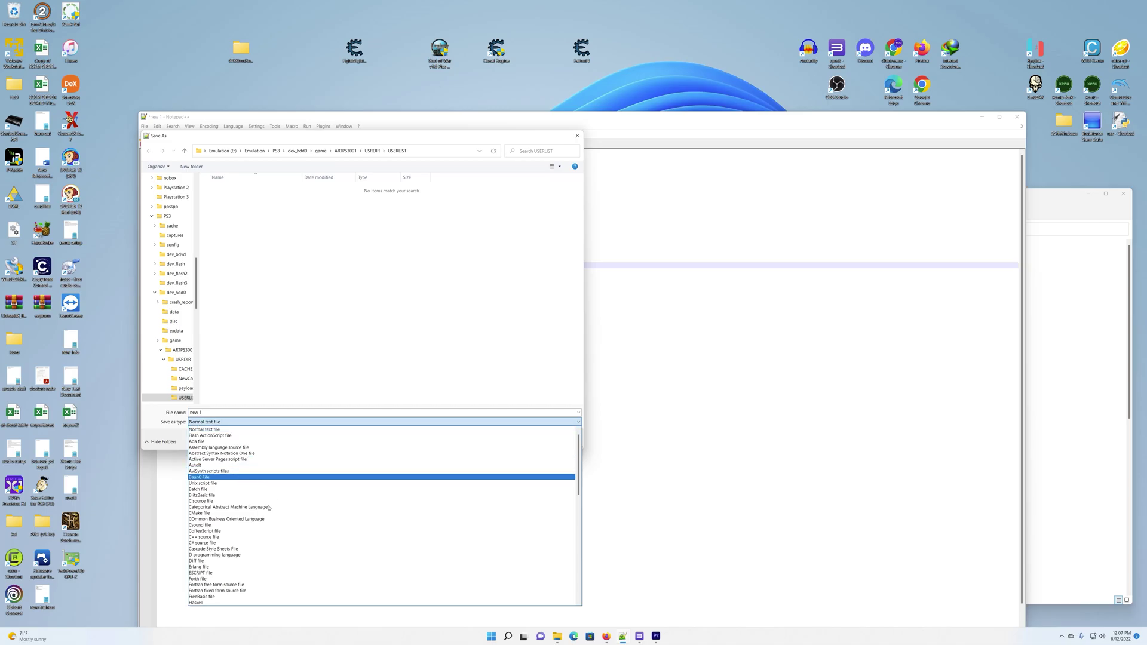
{"action": "scroll", "coordinate": [272, 496], "scroll_direction": "down", "scroll_amount": 15}
{"action": "scroll", "coordinate": [262, 541], "scroll_direction": "down", "scroll_amount": 1}
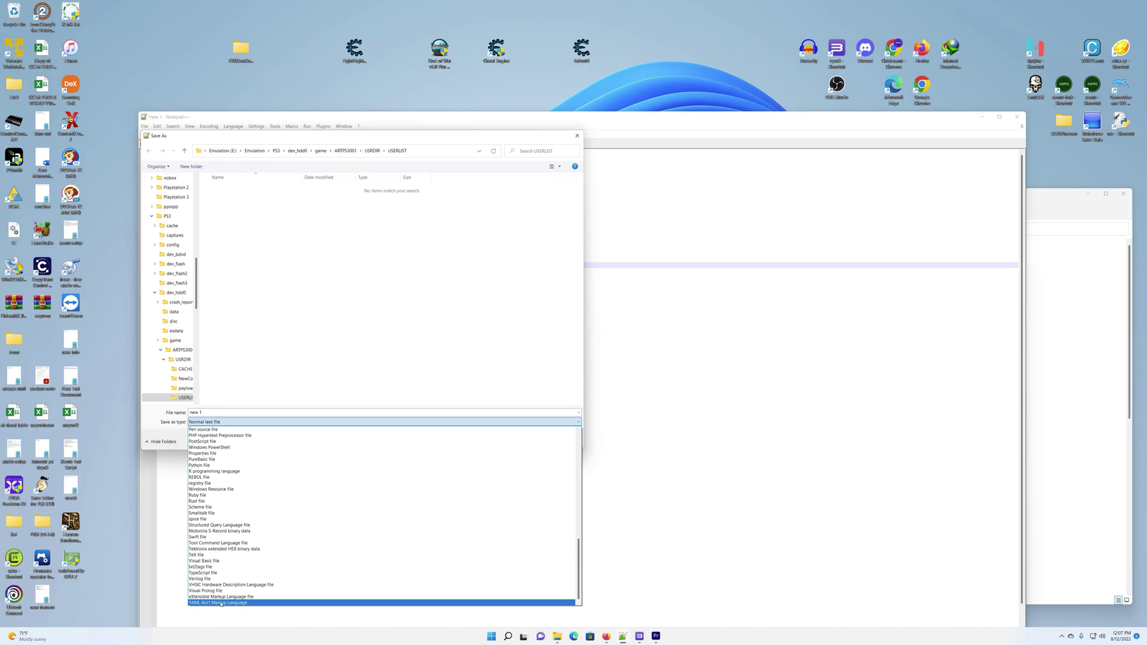
{"action": "left_click", "coordinate": [220, 602]}
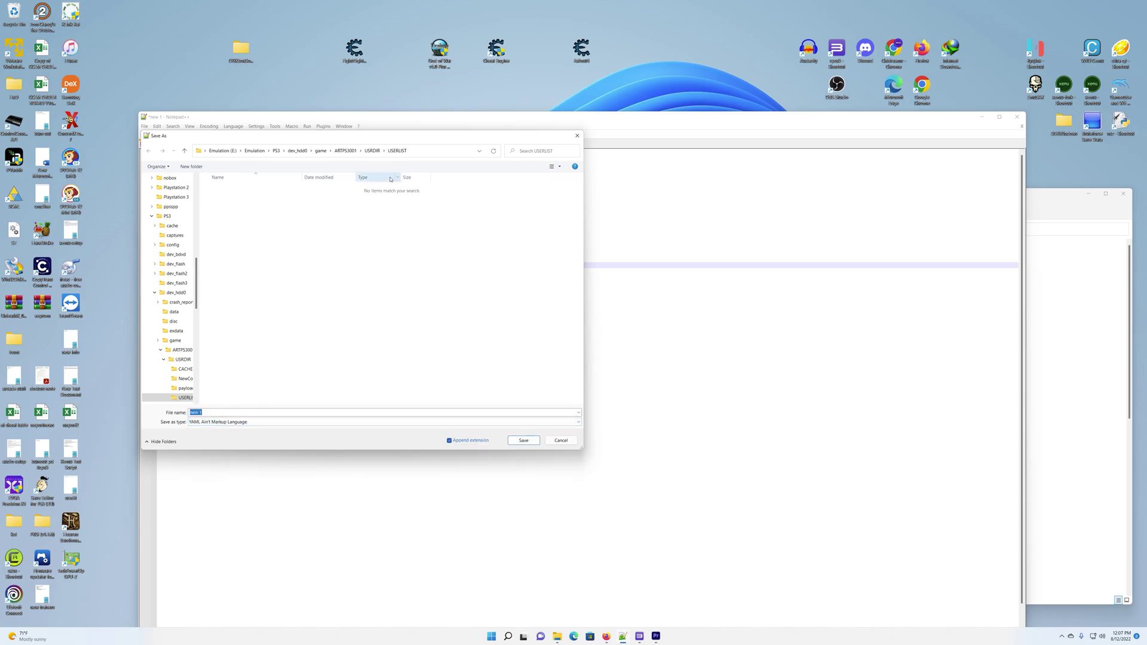
Copy the file name imported_patch from the existing YML file in the PS3 patches\old patch folder.
{"action": "left_click", "coordinate": [1036, 306]}
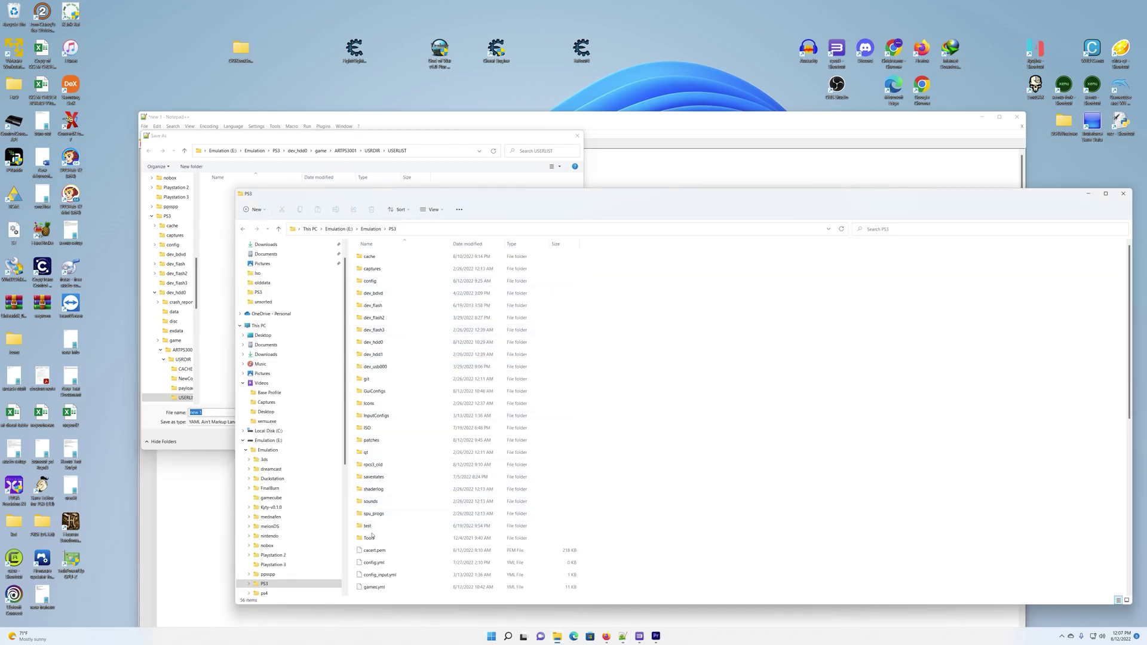
{"action": "double_click", "coordinate": [382, 440]}
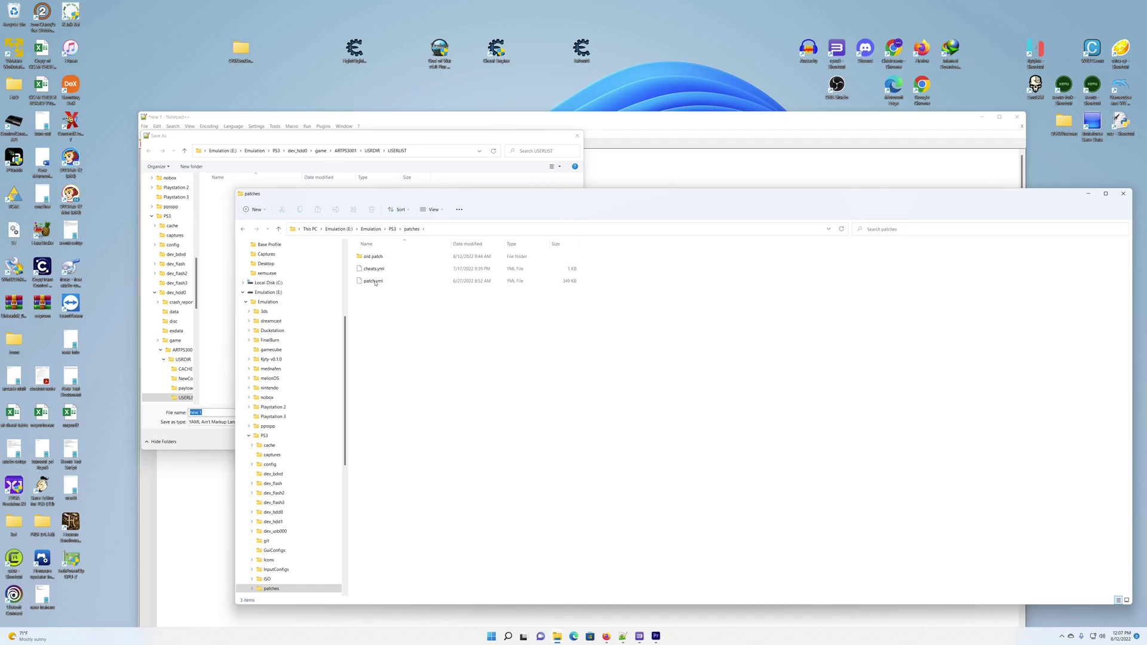
{"action": "left_click", "coordinate": [373, 257]}
{"action": "double_click", "coordinate": [373, 257]}
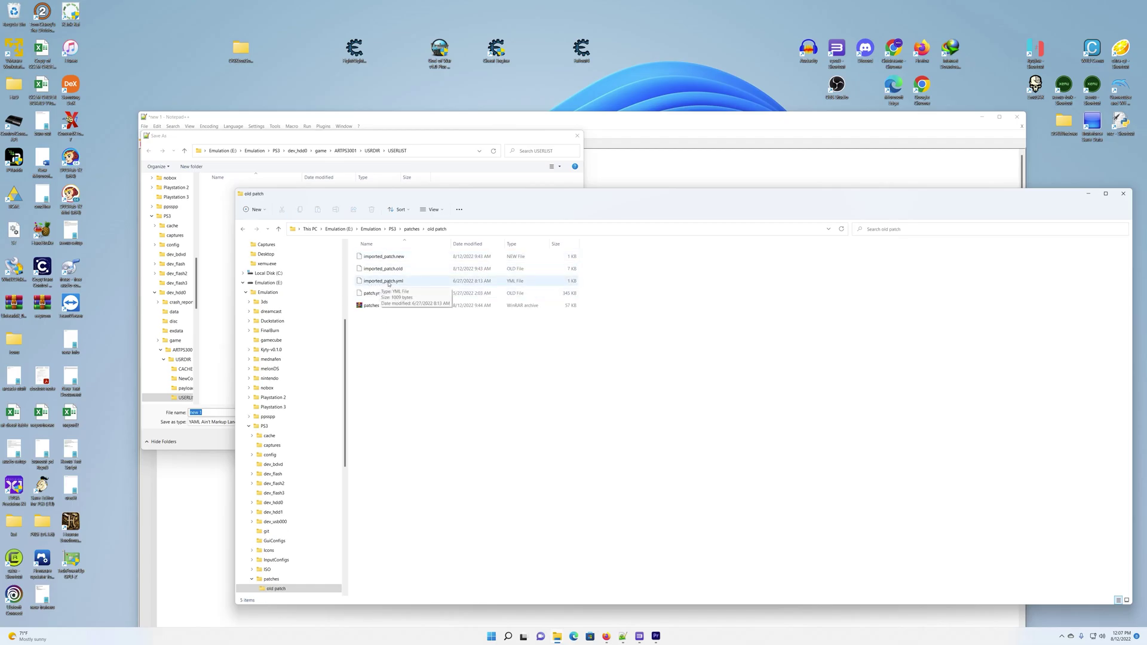
{"action": "left_click", "coordinate": [385, 282]}
{"action": "left_click", "coordinate": [386, 283]}
{"action": "key", "text": "ctrl+c"}
{"action": "right_click", "coordinate": [387, 285]}
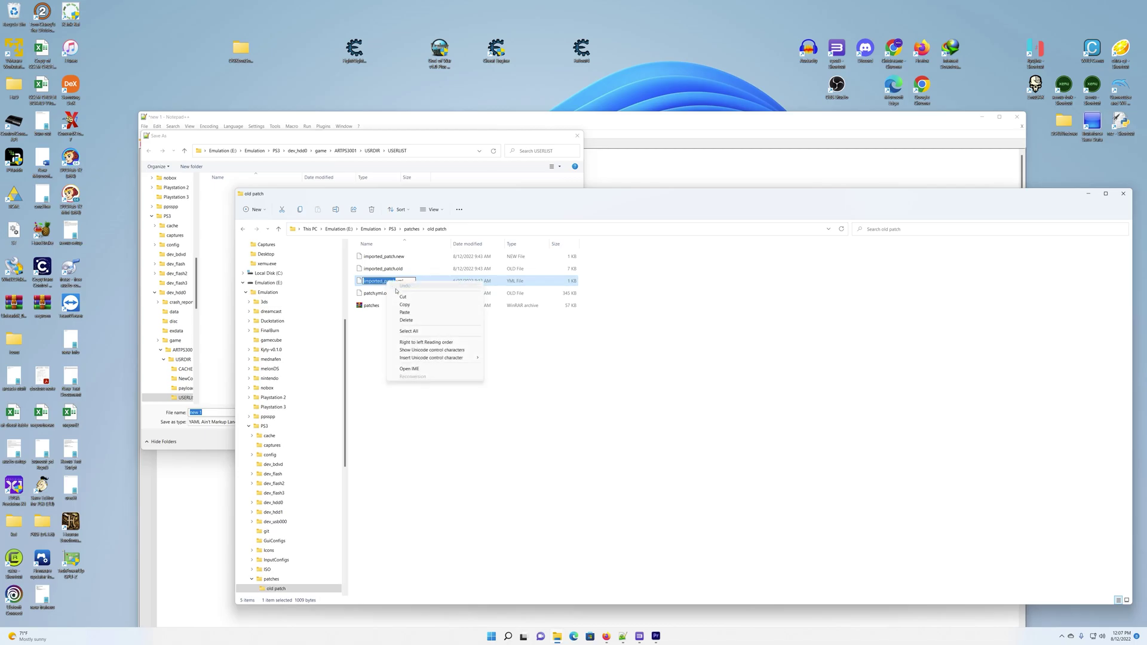
{"action": "left_click", "coordinate": [418, 313]}
Paste imported_patch as the name of the document being saved and save it in the PS3\patches folder.
{"action": "left_click", "coordinate": [212, 263]}
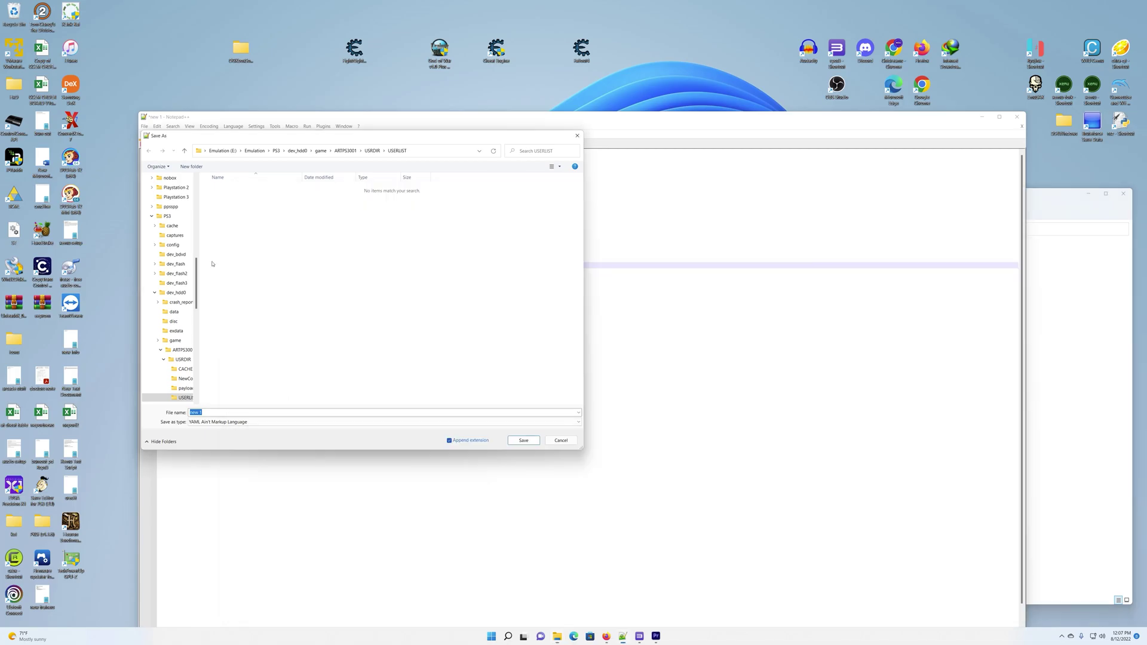
{"action": "right_click", "coordinate": [199, 412]}
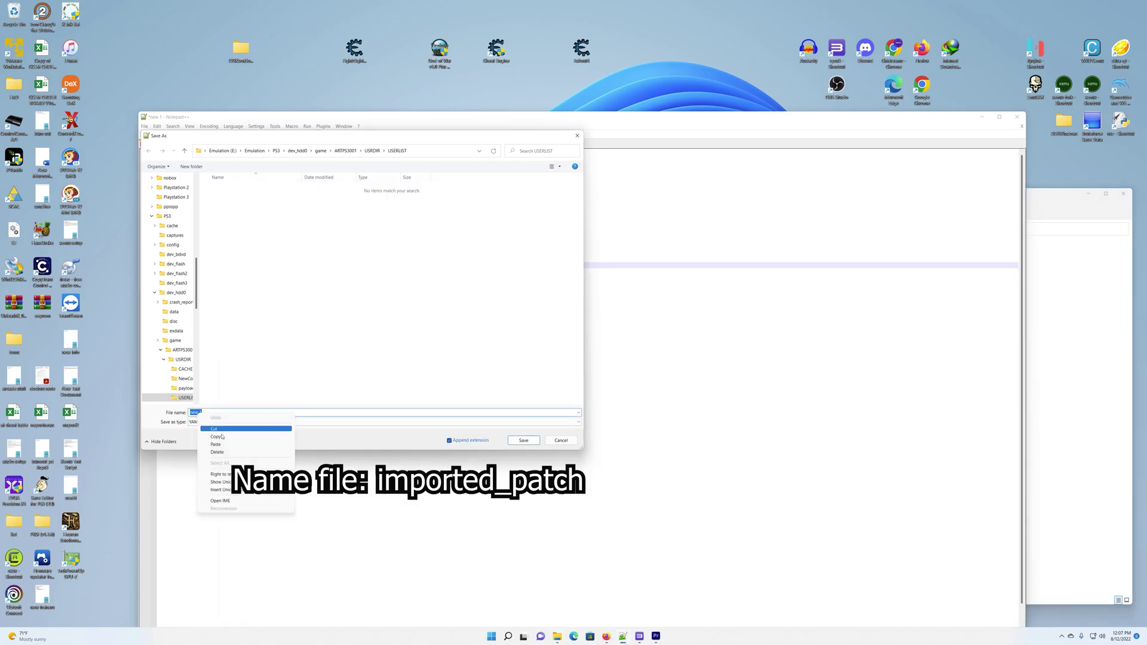
{"action": "left_click", "coordinate": [224, 445]}
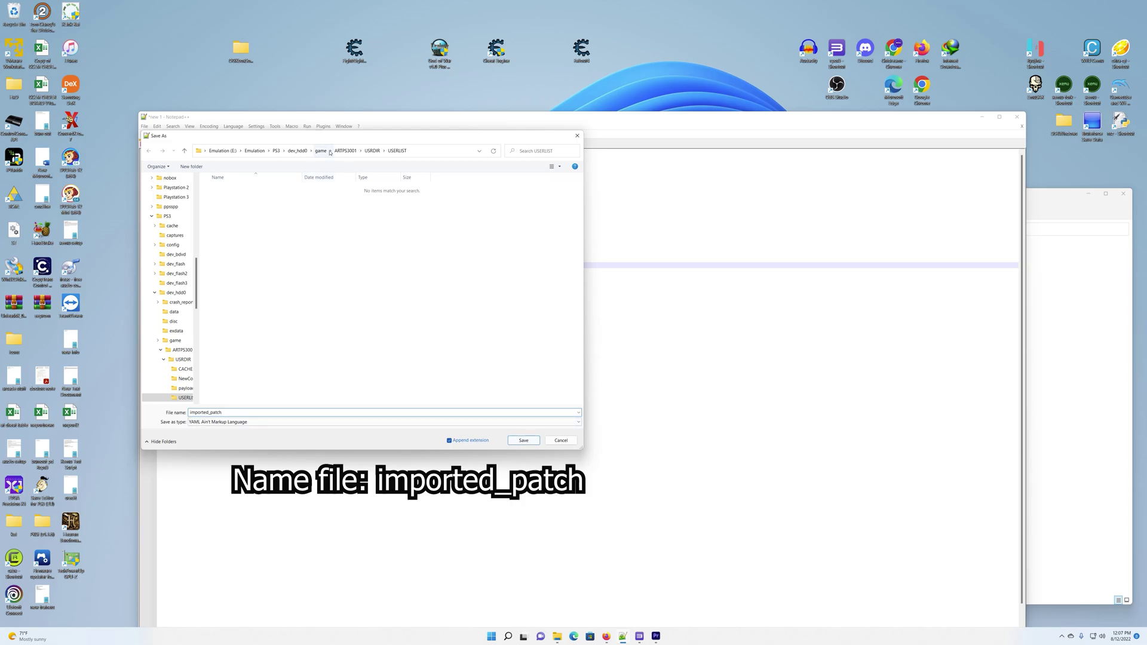
{"action": "left_click", "coordinate": [276, 151]}
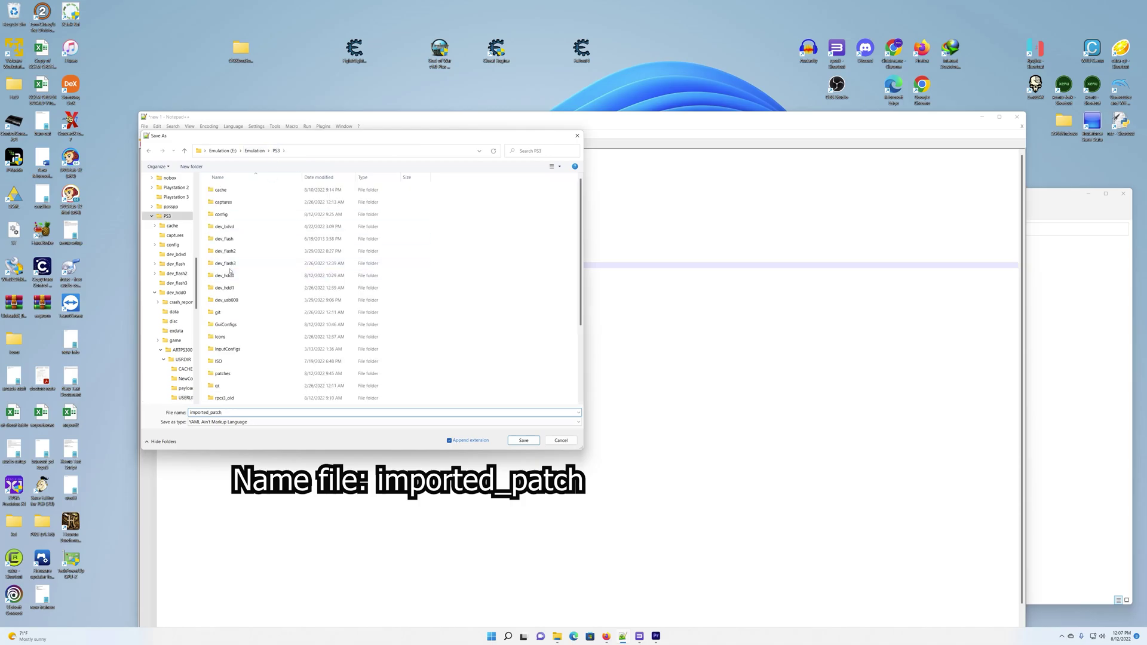
{"action": "double_click", "coordinate": [223, 374]}
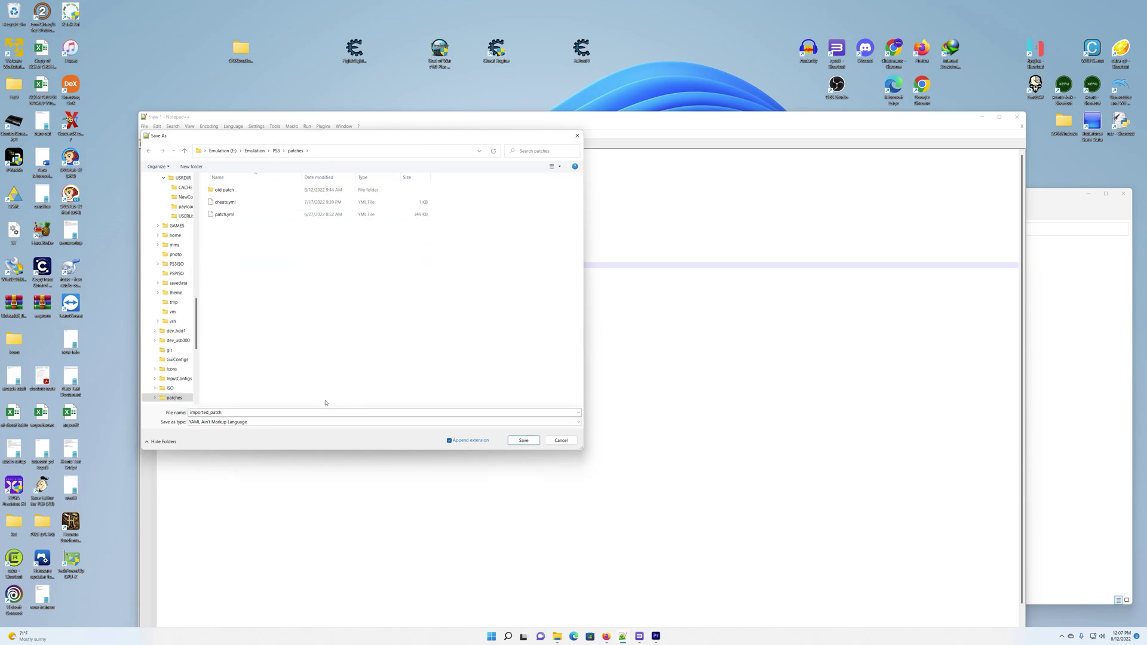
{"action": "left_click", "coordinate": [520, 440]}
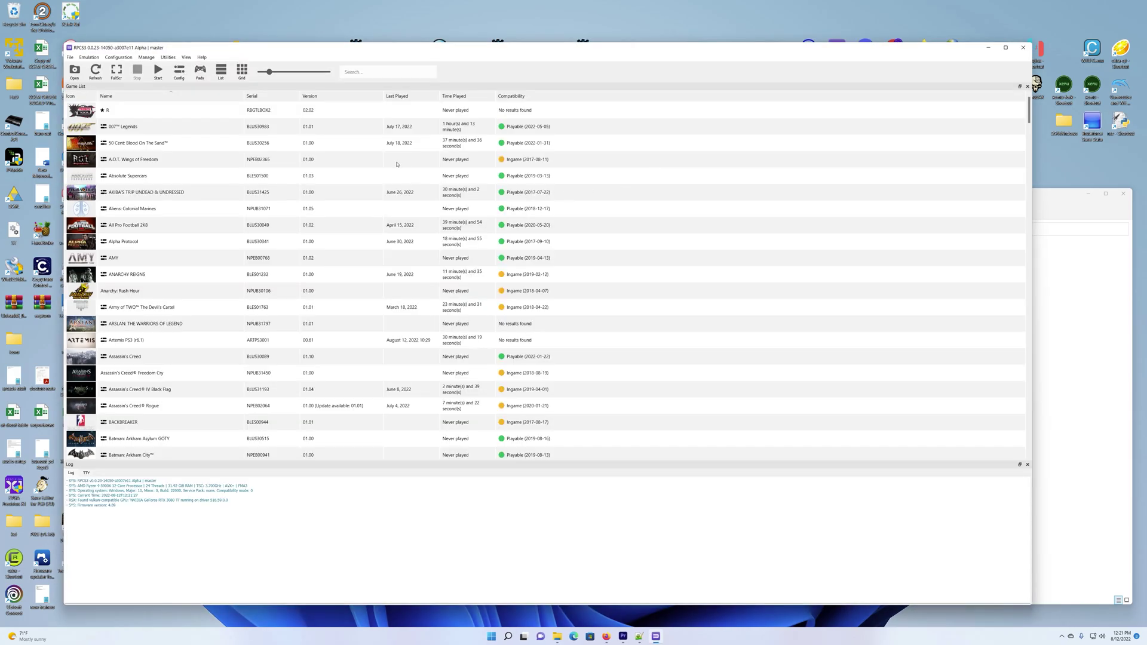
Open the game patch manager in RPCS3 and decline the offered patch update.
{"action": "left_click", "coordinate": [143, 60]}
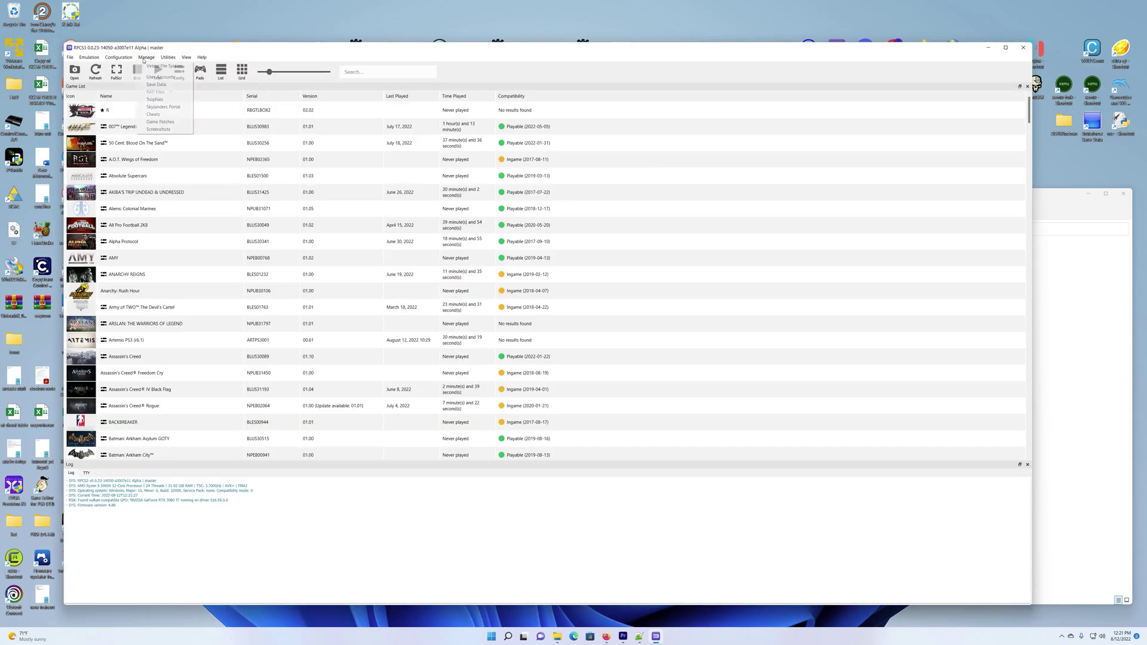
{"action": "left_click", "coordinate": [160, 122]}
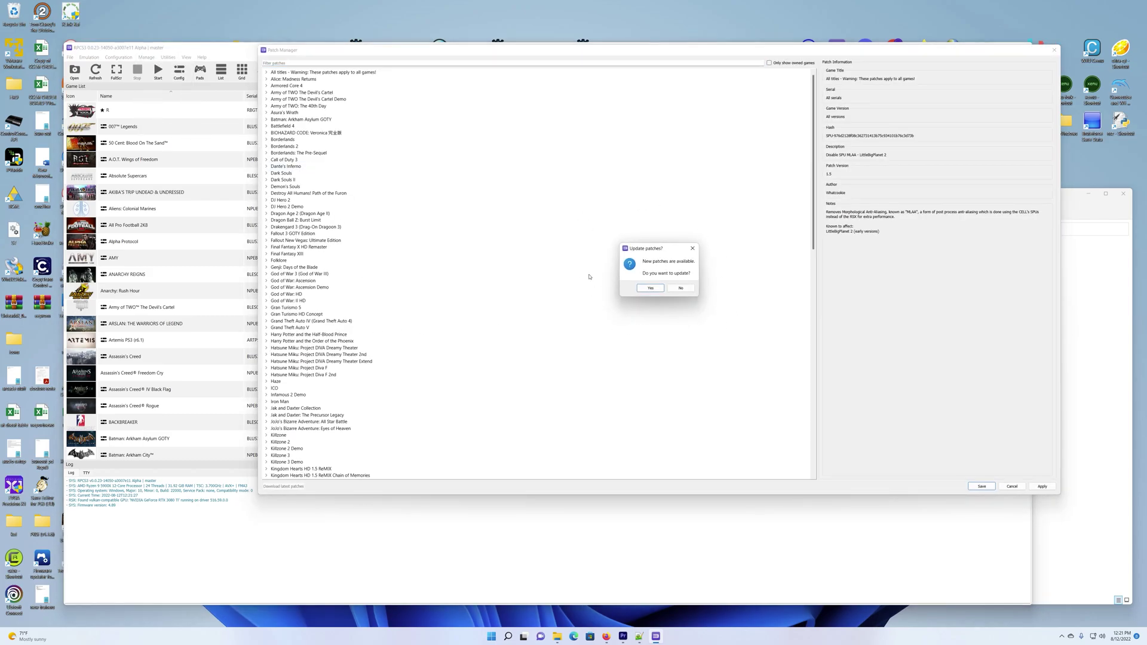
{"action": "left_click", "coordinate": [538, 249]}
{"action": "left_click", "coordinate": [685, 289]}
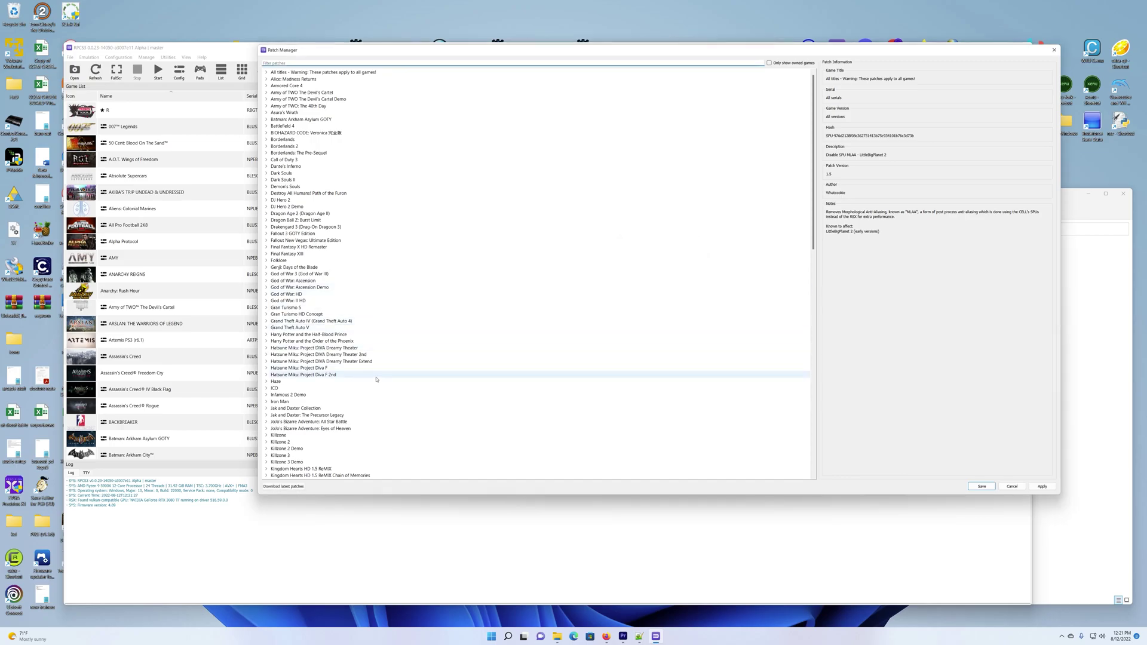
Expand the RAMBO THE VIDEO GAME entry in the patch list and try out the owned-games-only filter.
{"action": "scroll", "coordinate": [358, 418], "scroll_direction": "down", "scroll_amount": 6}
{"action": "scroll", "coordinate": [339, 447], "scroll_direction": "down", "scroll_amount": 8}
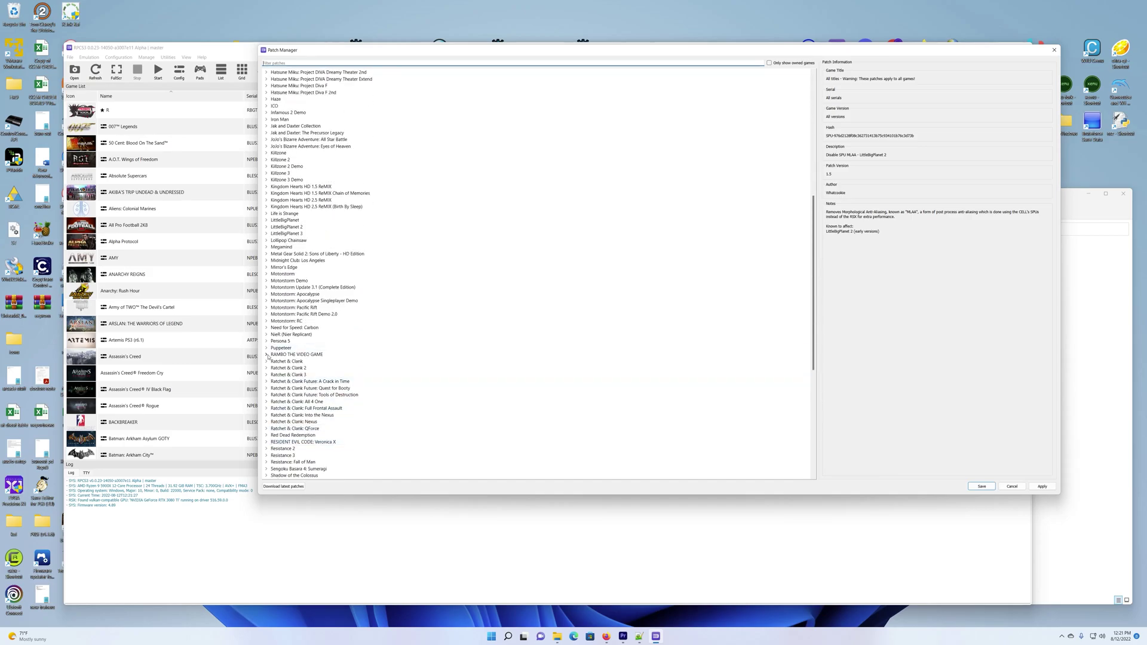
{"action": "left_click", "coordinate": [266, 357]}
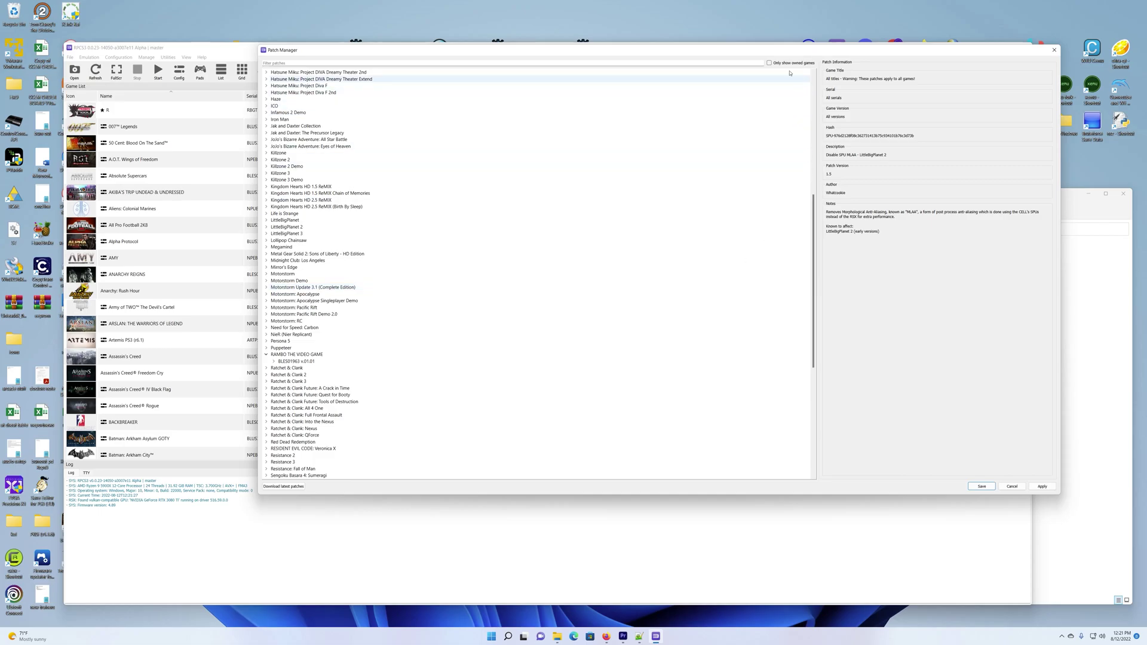
{"action": "left_click", "coordinate": [769, 64]}
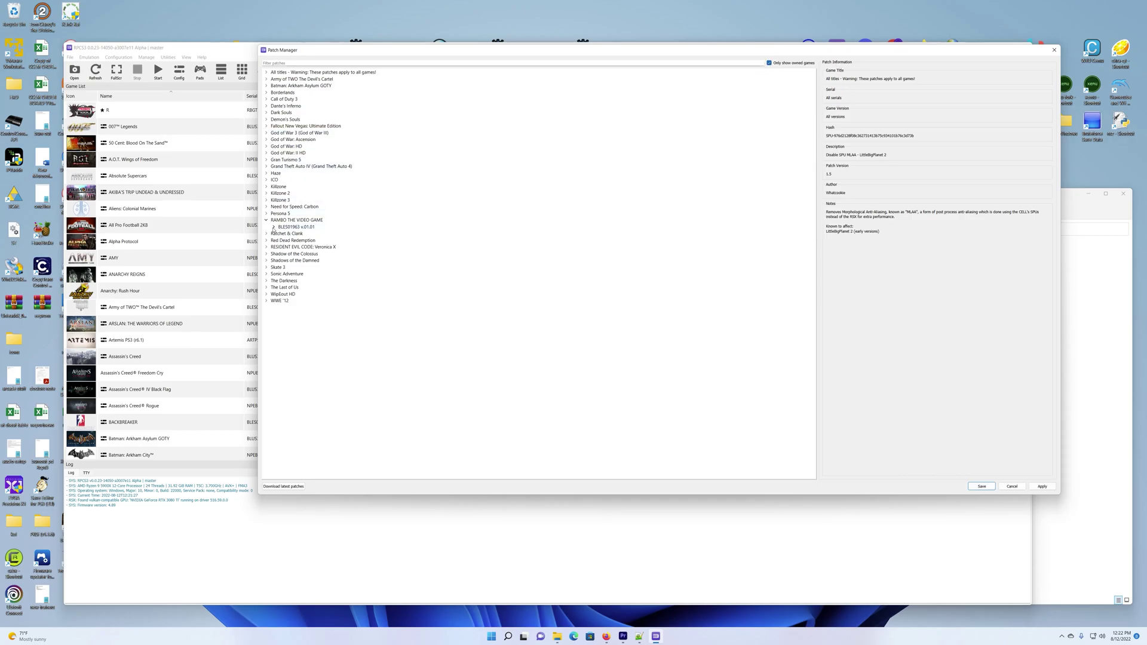
{"action": "left_click", "coordinate": [769, 63]}
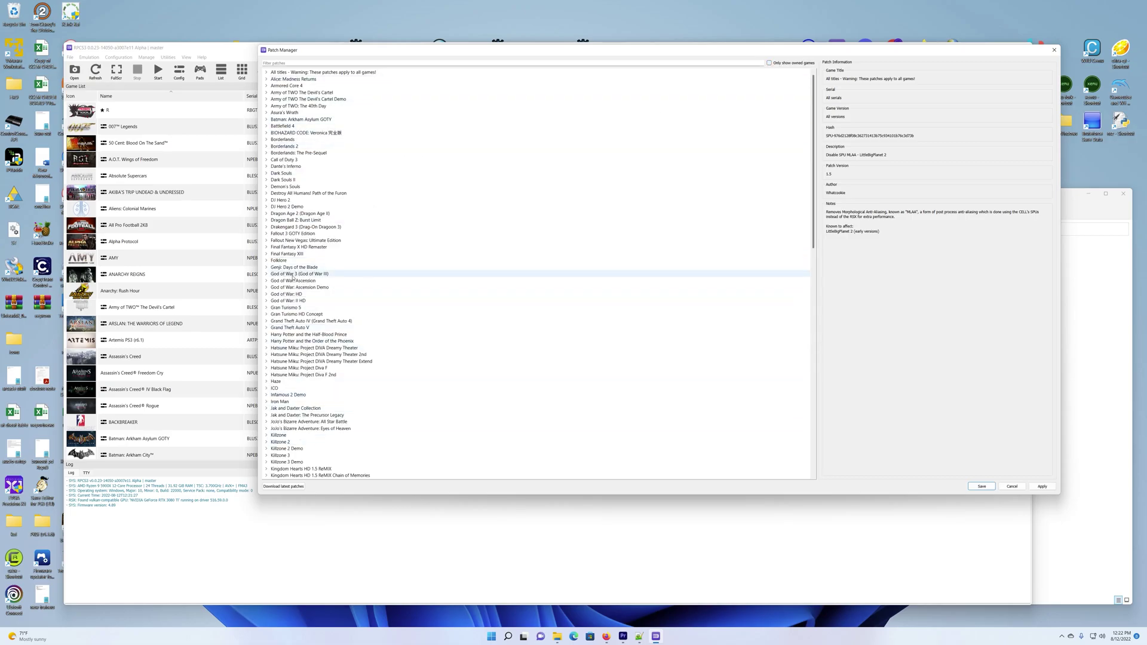
Enable the Infinite Ammo and Infinite HP patches under Rambo's BLES01963 v.01.01 entry, apply them and save.
{"action": "scroll", "coordinate": [307, 400], "scroll_direction": "down", "scroll_amount": 17}
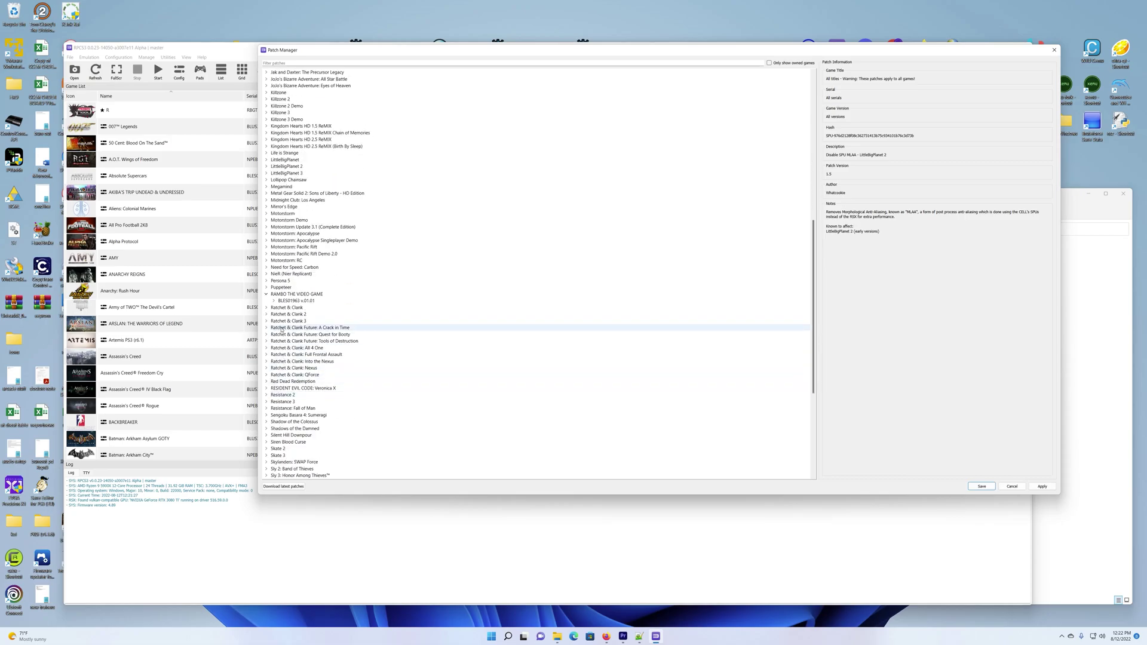
{"action": "left_click", "coordinate": [273, 301]}
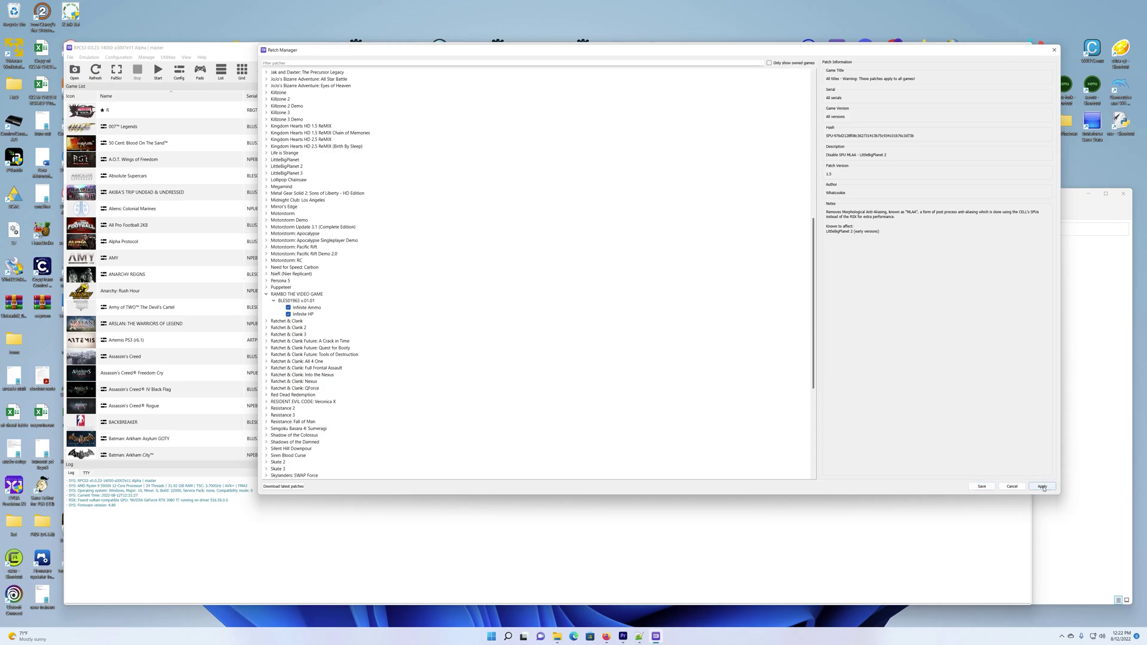
{"action": "left_click", "coordinate": [982, 487]}
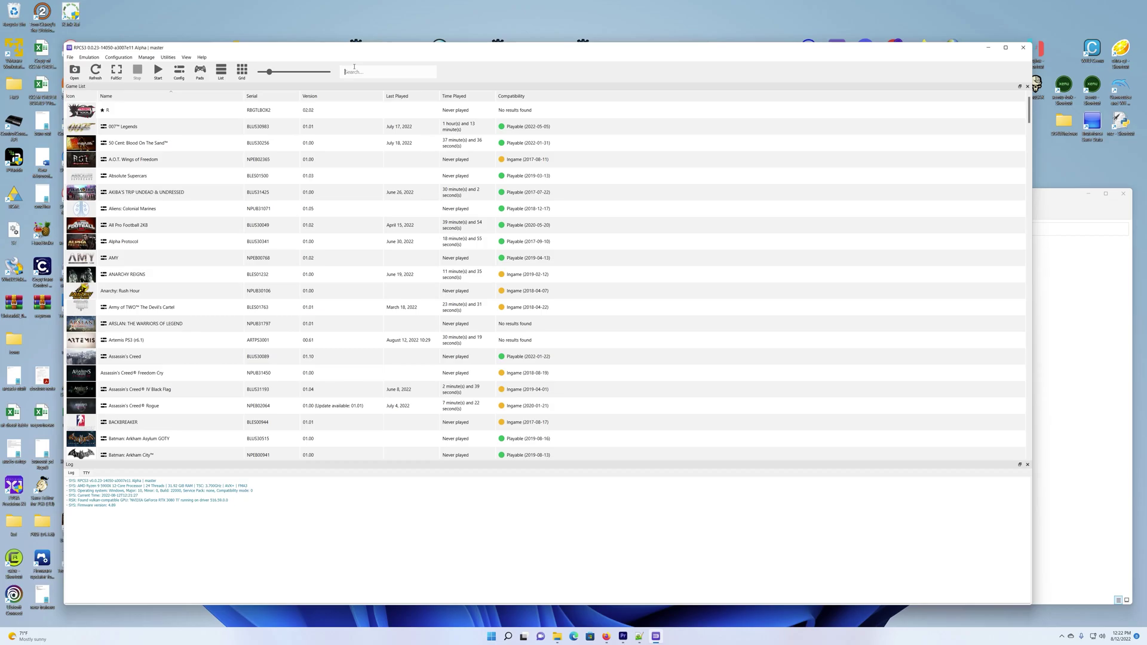
Filter the game list by "rambo", boot RAMBO THE VIDEO GAME and switch its window to full screen.
{"action": "left_click", "coordinate": [354, 67]}
{"action": "type", "text": "rambo"}
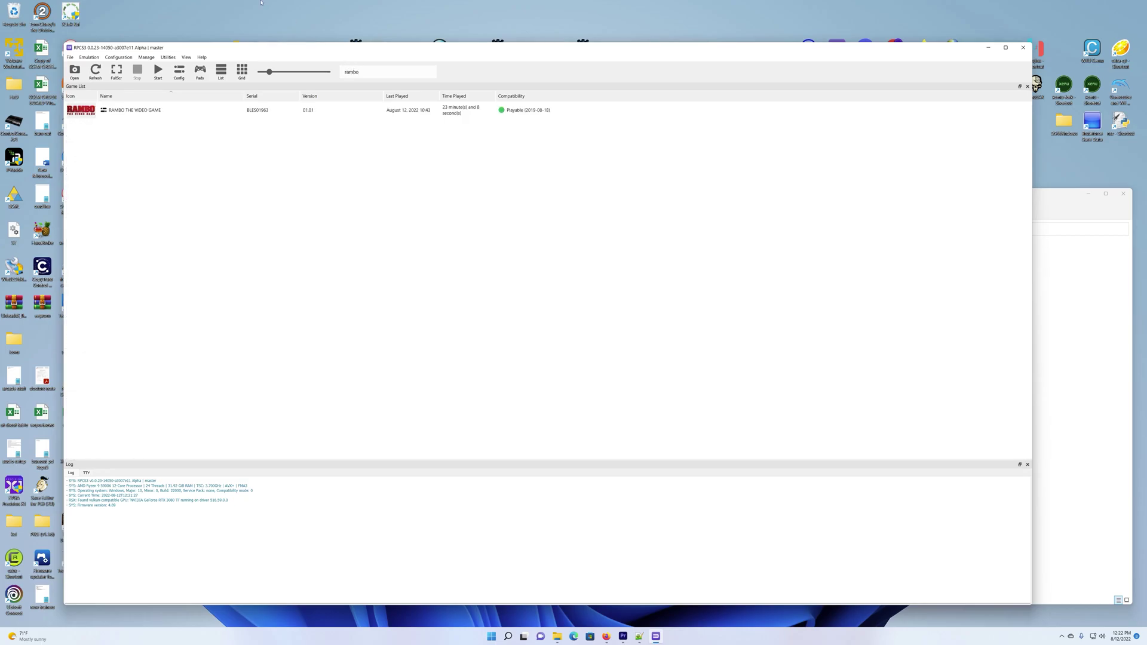
{"action": "left_click", "coordinate": [150, 113]}
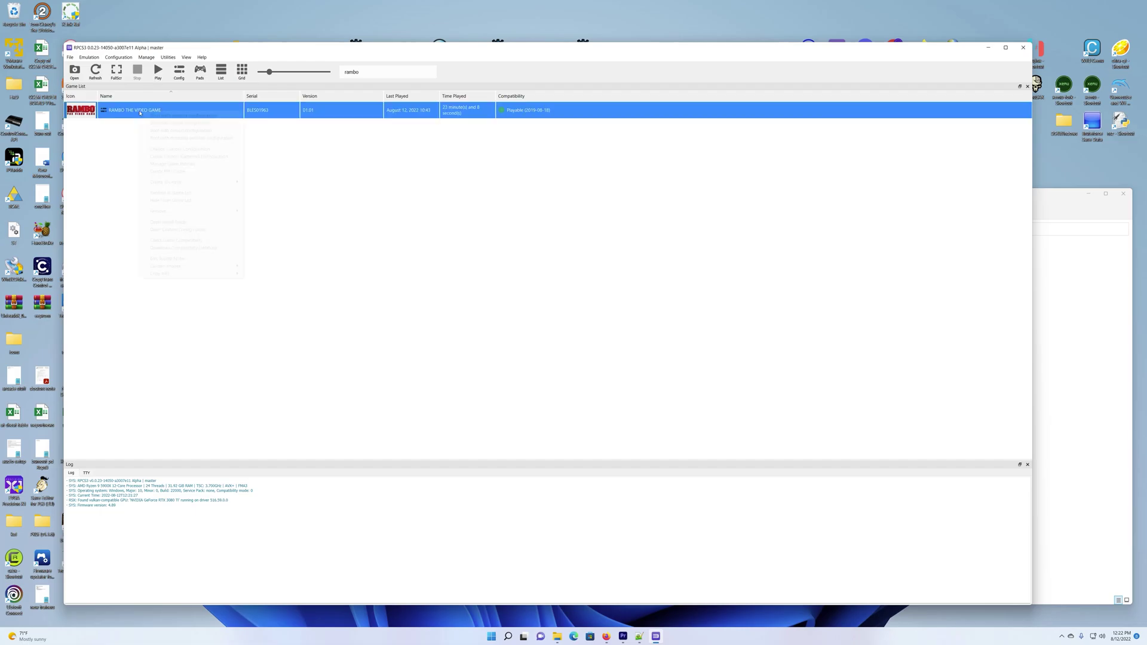
{"action": "right_click", "coordinate": [151, 113]}
{"action": "key", "text": "Escape"}
{"action": "double_click", "coordinate": [151, 114]}
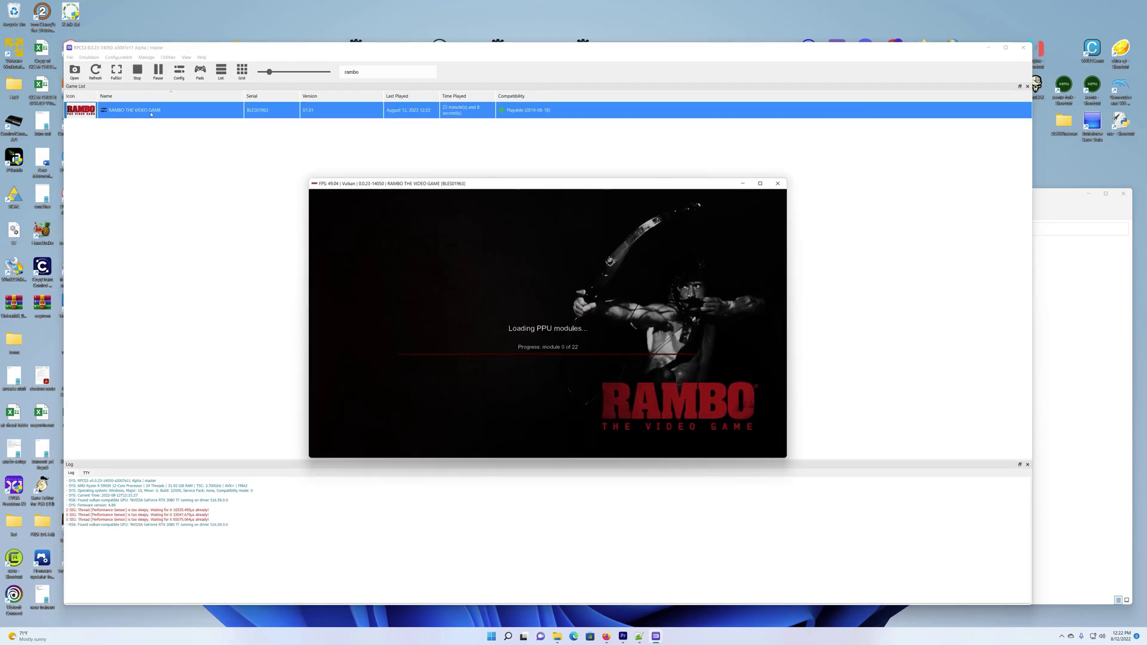
{"action": "double_click", "coordinate": [506, 337]}
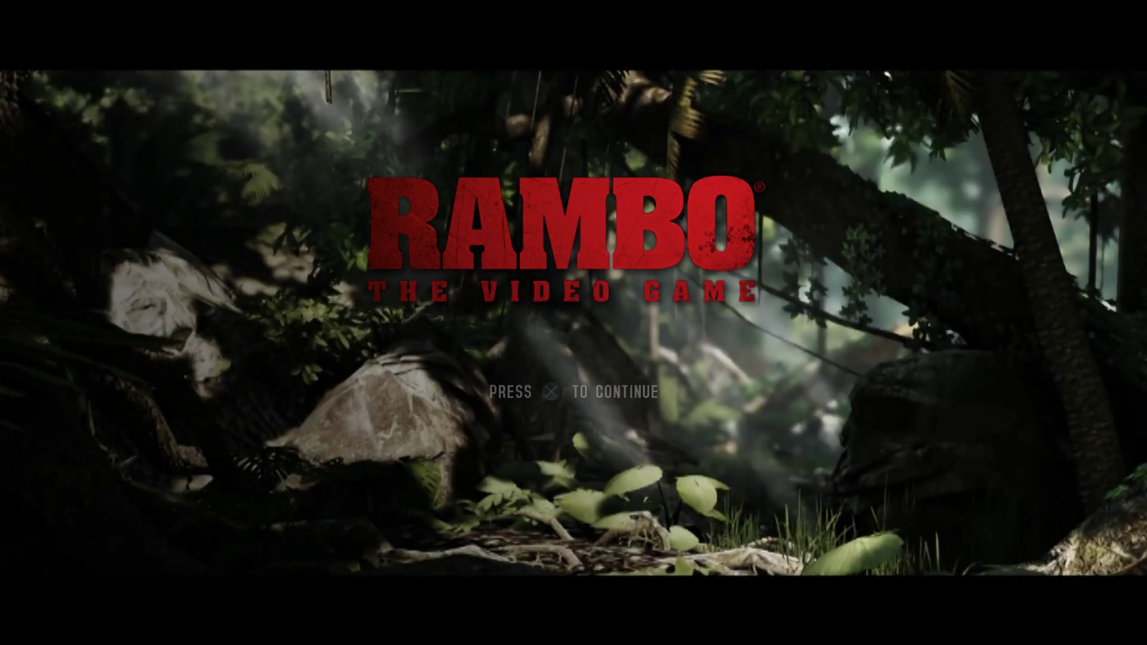
Enter Story Mode: Film Trilogy from the game's title screen and choose to restart the story.
{"action": "key", "text": "Return"}
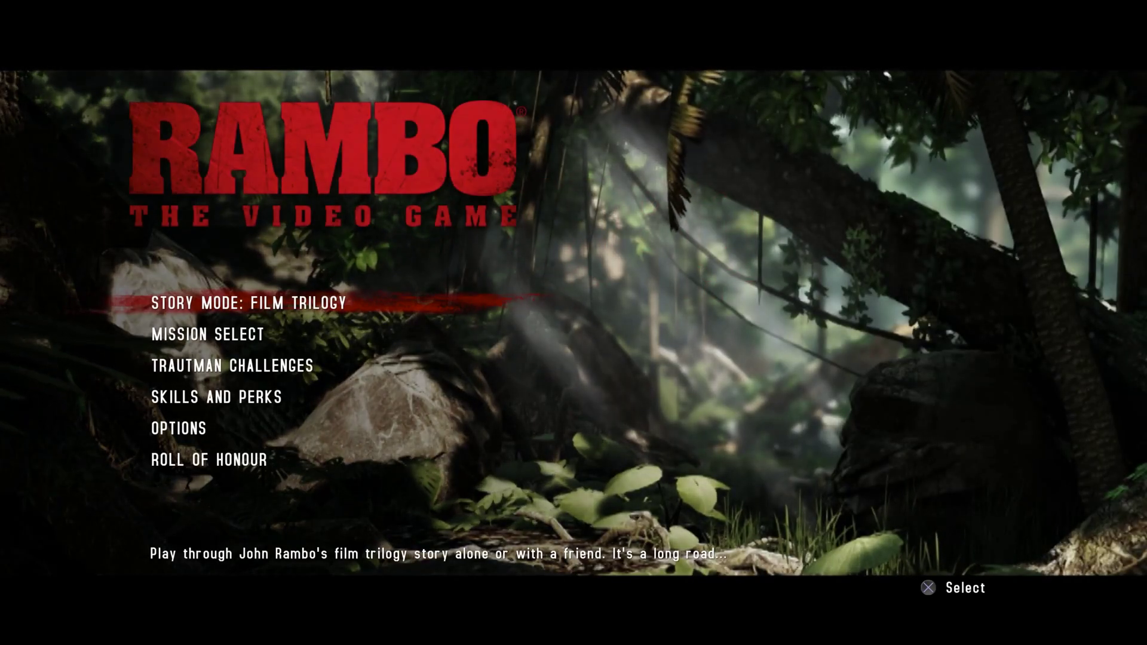
{"action": "key", "text": "Return"}
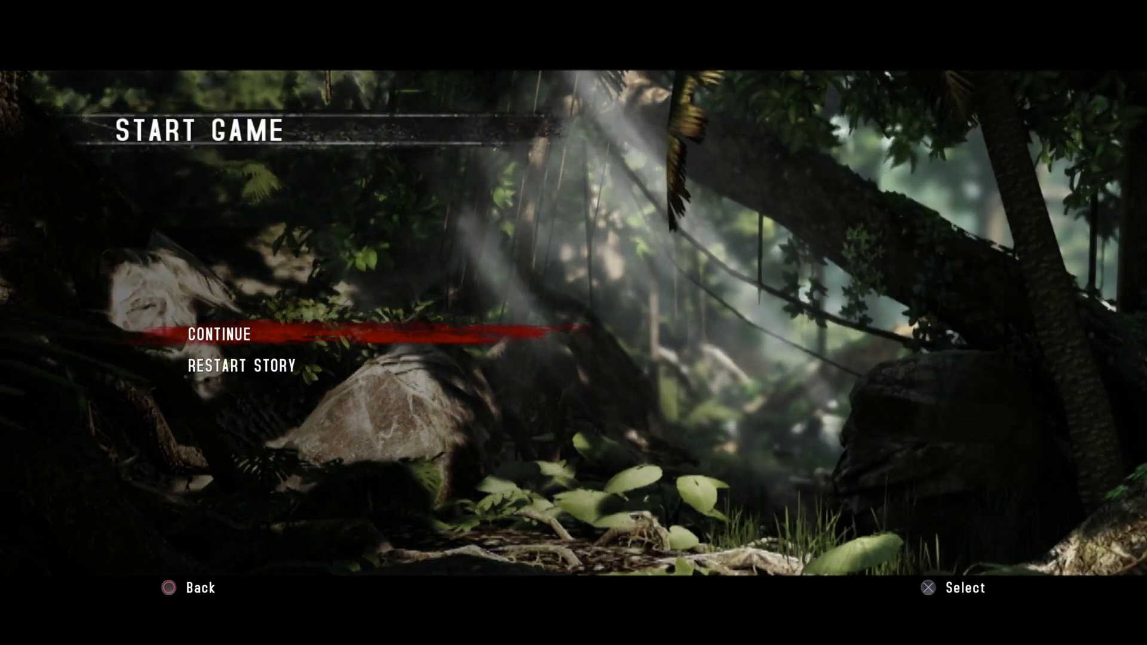
{"action": "key", "text": "Return"}
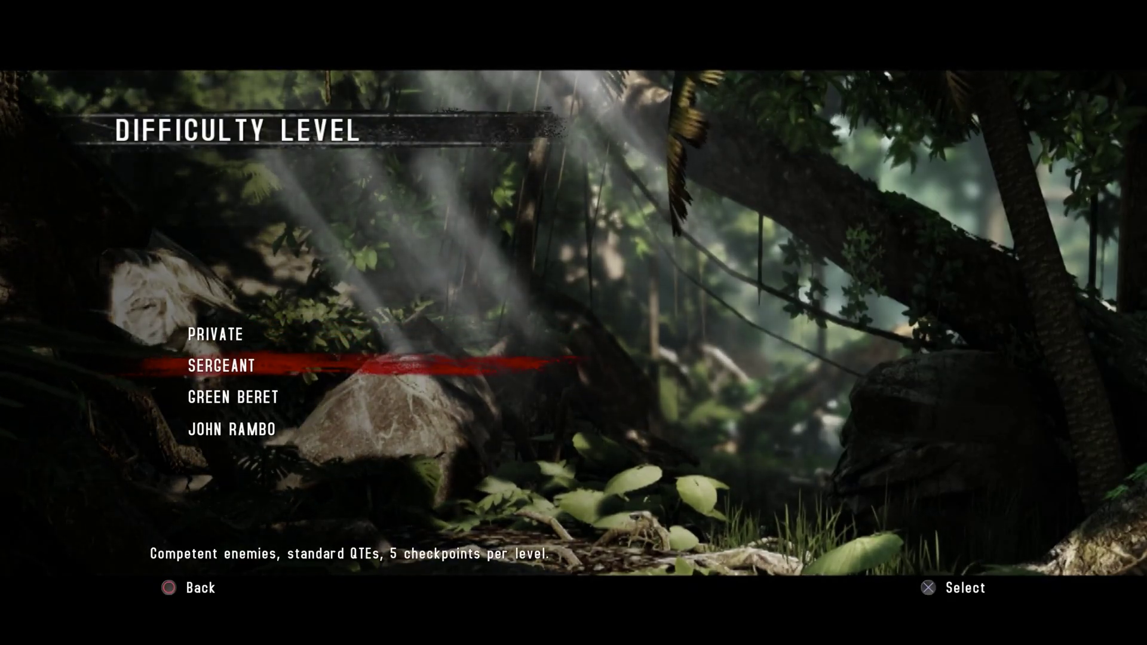
{"action": "key", "text": "Escape"}
{"action": "key", "text": "Down"}
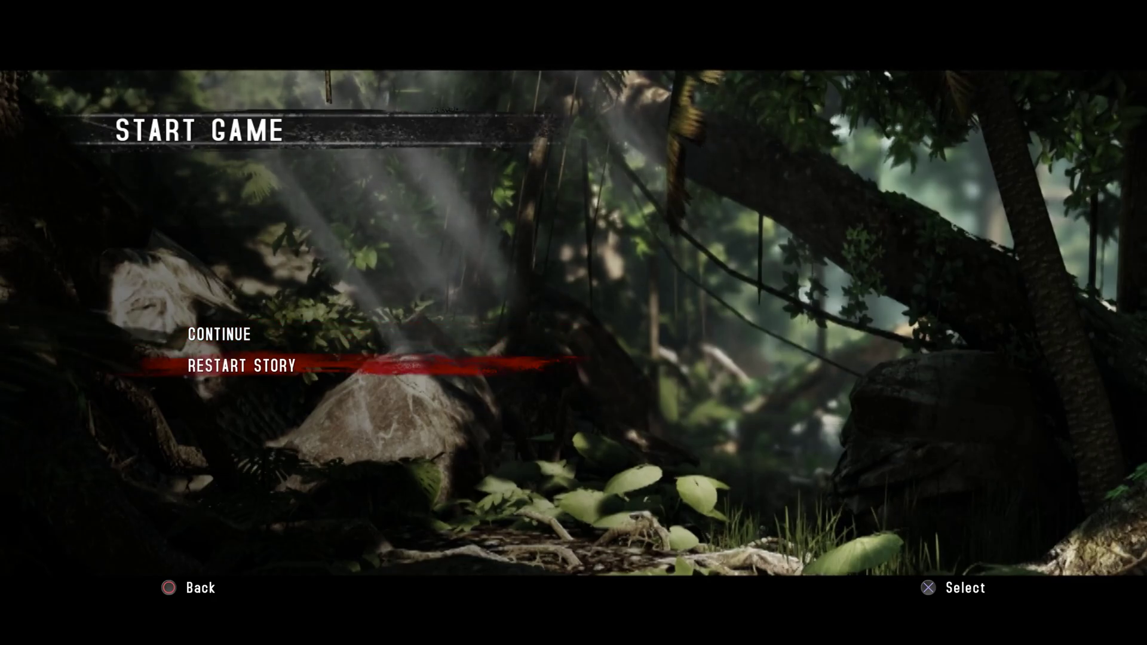
{"action": "key", "text": "Return"}
{"action": "key", "text": "Escape"}
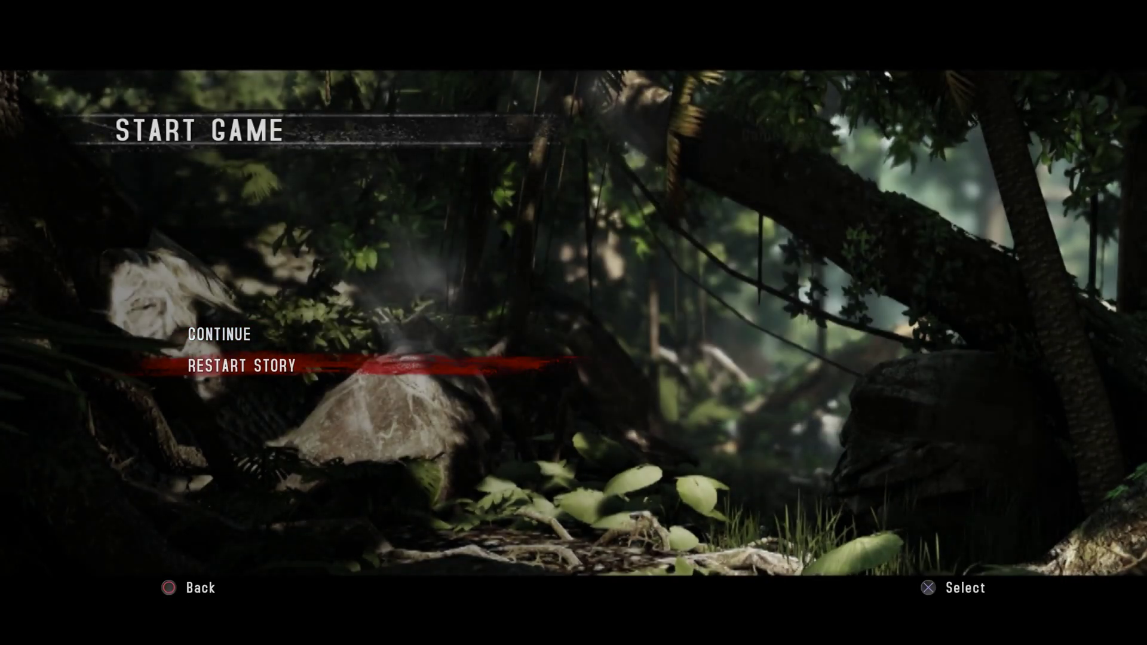
{"action": "key", "text": "Return"}
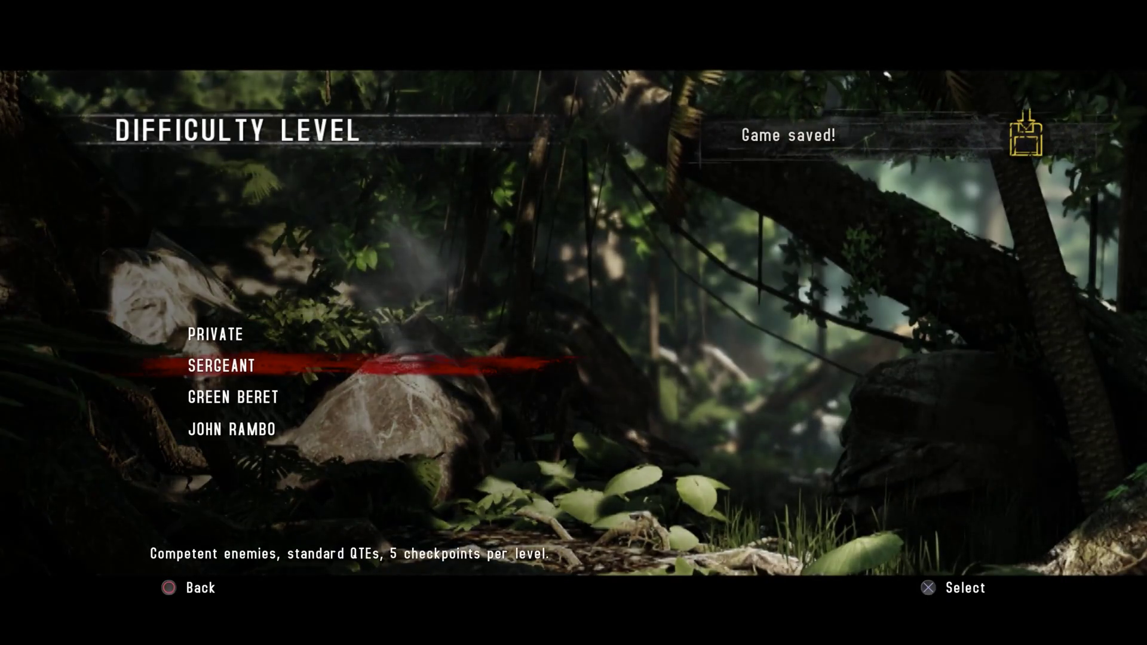
Start the story at Sergeant difficulty with the AK47 and Colt 1911, assigning the controller to Player 1.
{"action": "key", "text": "Return"}
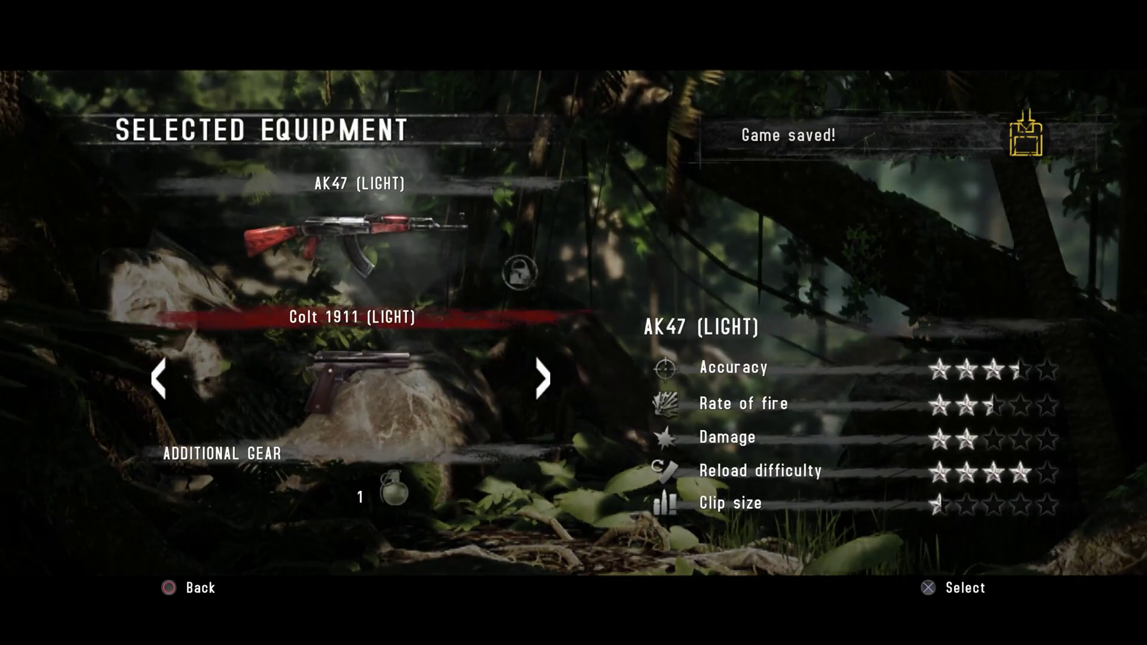
{"action": "key", "text": "Return"}
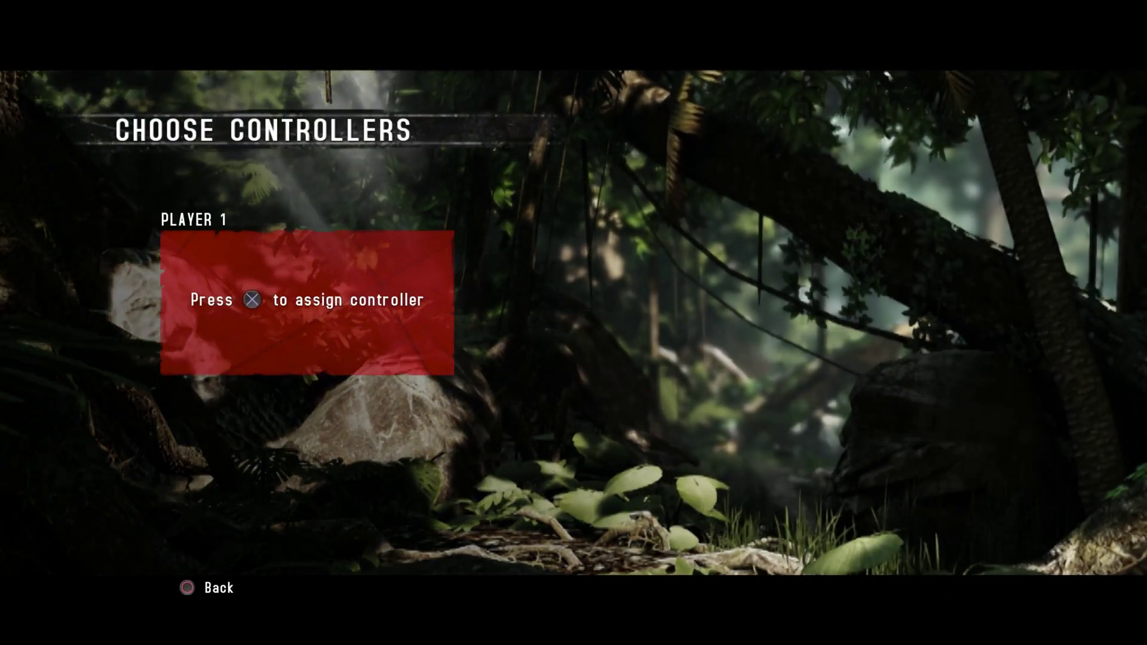
{"action": "key", "text": "Return"}
{"action": "key", "text": "Return"}
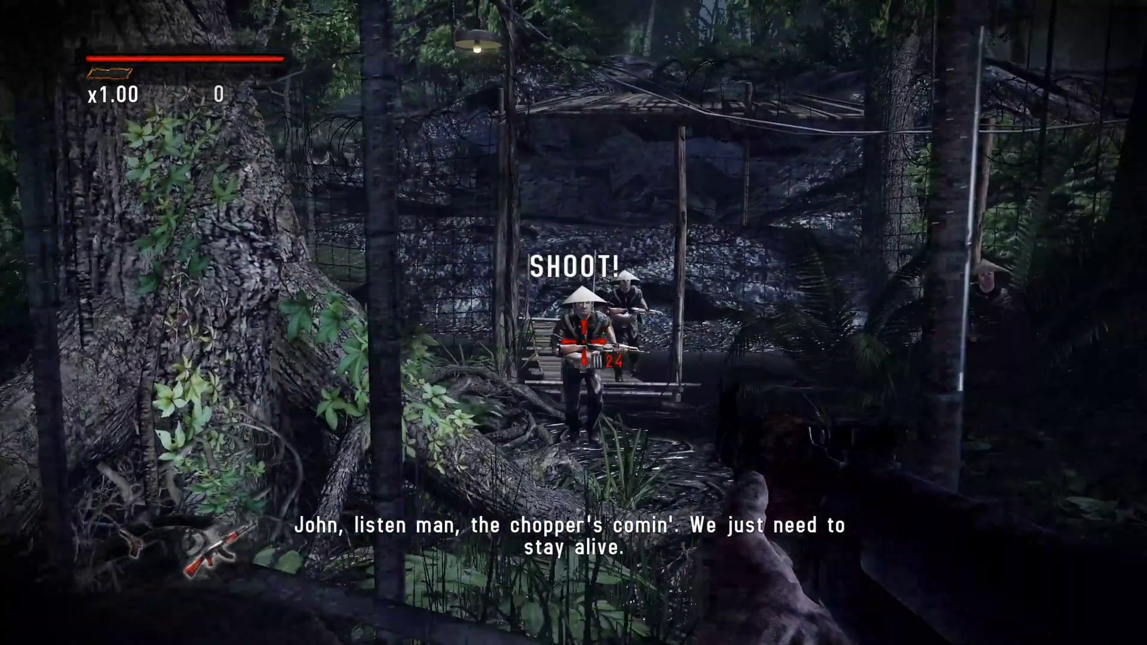
Shoot the enemies in the opening mission to test the Infinite Ammo and Infinite HP patches.
{"action": "left_click", "coordinate": [654, 342]}
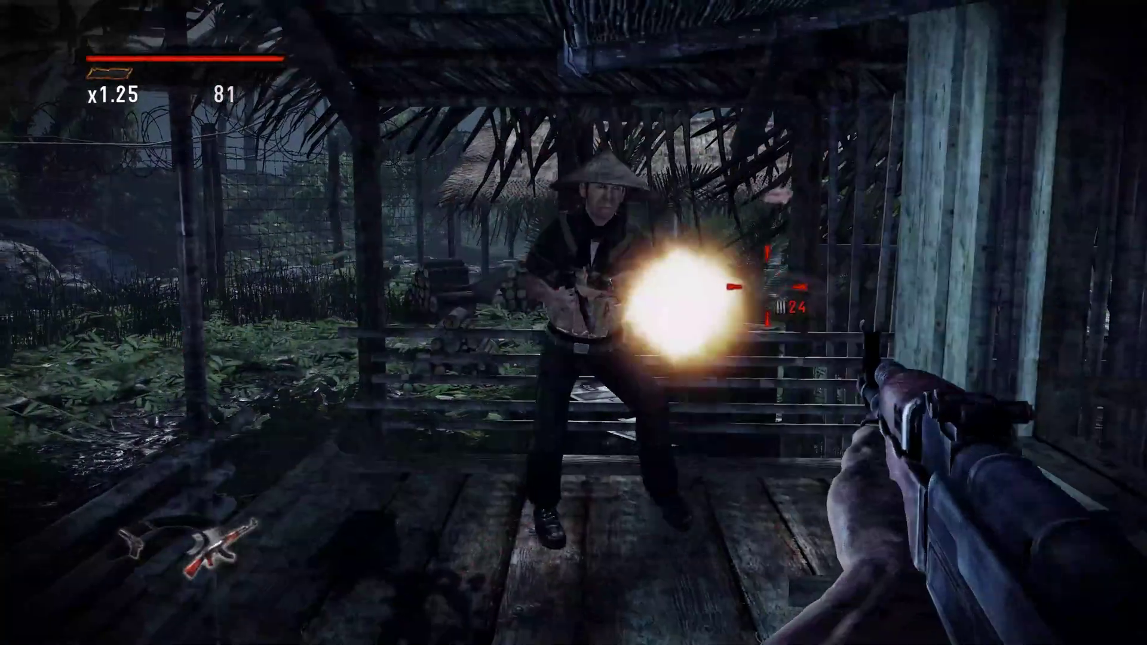
{"action": "left_click", "coordinate": [519, 239]}
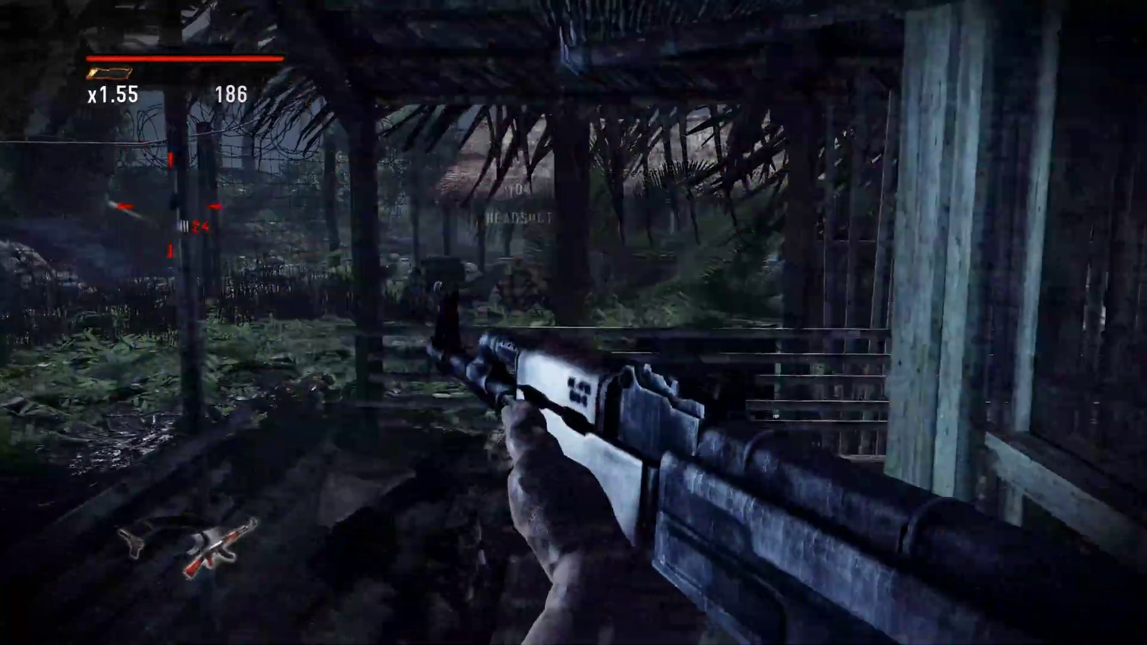